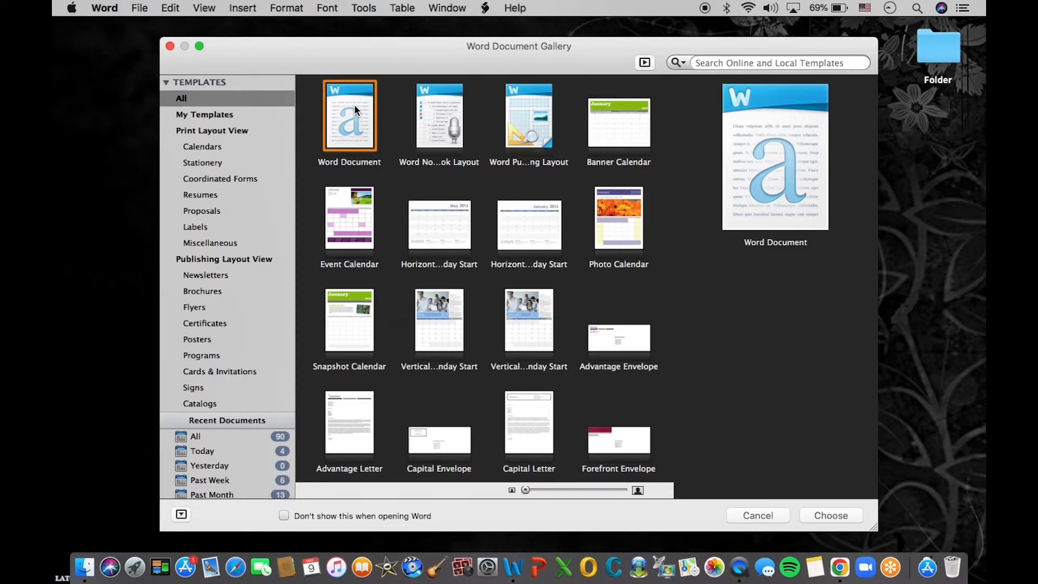
Step: Create a new blank document from the Word Document template
click(838, 516)
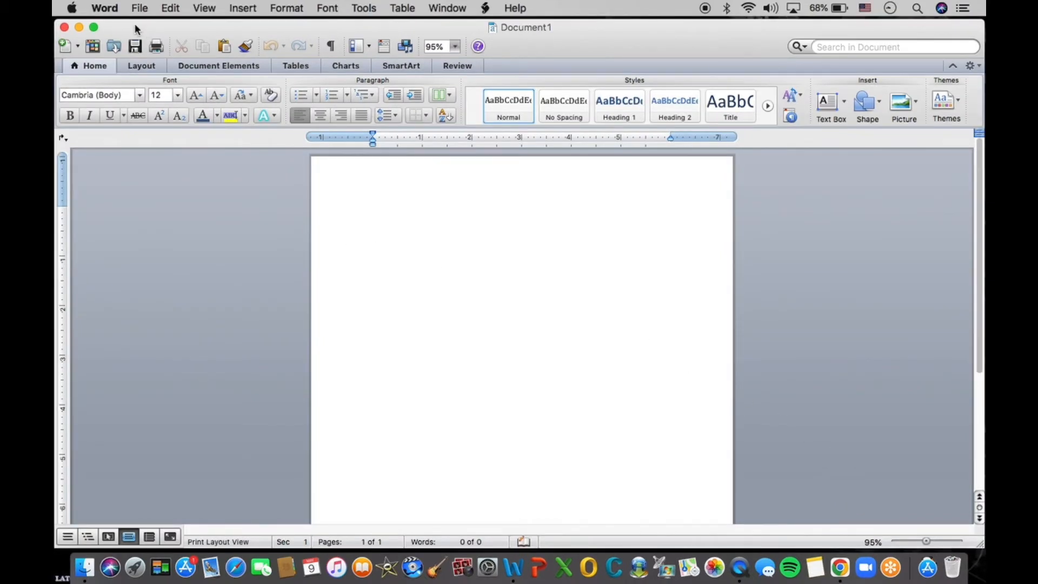
Step: View the gallery for creating a new document from a template and close it without choosing one
click(139, 9)
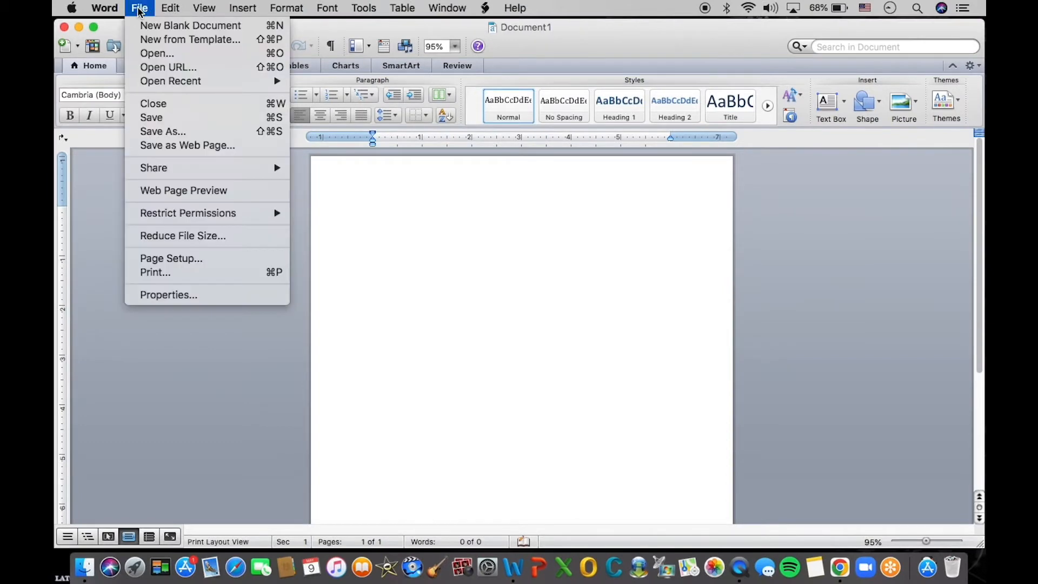
click(143, 39)
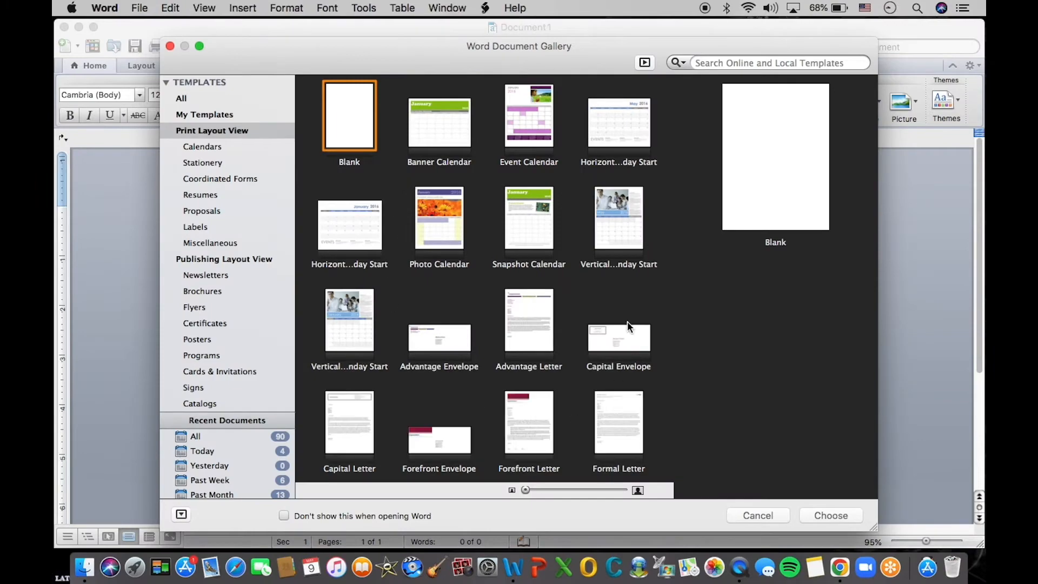
click(169, 46)
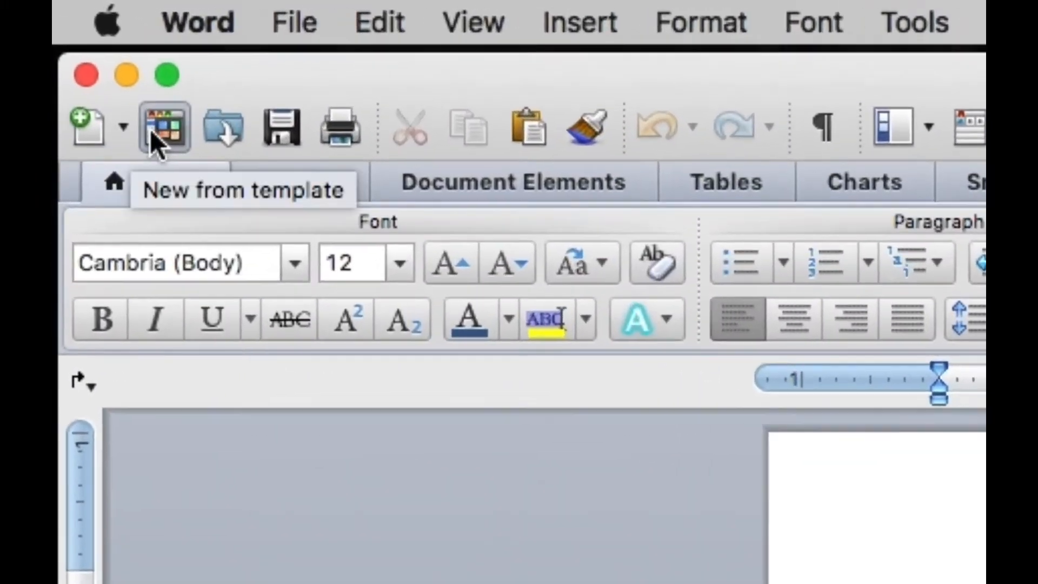
click(166, 131)
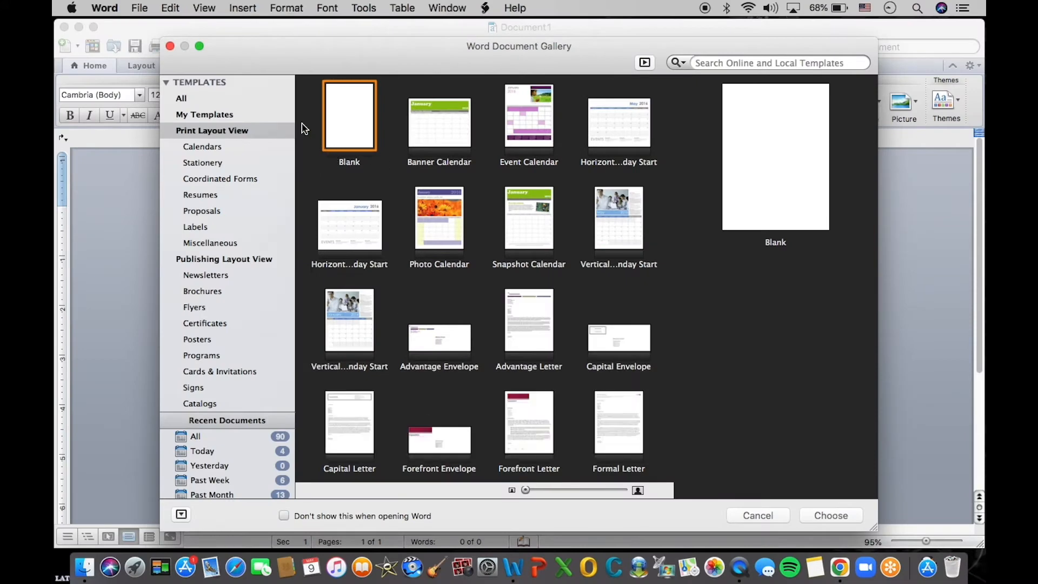
click(170, 45)
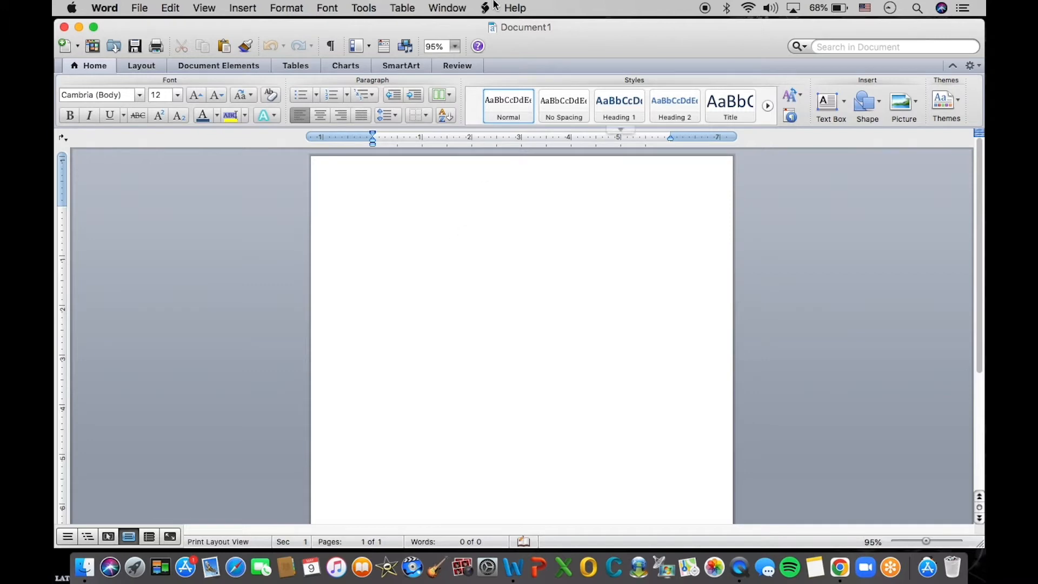
Step: Review the software update options, trying automatic checking and its frequency choices, and return the setting to Manually
click(514, 8)
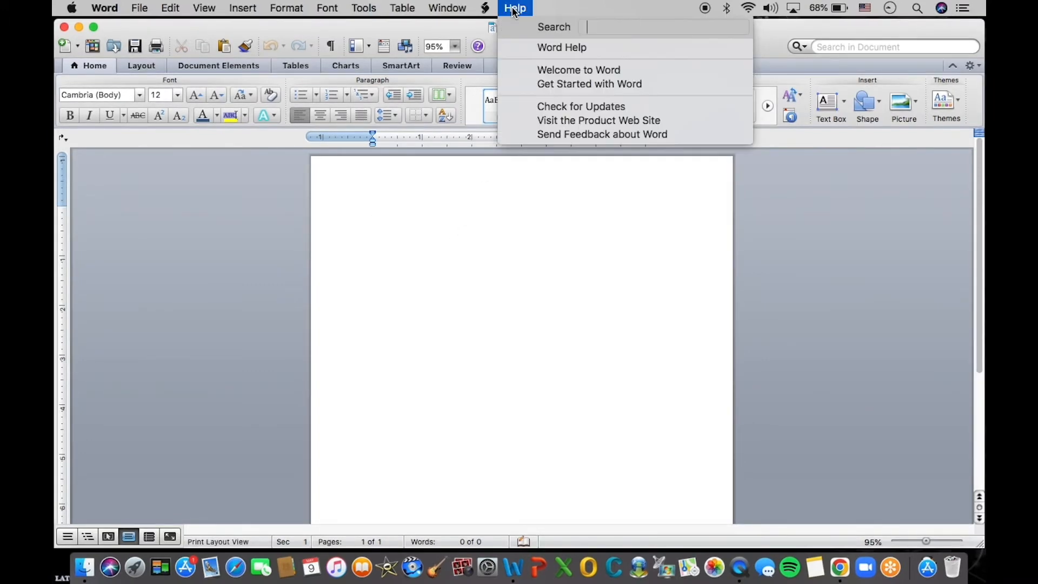
click(520, 107)
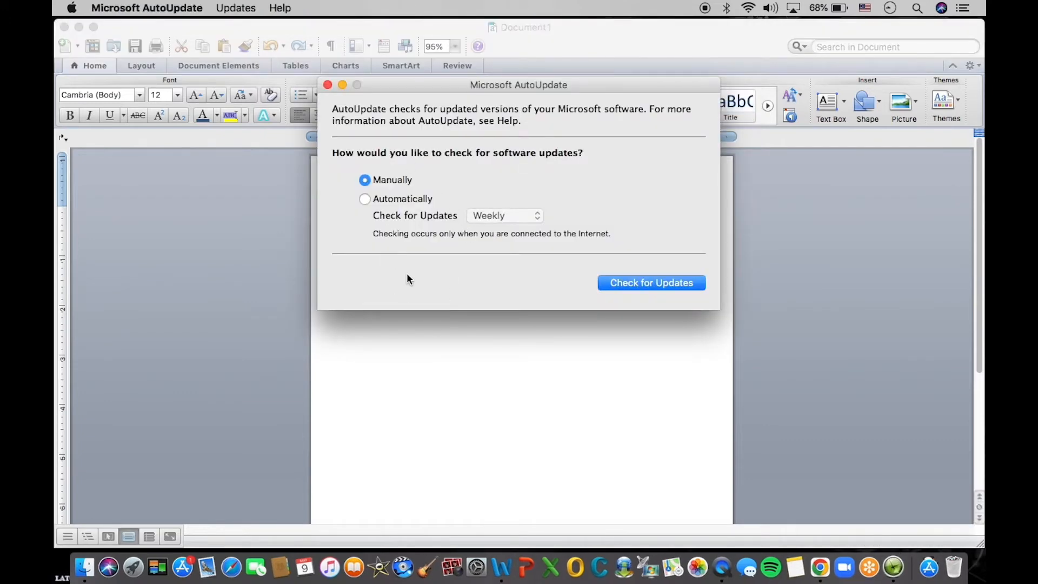
click(398, 203)
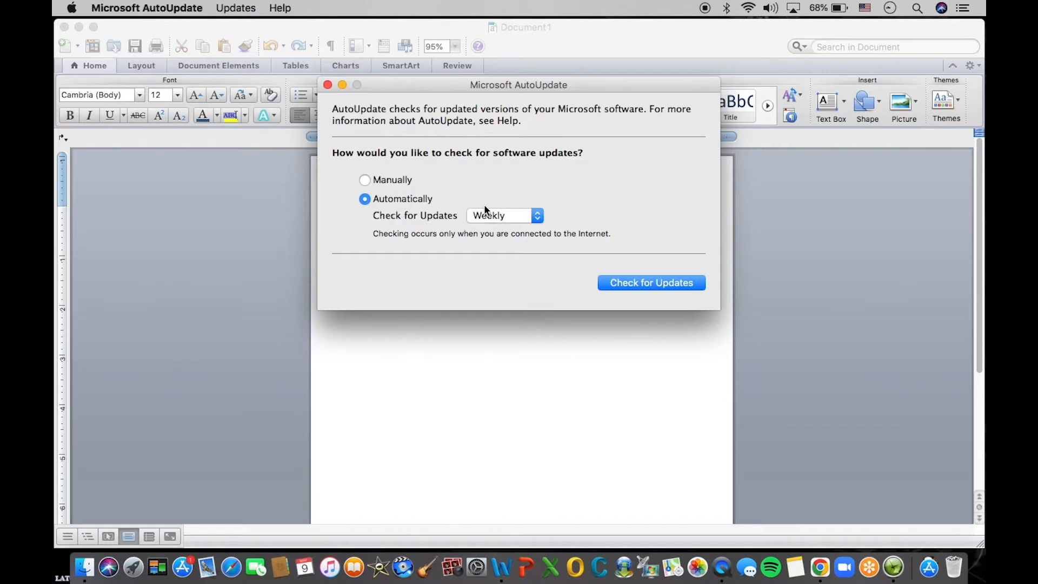
click(506, 215)
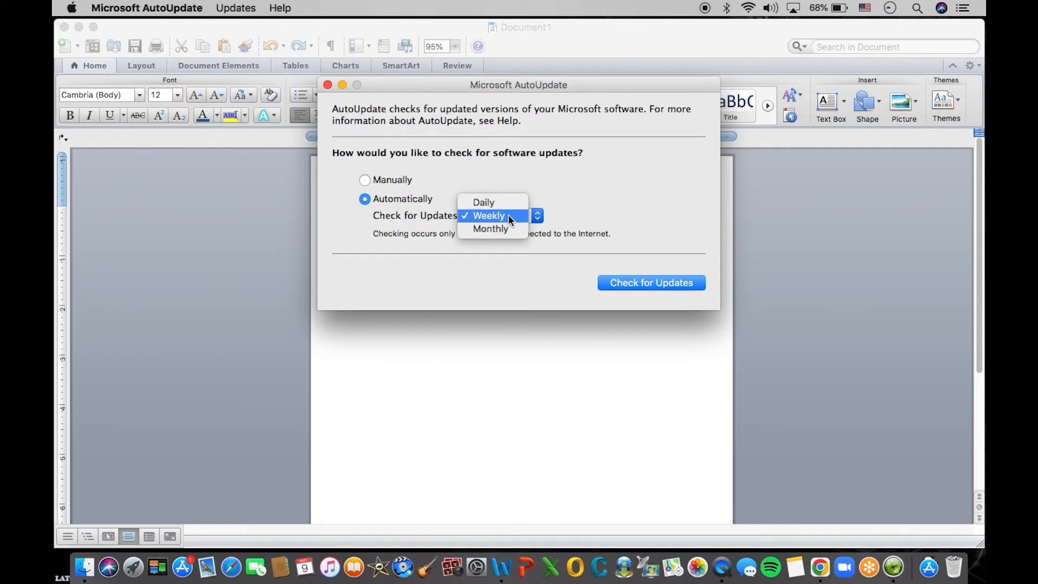
click(386, 179)
click(385, 180)
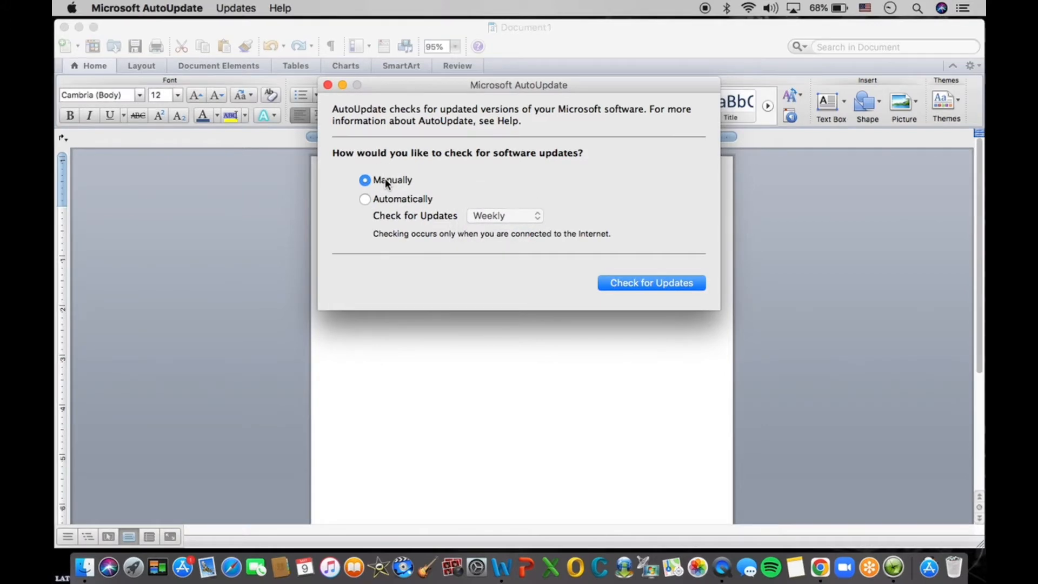
click(327, 85)
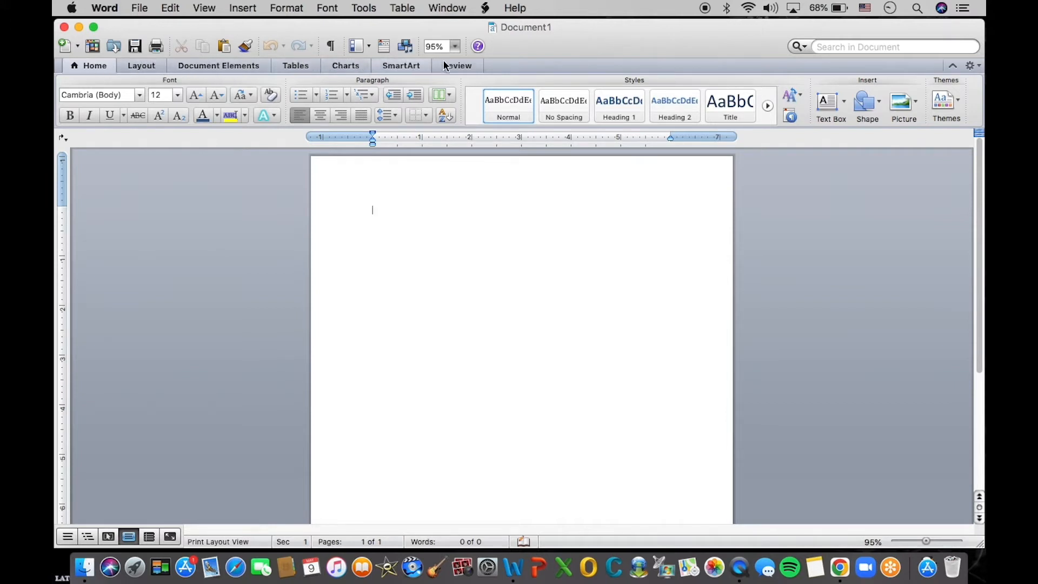
Step: Write the opening line 'Welcome to this presentation on Microsoft Word.' in the blank document
text(Welco)
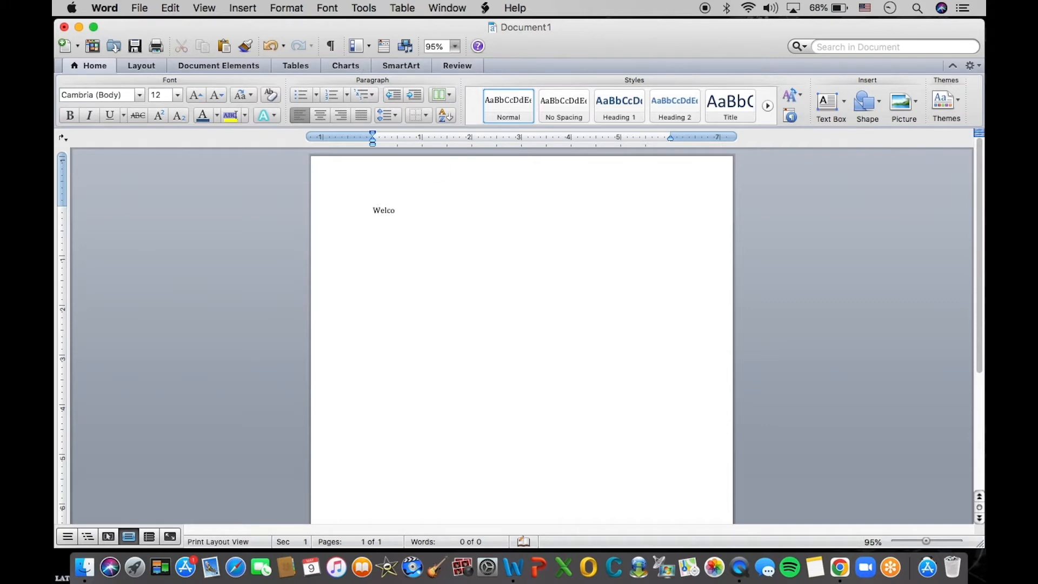
text(me to this presentation on Microsoft Word.)
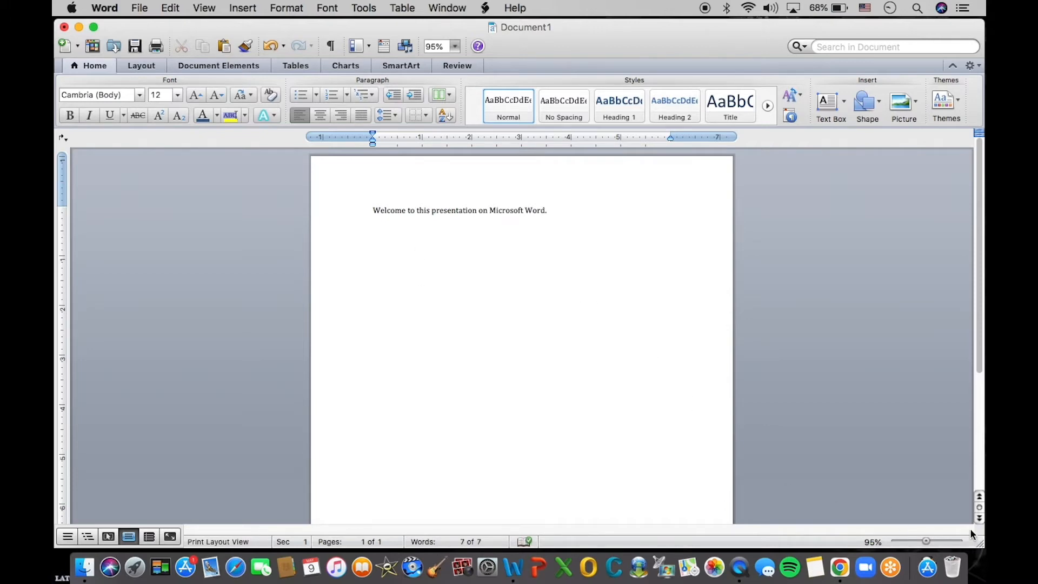
key(BackSpace)
Step: Enlarge the document view to 150% zoom
click(932, 541)
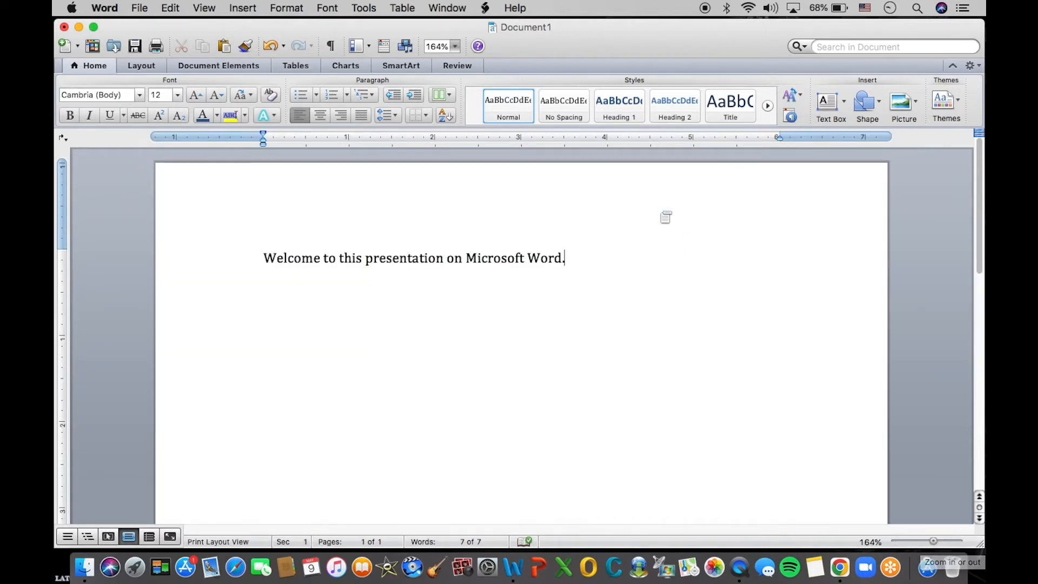
click(455, 47)
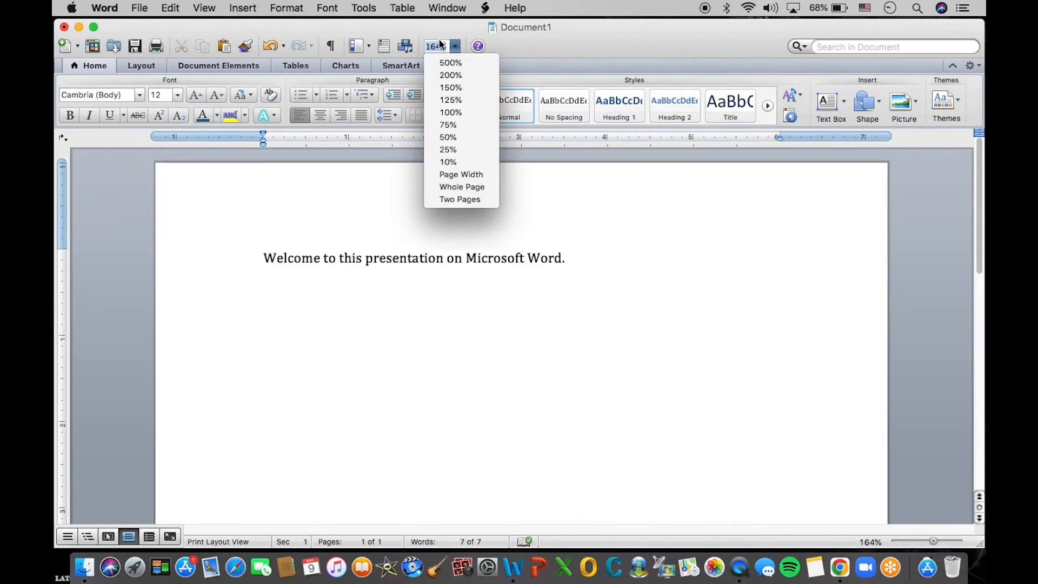
click(460, 88)
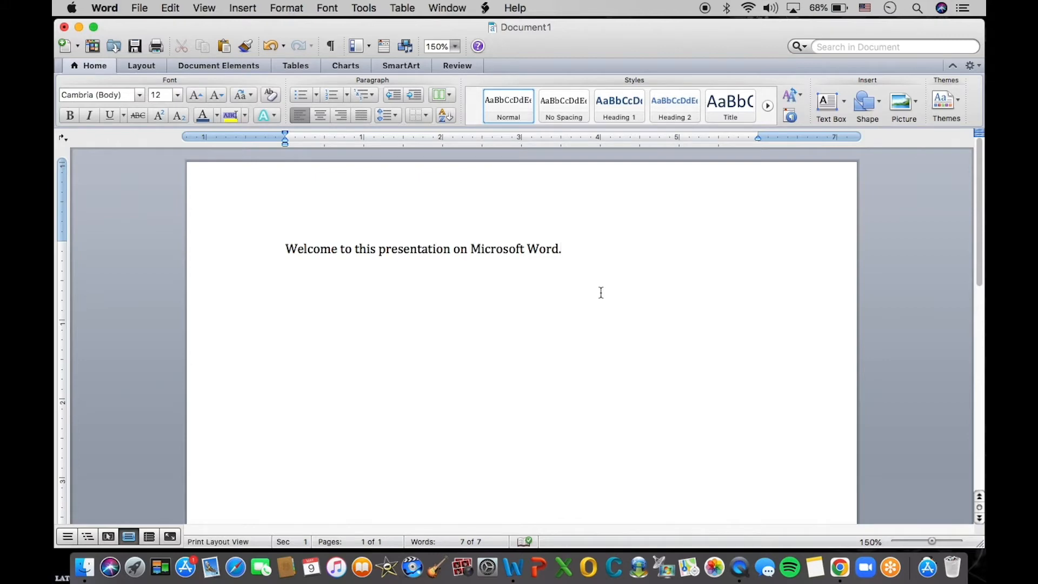
Step: Leave a blank line below the welcome sentence and add the line 'Adjustments on “Home” Tab:'
key(Return)
text(Adjustments on "Home")
text( Tab:)
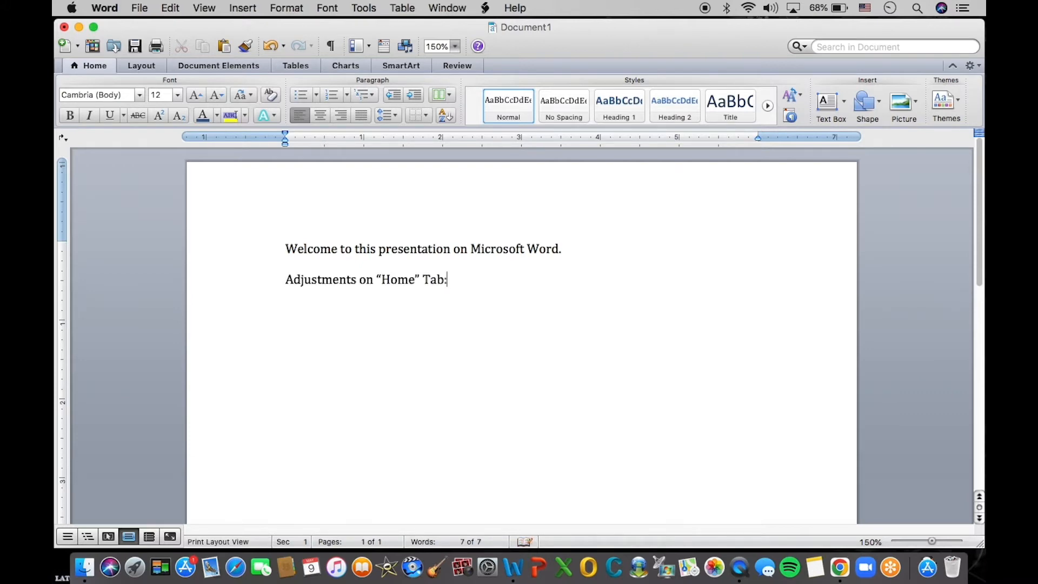
Step: List Font style, Size, Color, Bolding, Italics and Highlighting on separate lines below the 'Adjustments' line
key(Return)
text(Font style)
key(Return)
text(Size)
key(Return)
text(Color)
key(Return)
text(Bolding)
key(Return)
text(Italics)
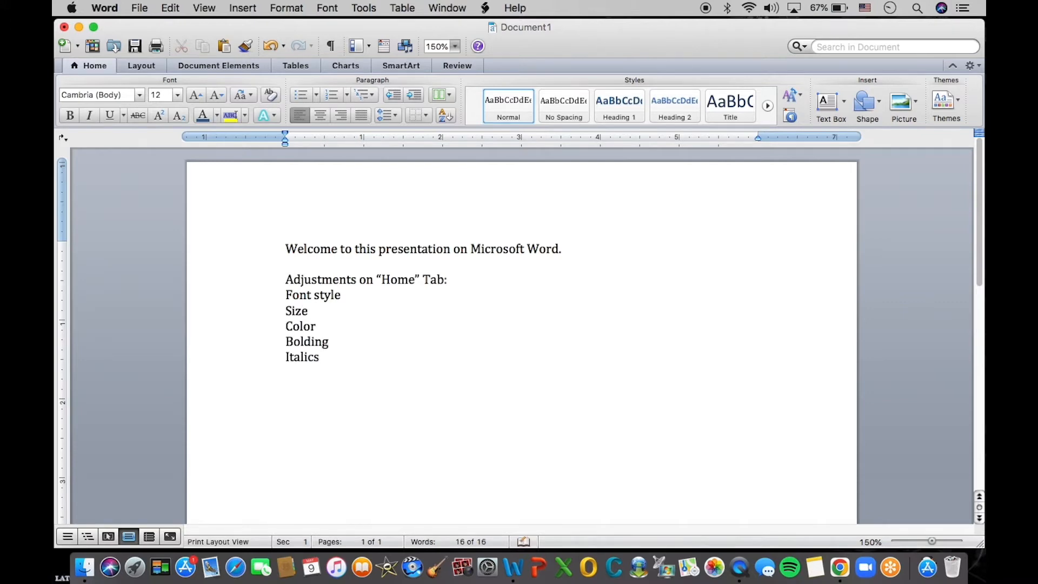
key(Return)
text(Highlighting)
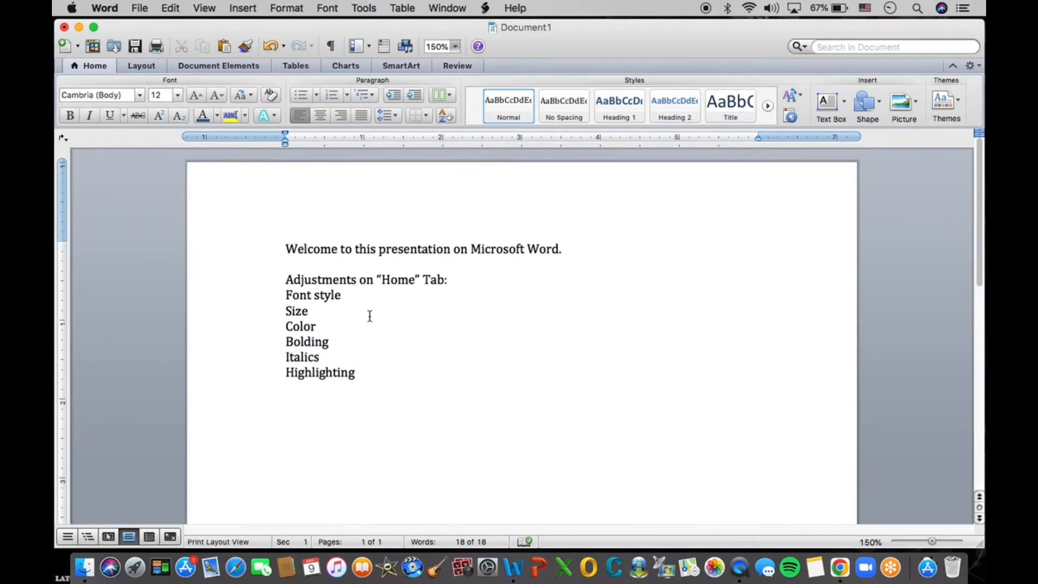
Step: Format the six lines from 'Font style' to 'Highlighting' as a bulleted list with round solid bullets
drag(290, 296, 364, 370)
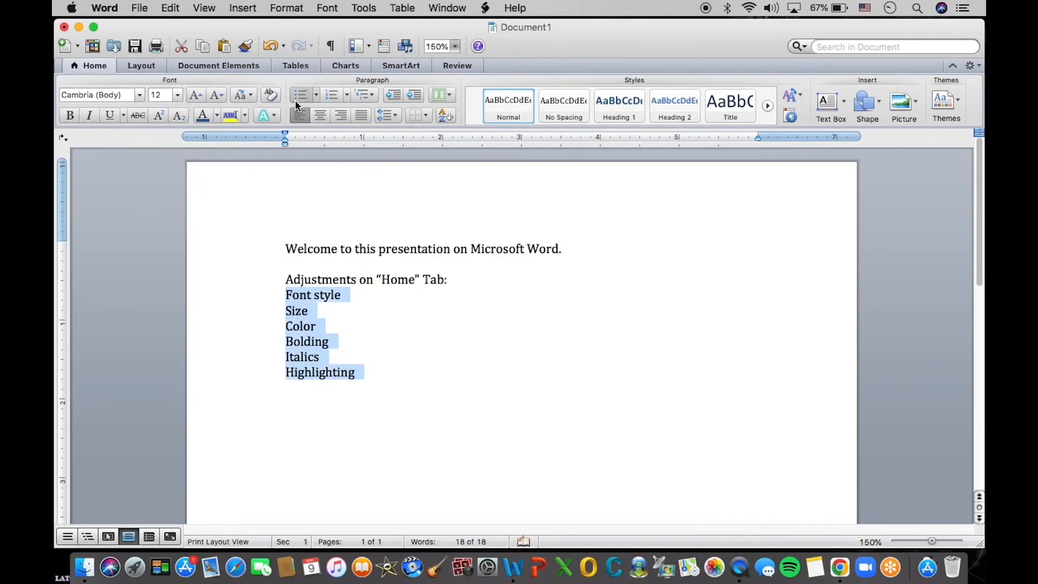
click(300, 95)
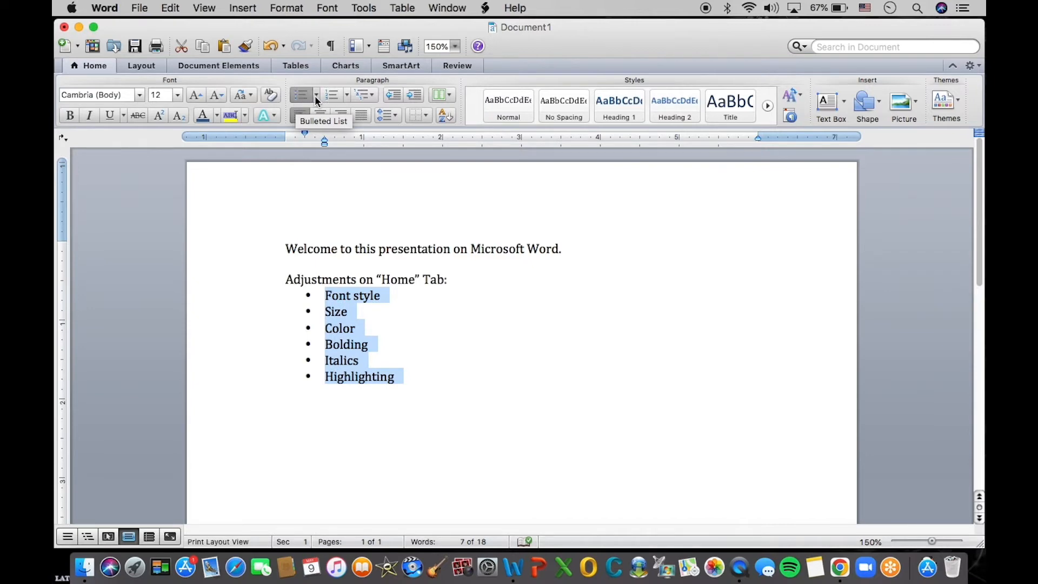
click(316, 96)
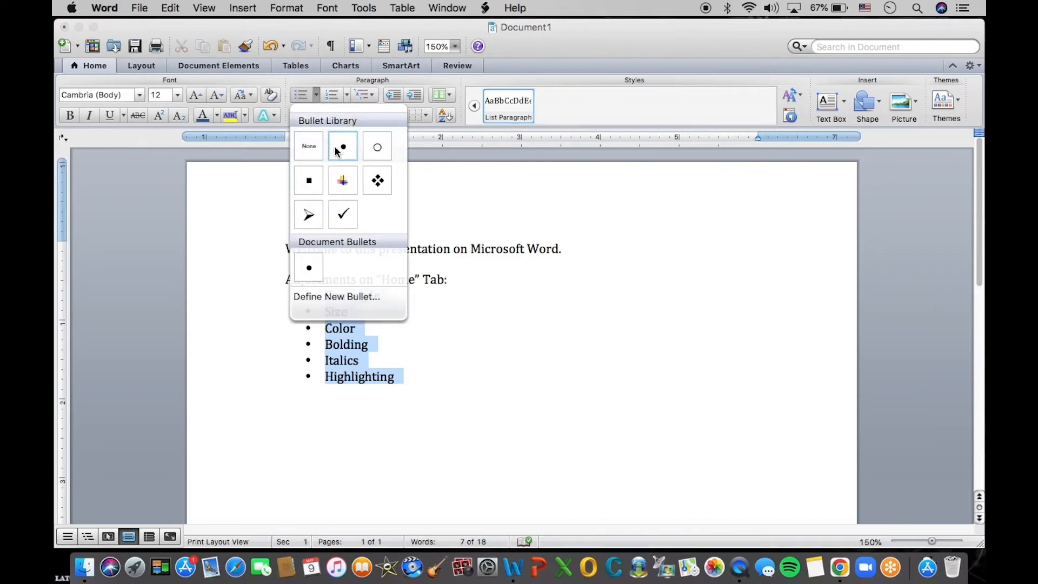
click(426, 391)
click(426, 390)
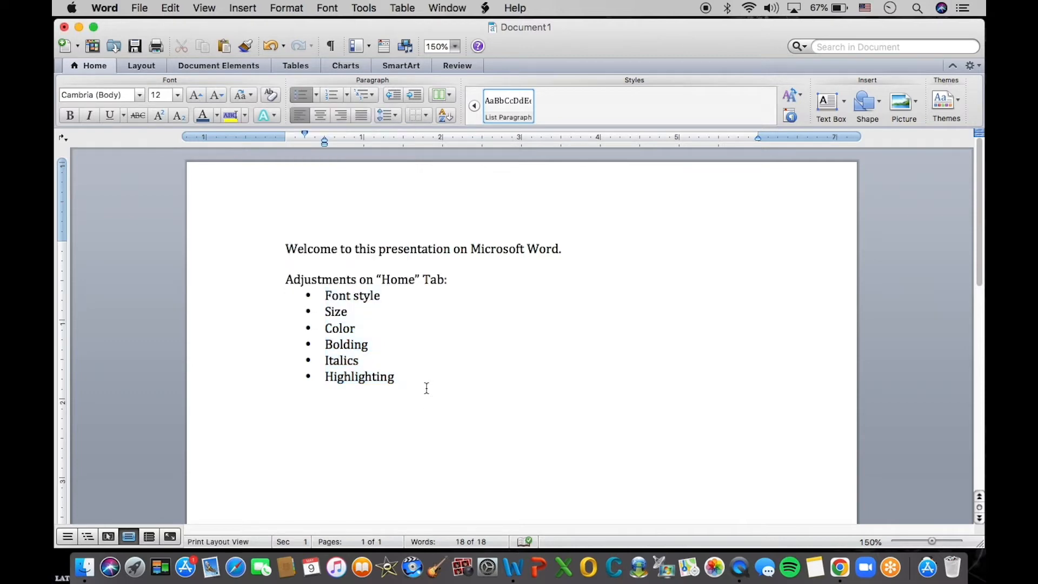
Step: Insert a new first line above the welcome sentence with the title 'Live Demo'
triple_click(281, 248)
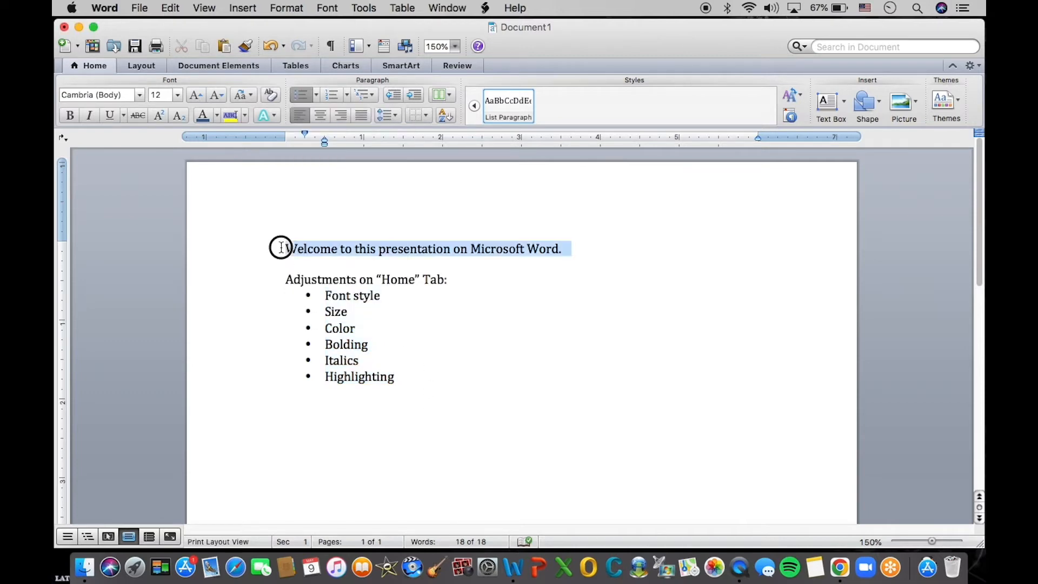
click(282, 248)
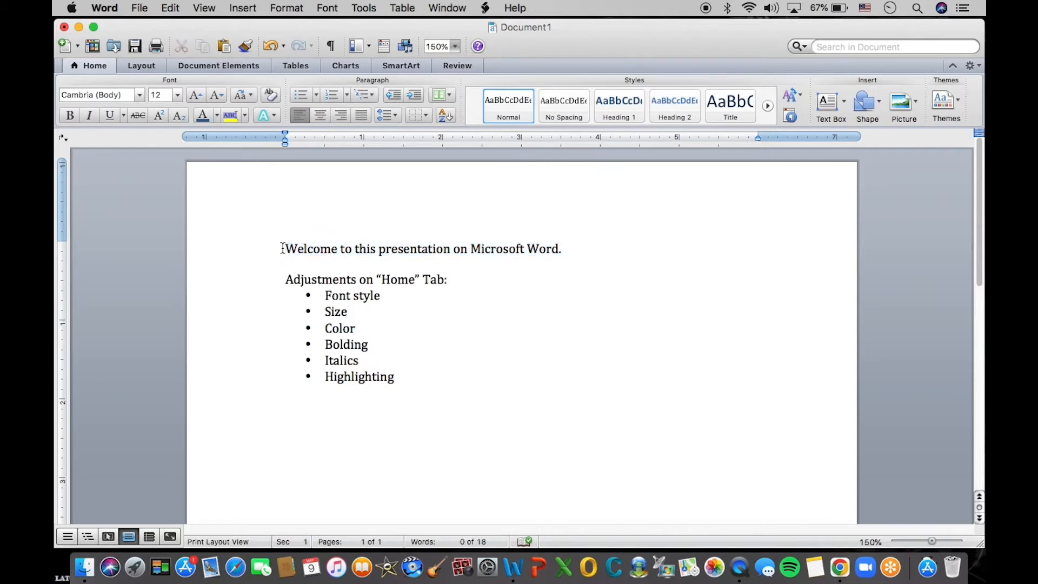
key(Return)
key(Up)
text(Live Demo)
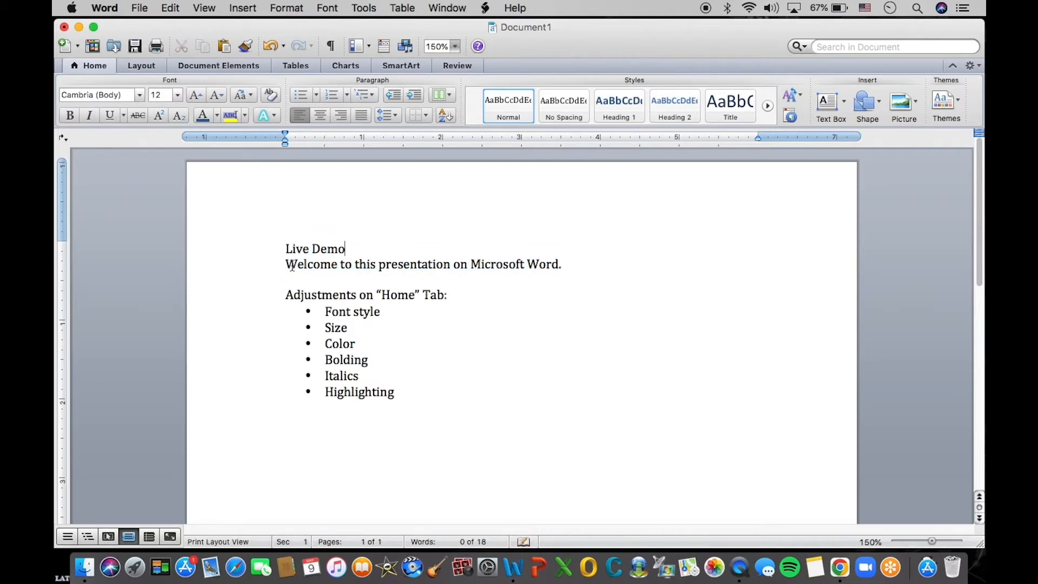
Step: Center the 'Live Demo' title, trying right alignment before returning to centered
drag(352, 248, 295, 254)
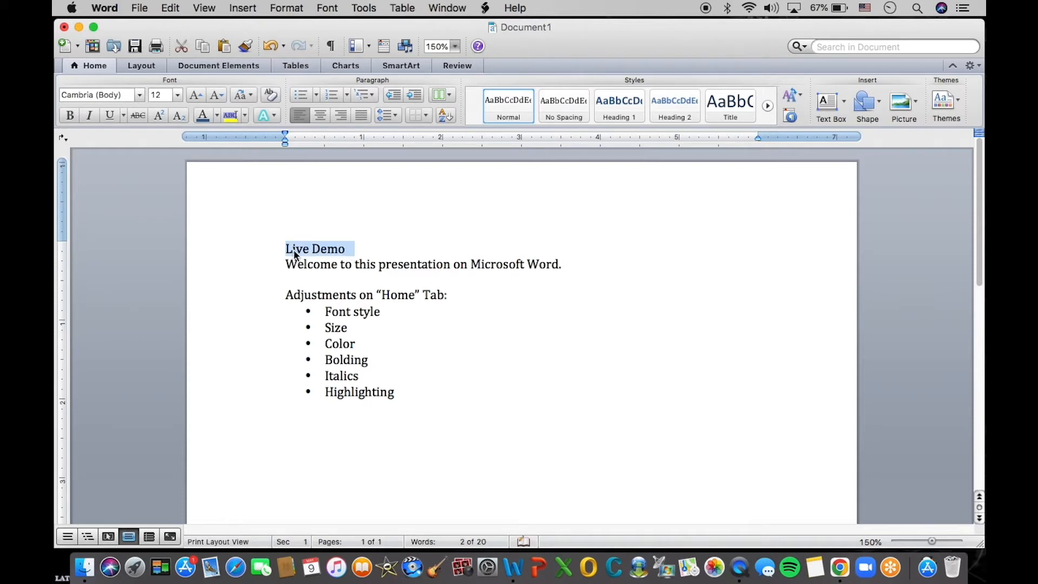
click(320, 115)
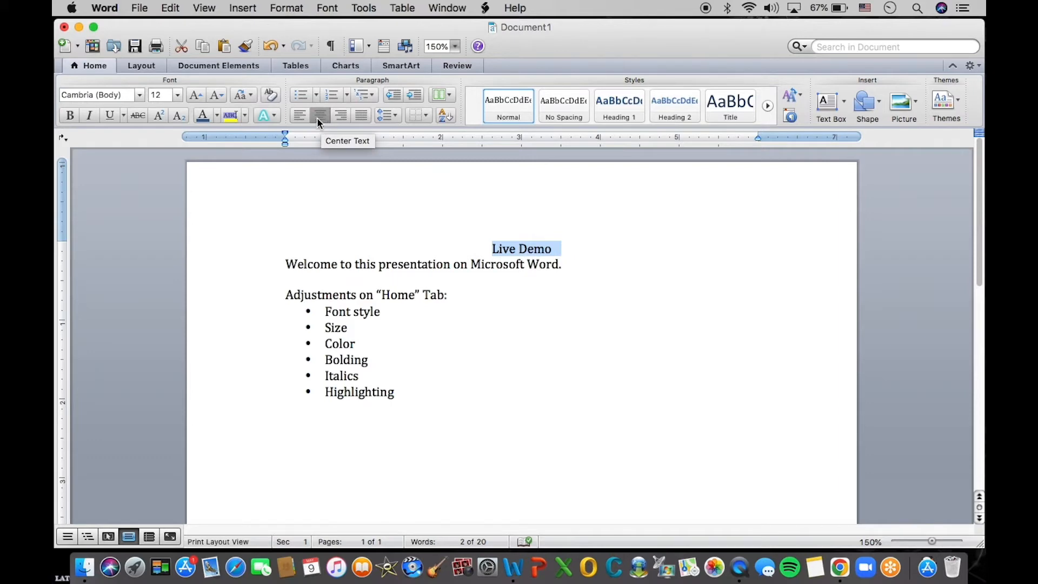
click(342, 116)
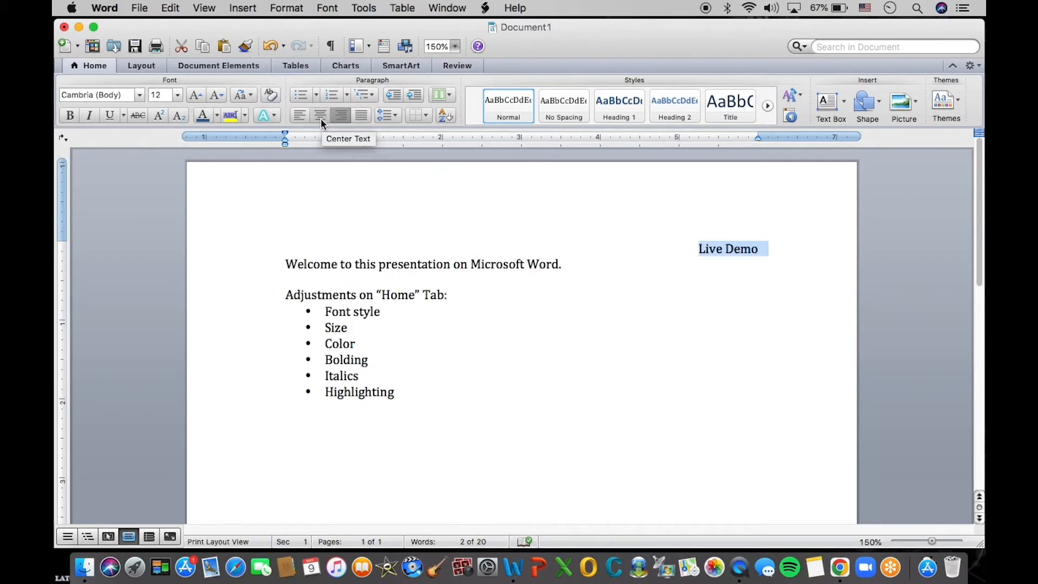
click(320, 118)
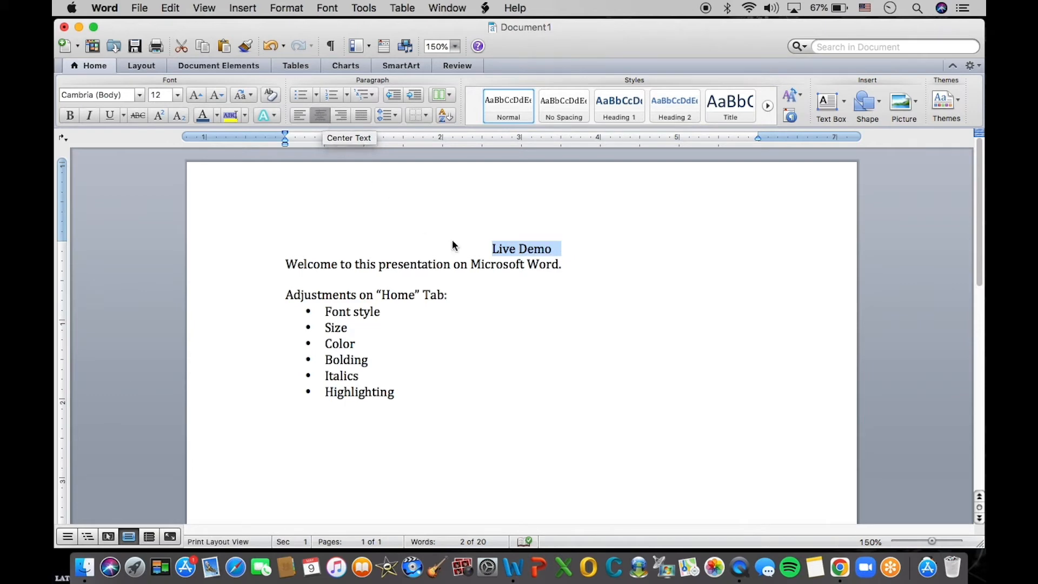
click(557, 253)
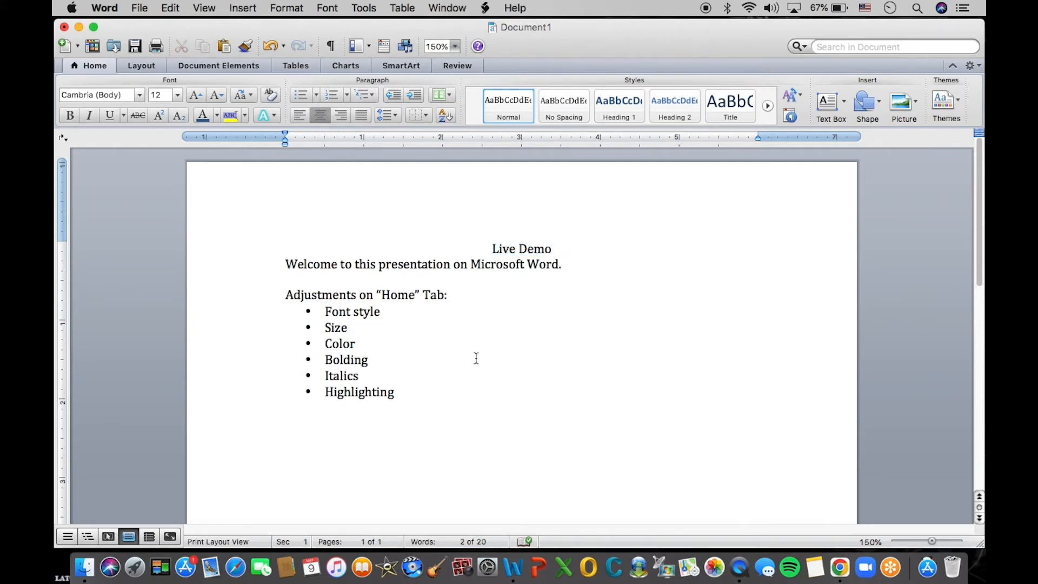
Step: Delete the blank line between the welcome sentence and the 'Adjustments' line
click(390, 281)
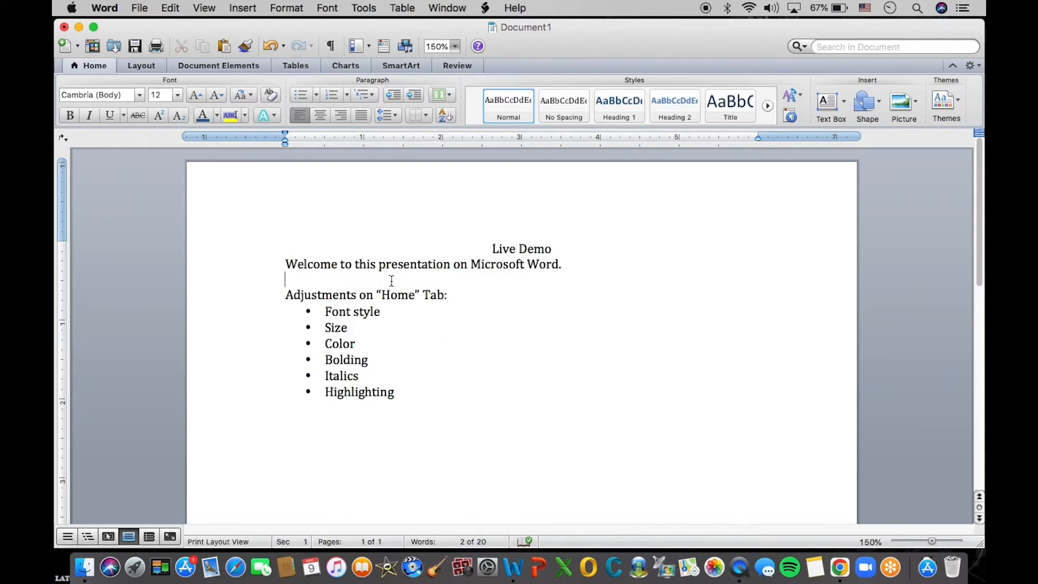
key(BackSpace)
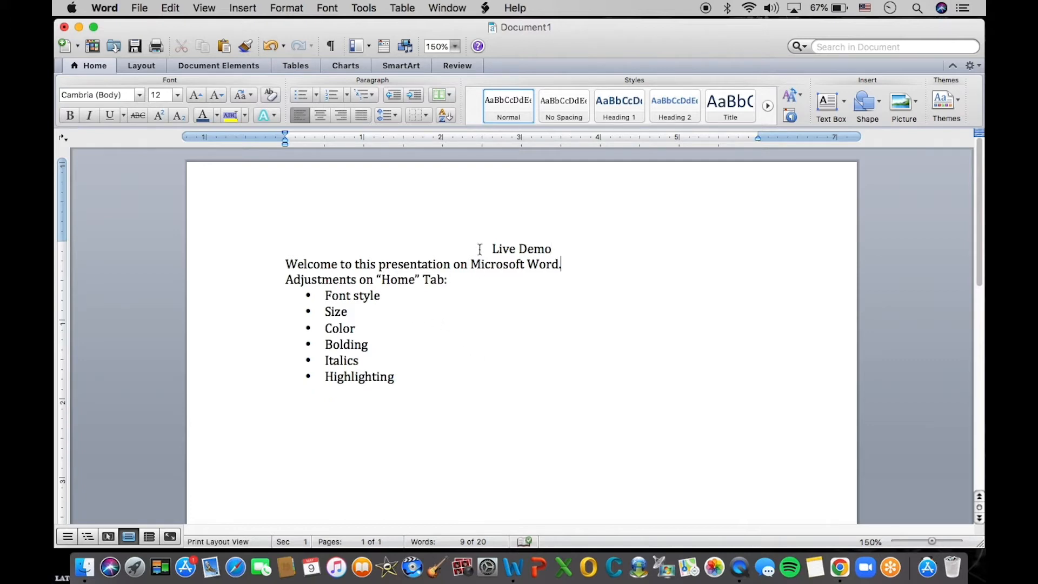
Step: Set the line spacing of all the text, from the 'Live Demo' title through 'Highlighting', to 1.5
drag(480, 248, 498, 414)
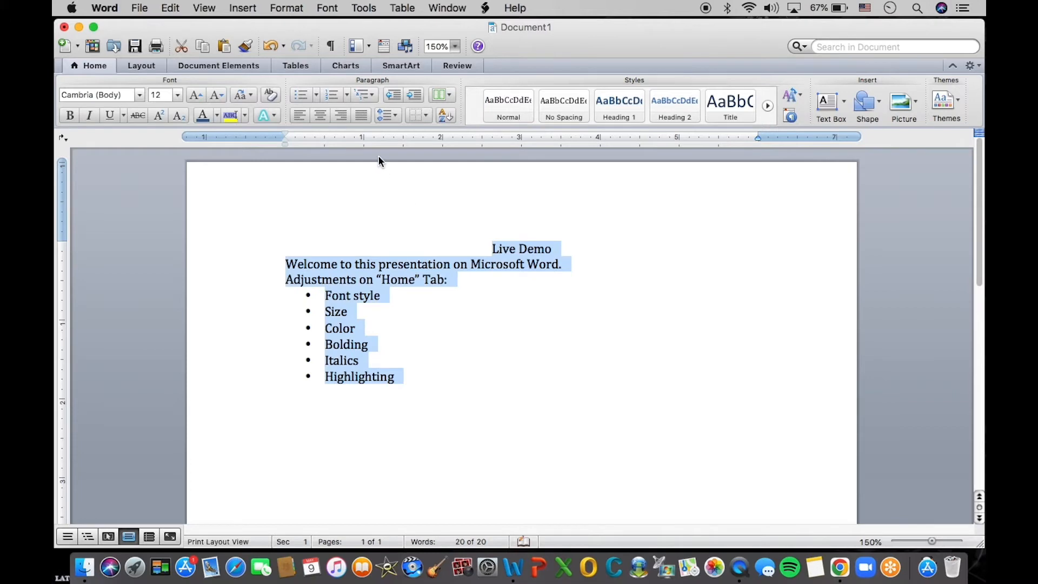
click(398, 116)
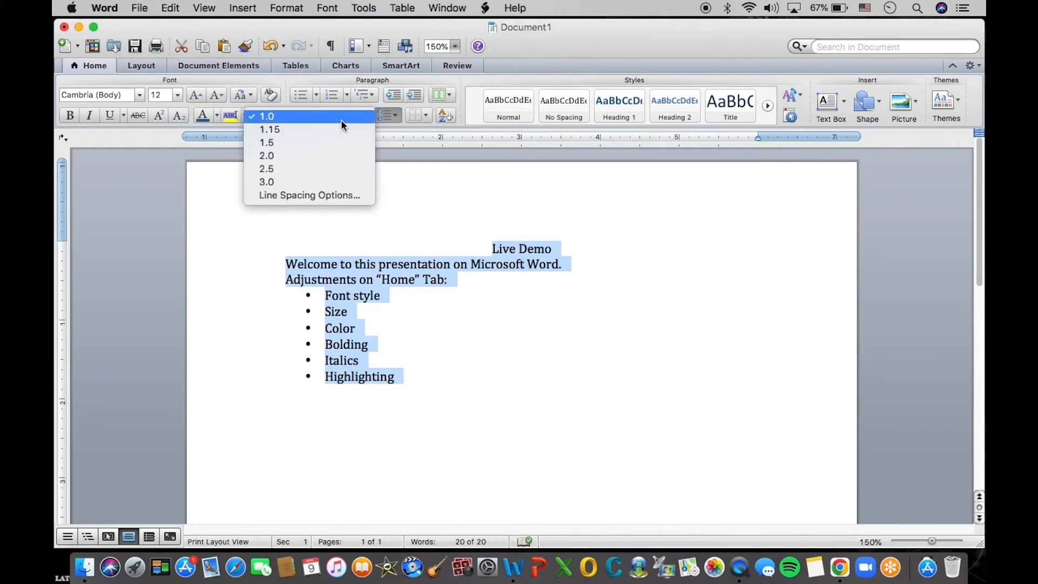
click(332, 142)
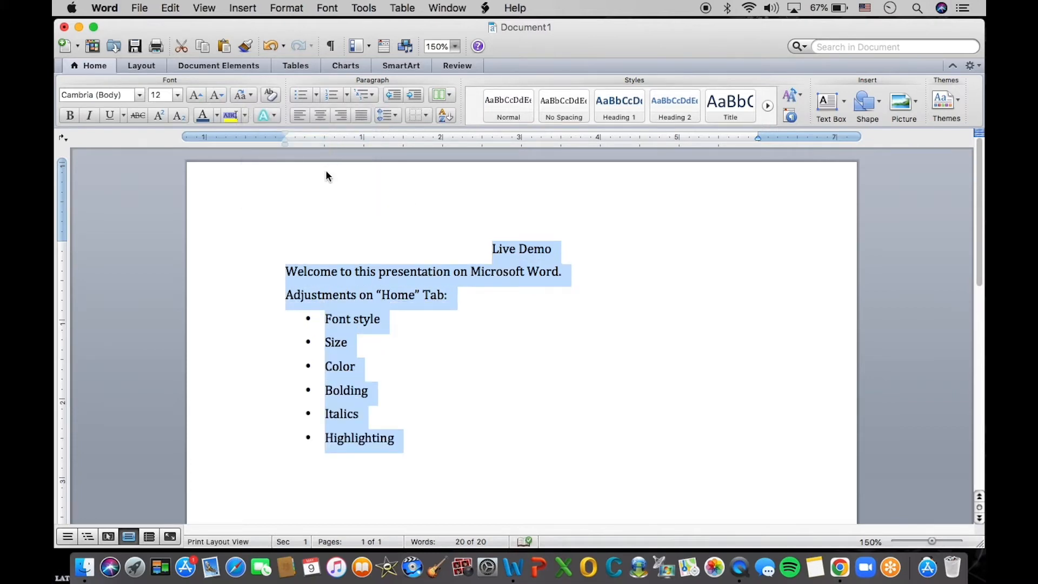
click(481, 288)
Step: Change the font of the 'Font style' bullet to Andale Mono
click(392, 320)
triple_click(392, 320)
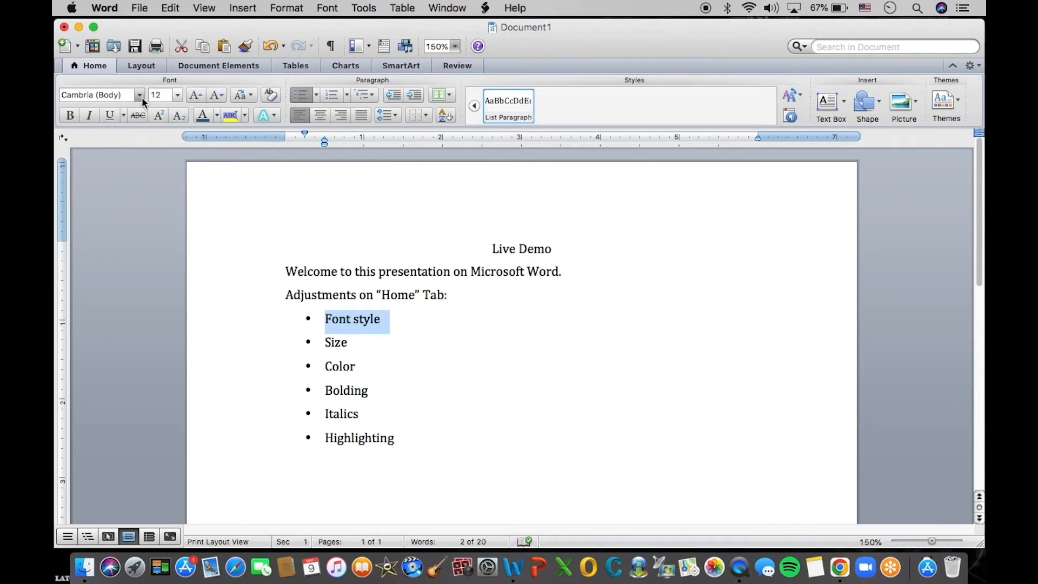
click(142, 97)
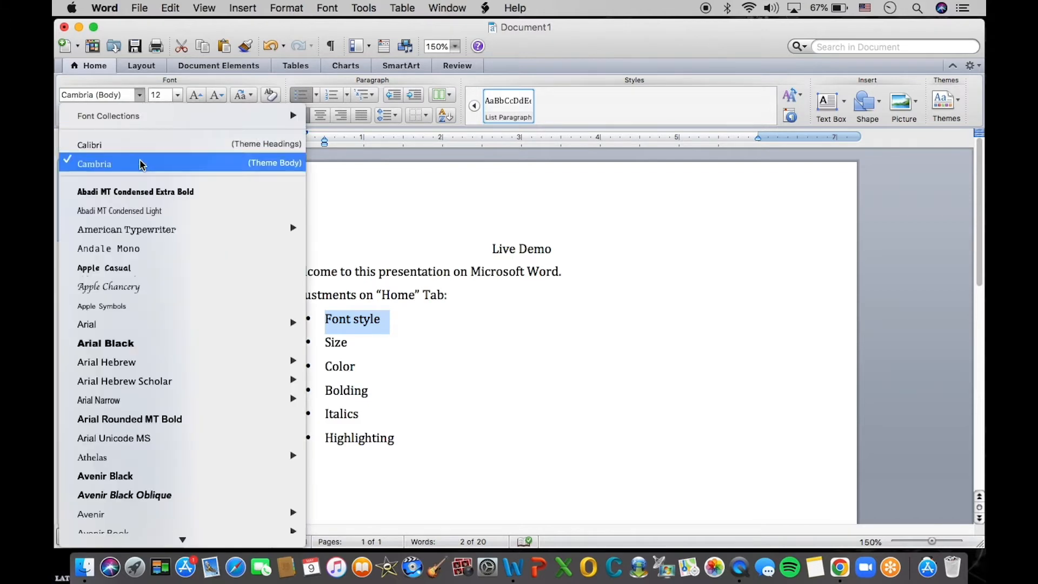
click(144, 250)
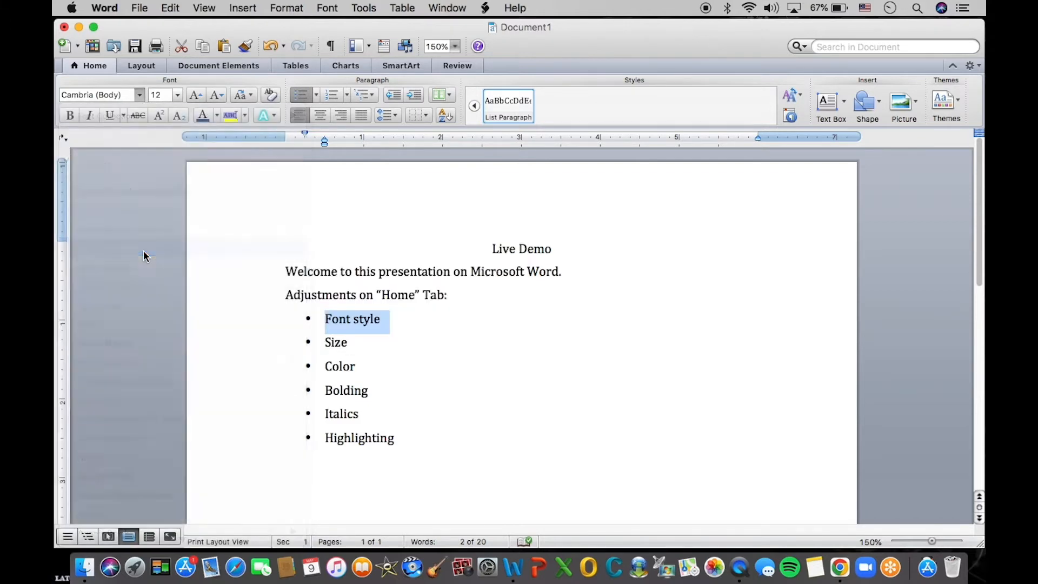
Step: Set the font size of the 'Size' bullet to 18
double_click(356, 343)
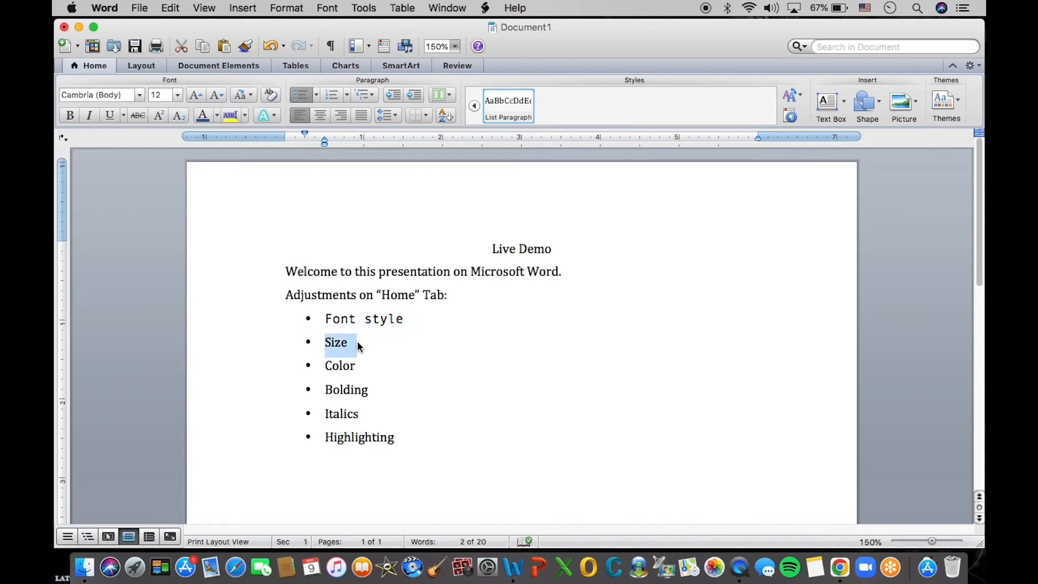
click(177, 95)
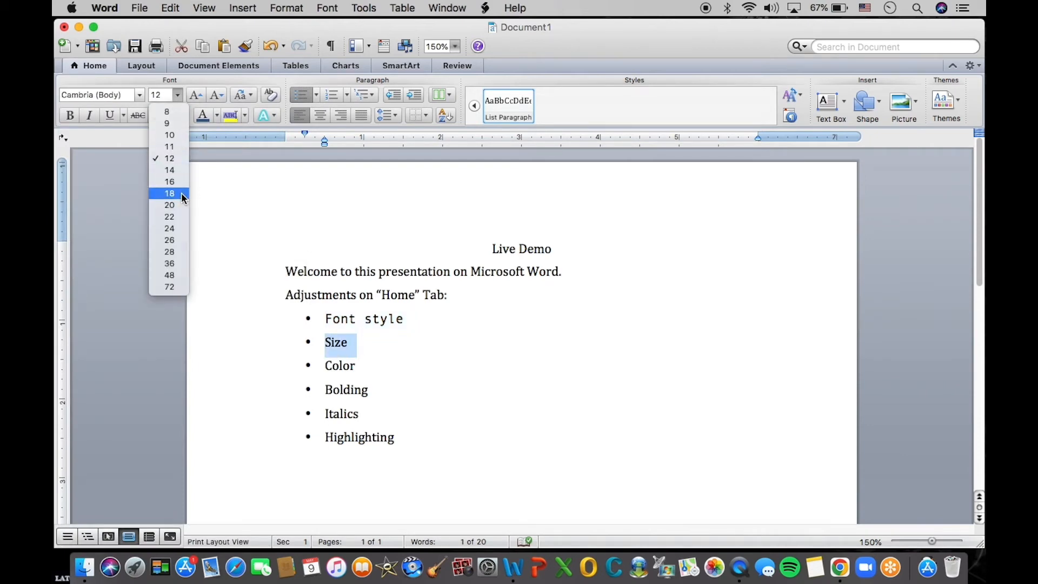
click(182, 198)
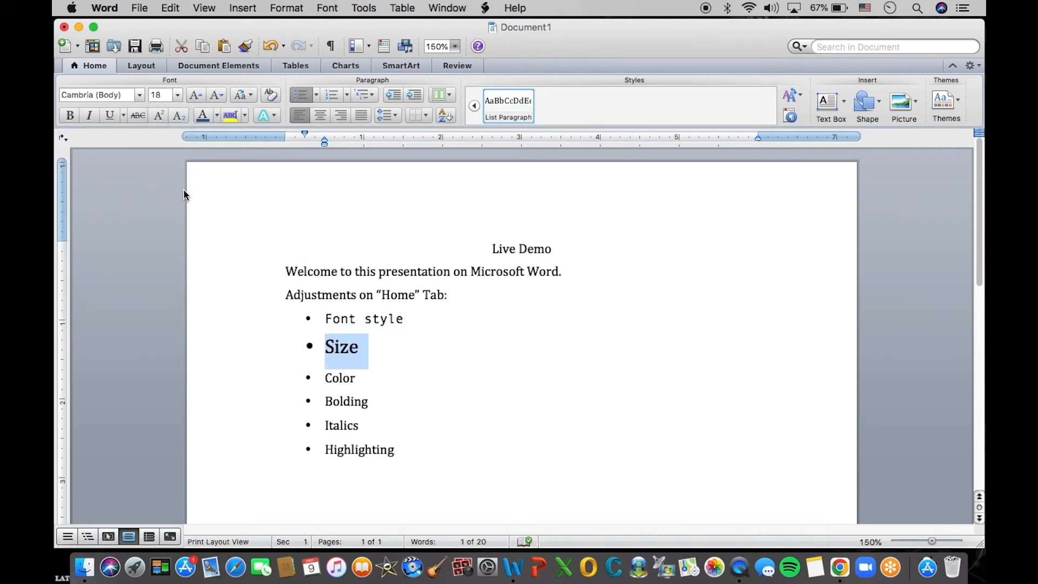
click(368, 349)
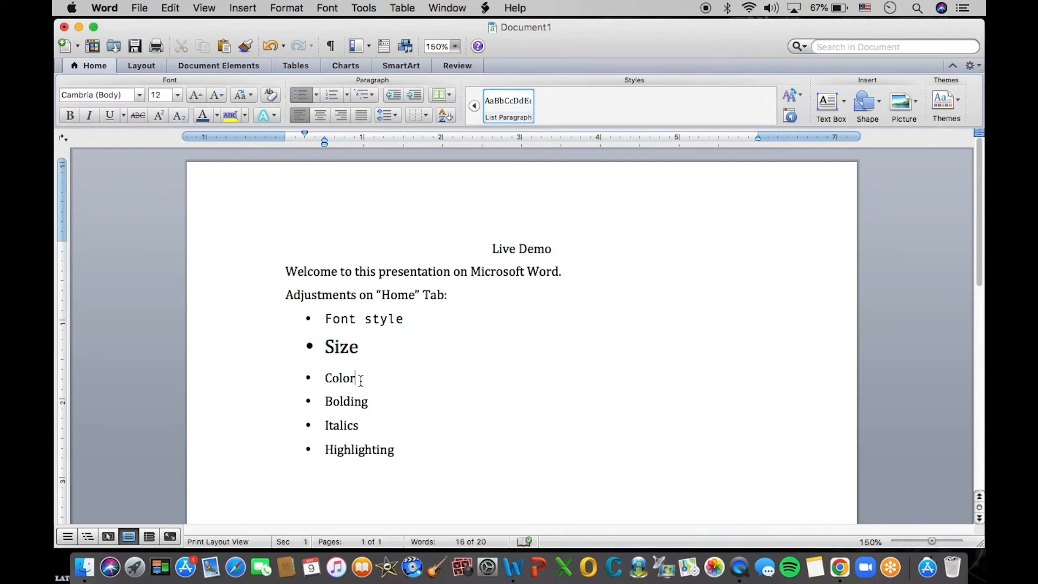
Step: Change the font color of the 'Color' bullet to a dark teal shade from the theme colors
double_click(360, 380)
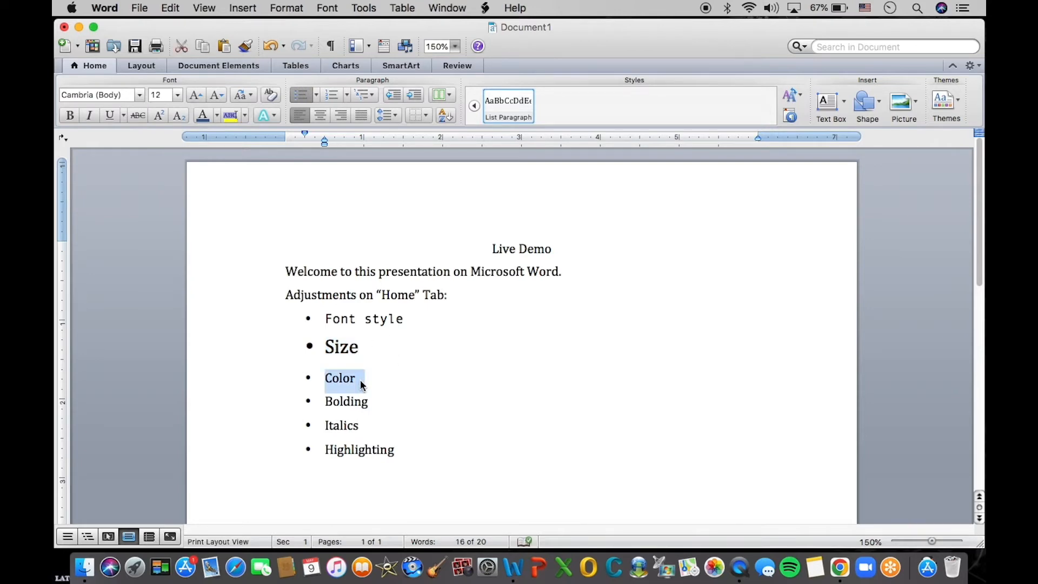
click(216, 115)
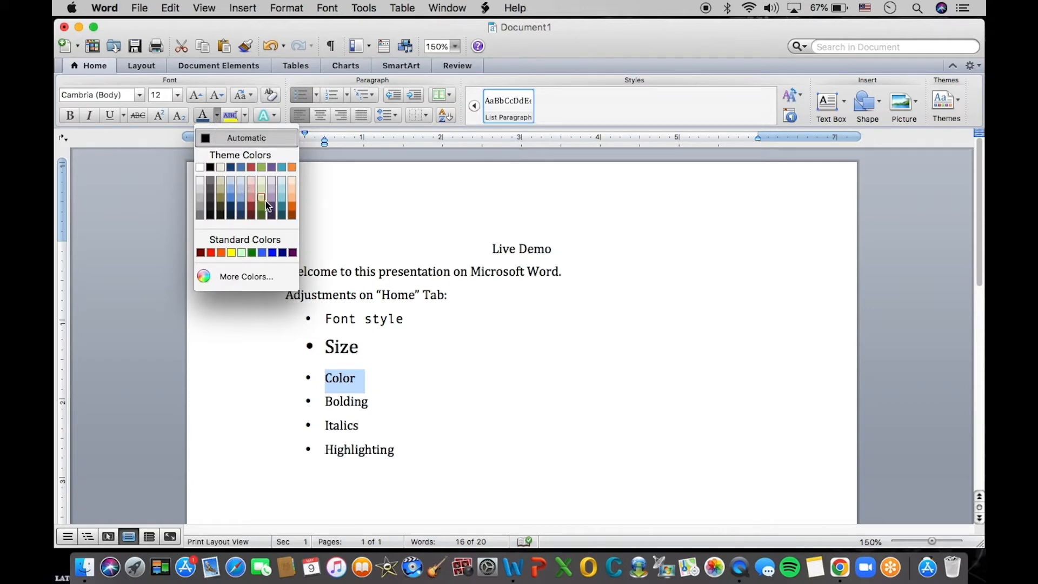
click(281, 208)
click(359, 377)
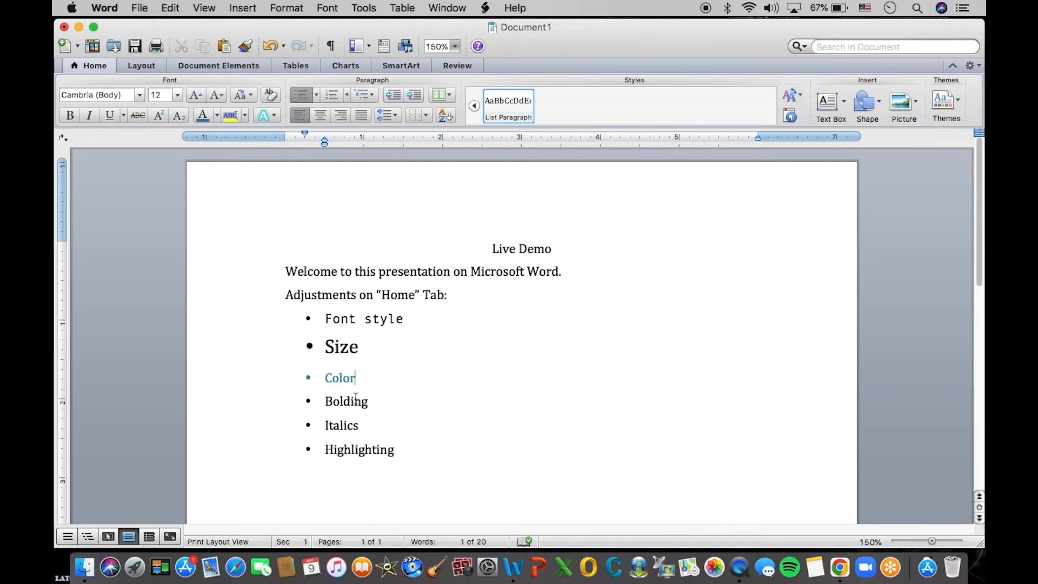
Step: Make the 'Bolding' bullet bold and the 'Italics' bullet italic
double_click(369, 401)
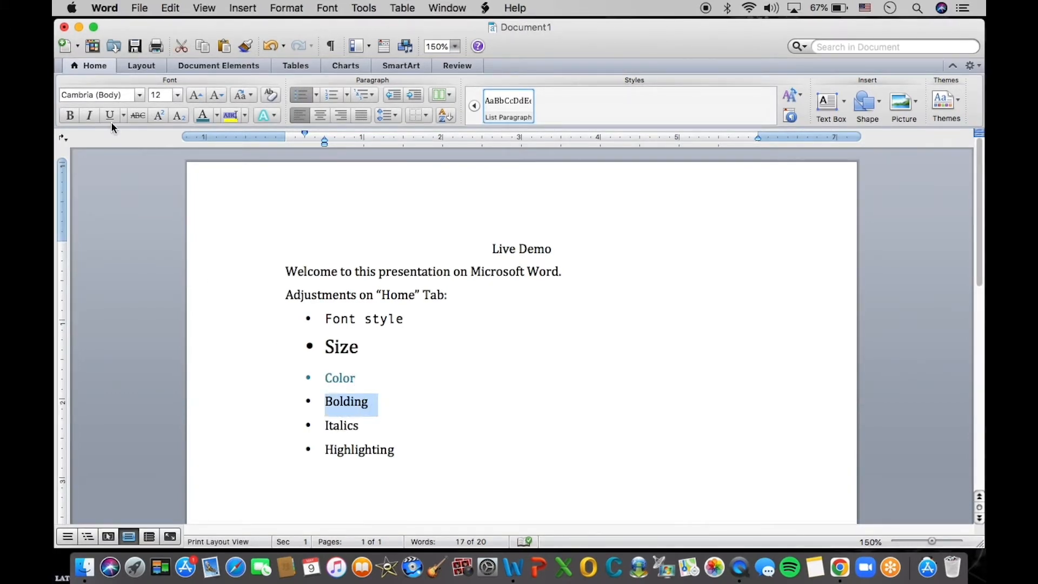
click(69, 115)
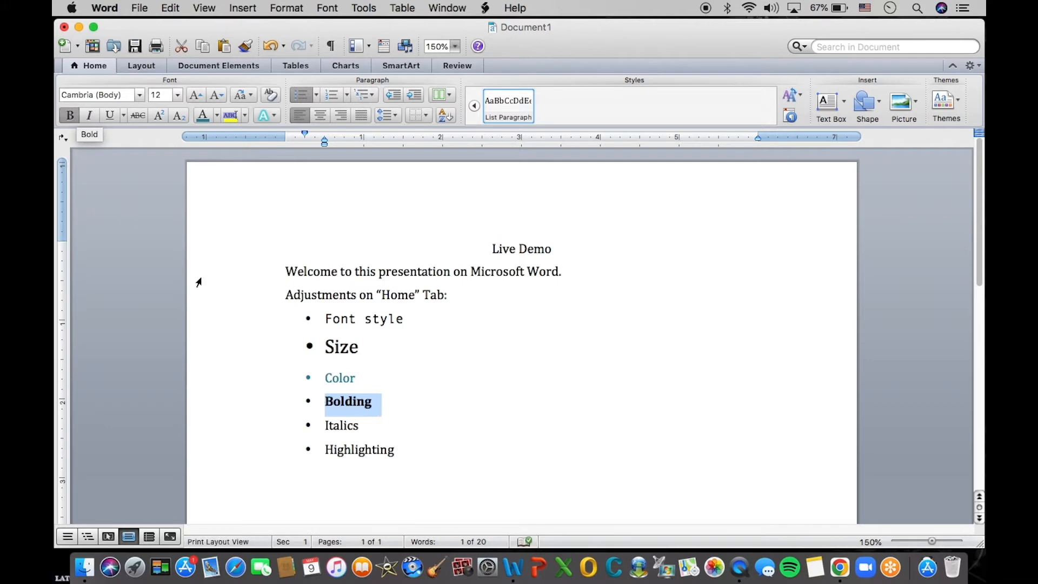
double_click(367, 427)
click(90, 115)
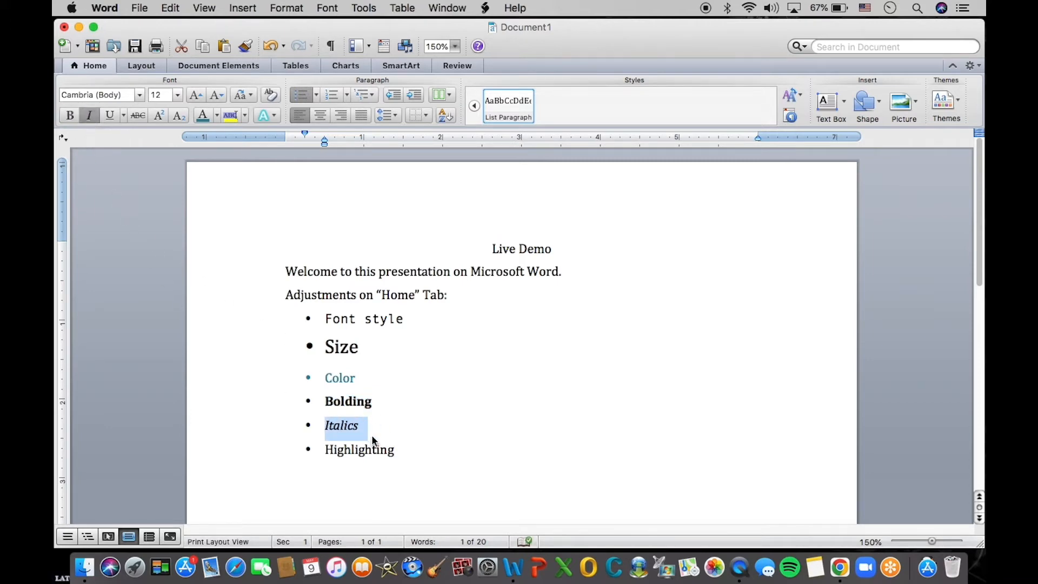
Step: End the bulleted list after 'Highlighting' with an unbulleted line below it
double_click(391, 452)
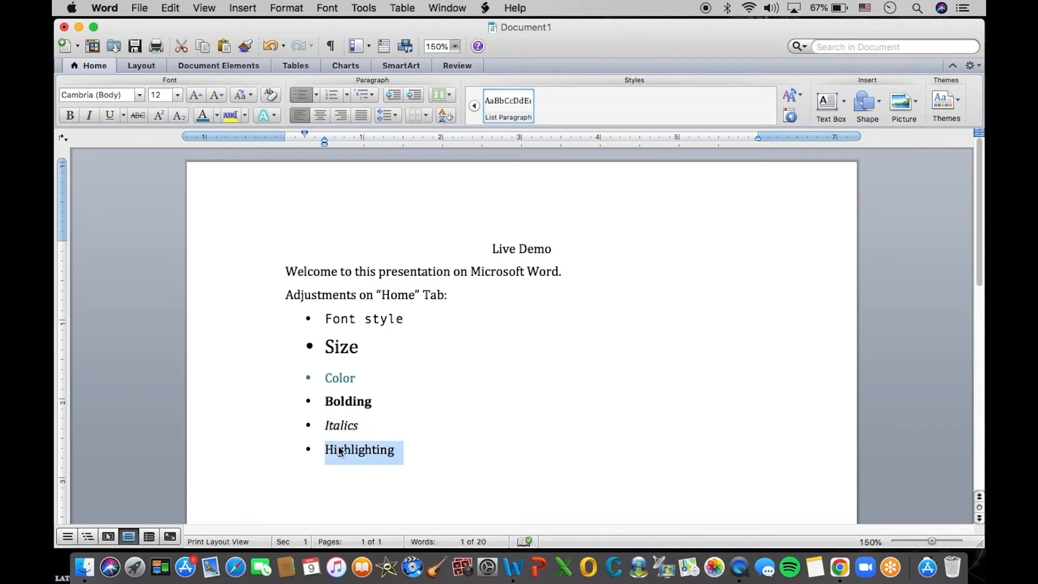
click(409, 454)
key(Return)
key(Return)
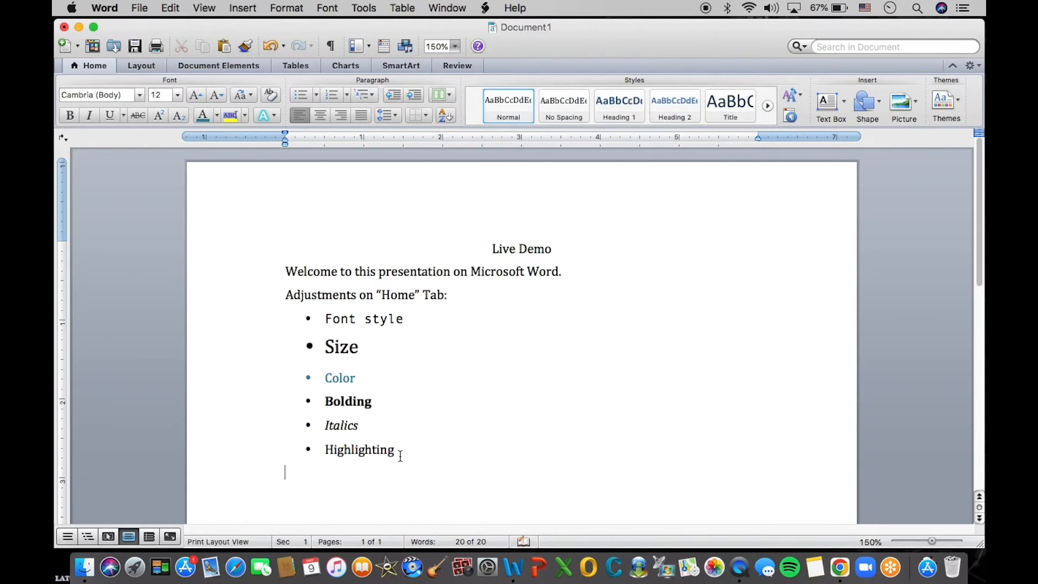
Step: Highlight the 'Highlighting' bullet in yellow
double_click(405, 454)
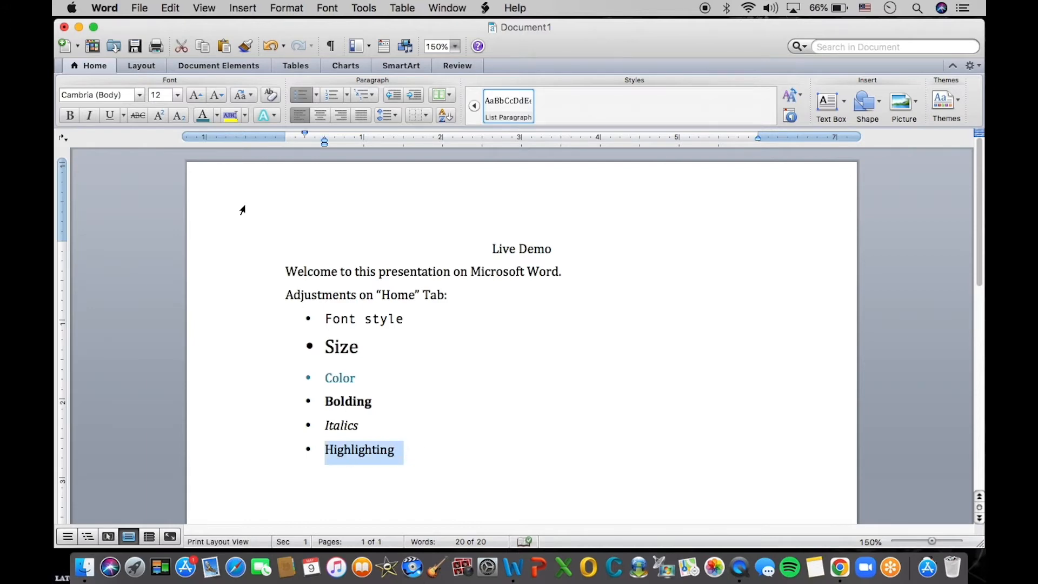
click(245, 116)
click(230, 156)
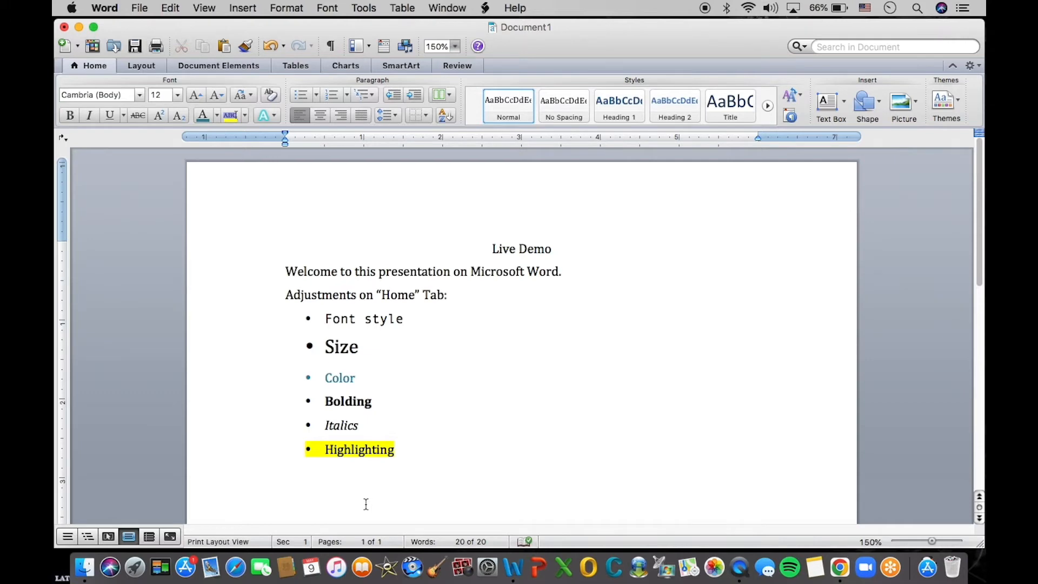
Step: Below the list, after a blank line, write 'If I have made any mistakes while editing, Word will automcatically fix my writing, OR underline the error.'
scroll(366, 503, down, 3)
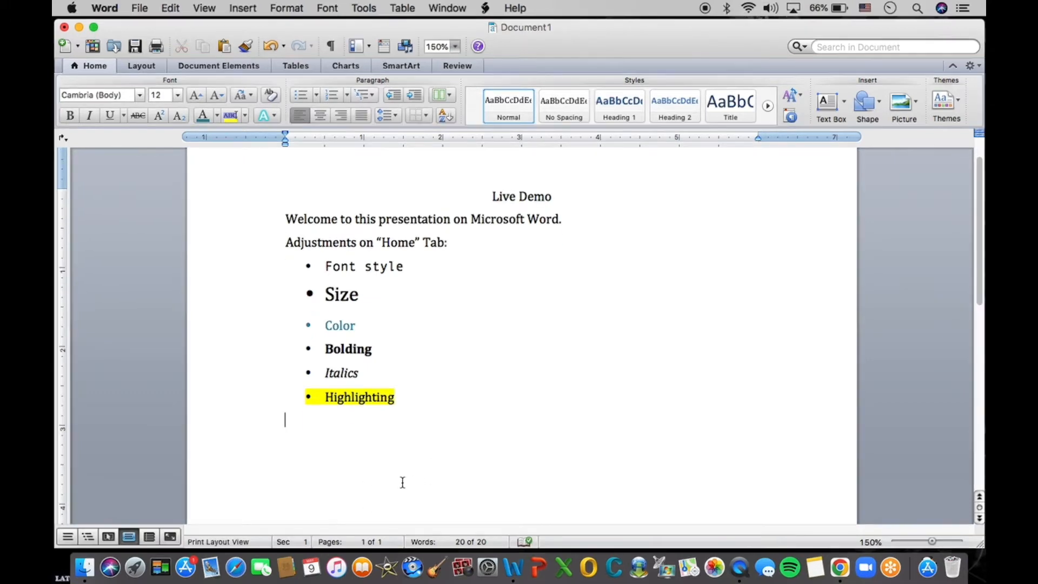
text(I have made any mistake)
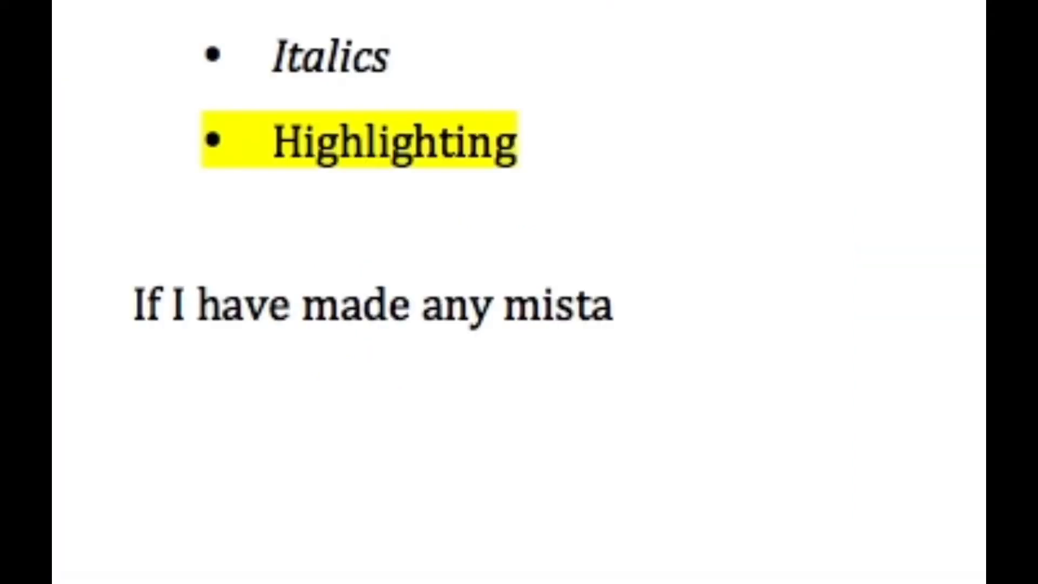
text(kes)
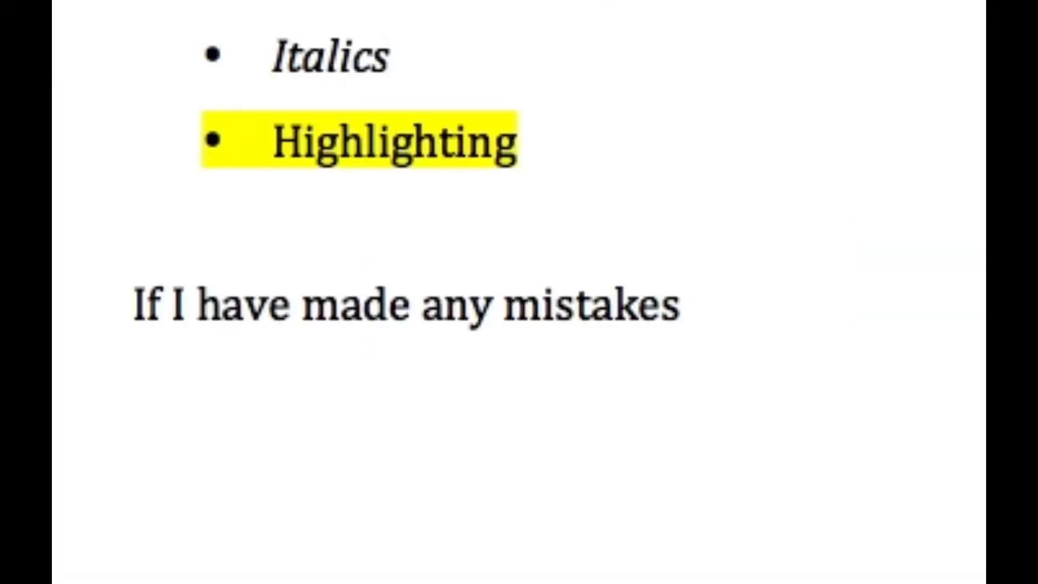
text( while editing, Word will auto)
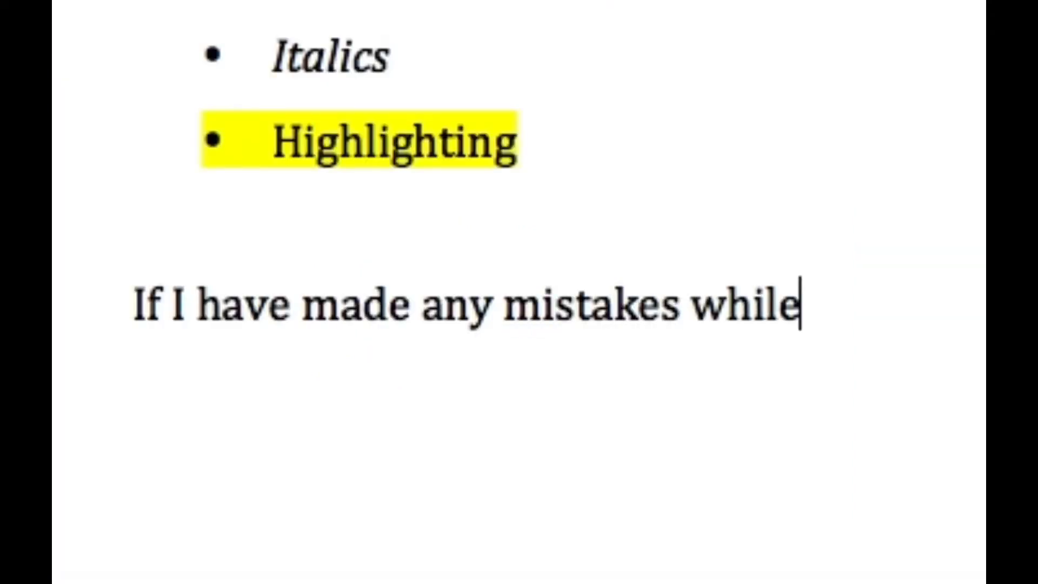
text(mcaticall)
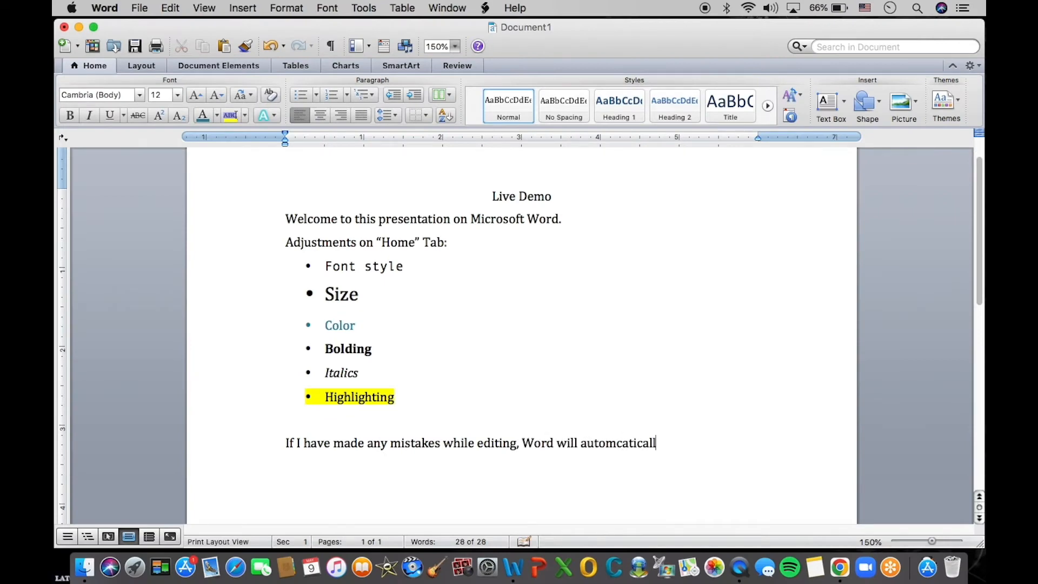
text(y fix my writing, OR underline the error.)
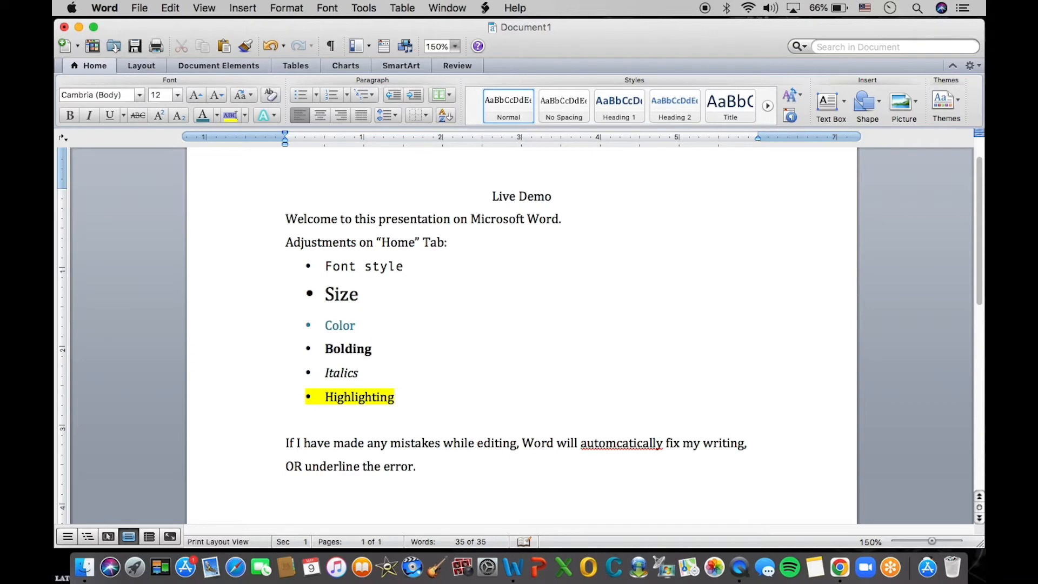
Step: Correct the misspelled word 'automcatically' with the spelling check's suggestion 'automatically'
click(629, 442)
right_click(628, 442)
click(526, 544)
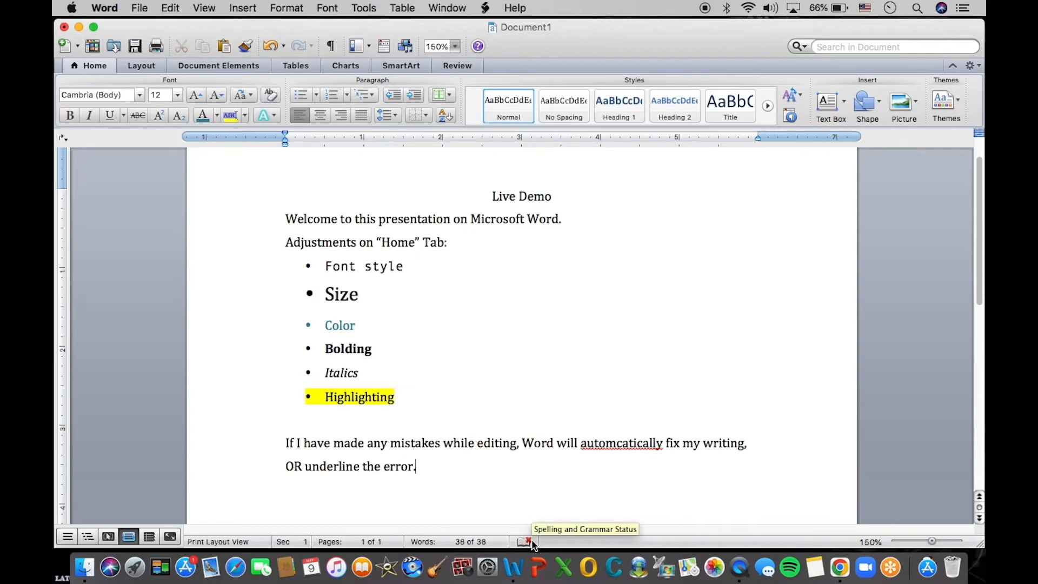
click(535, 545)
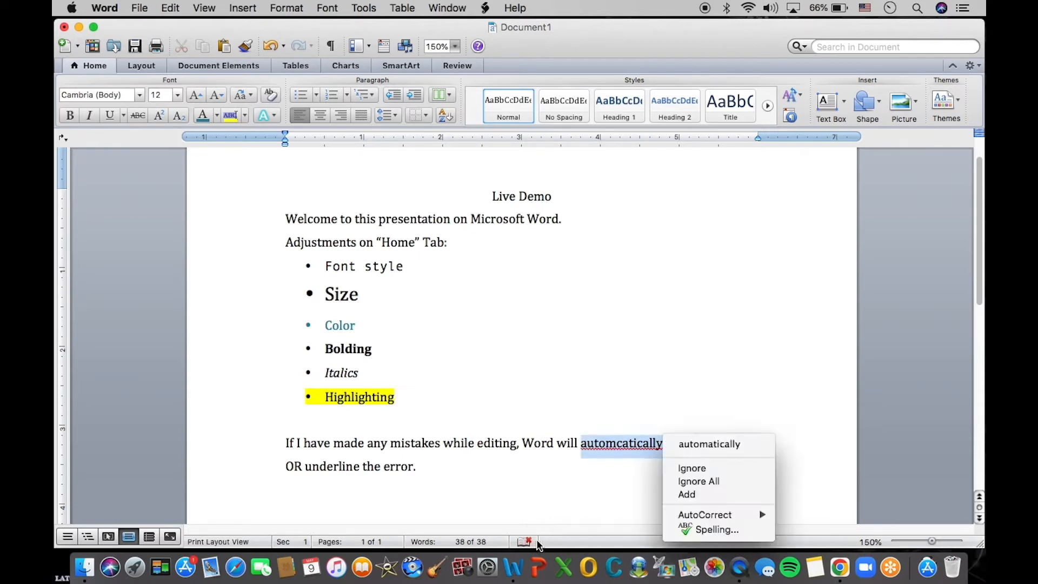
click(683, 446)
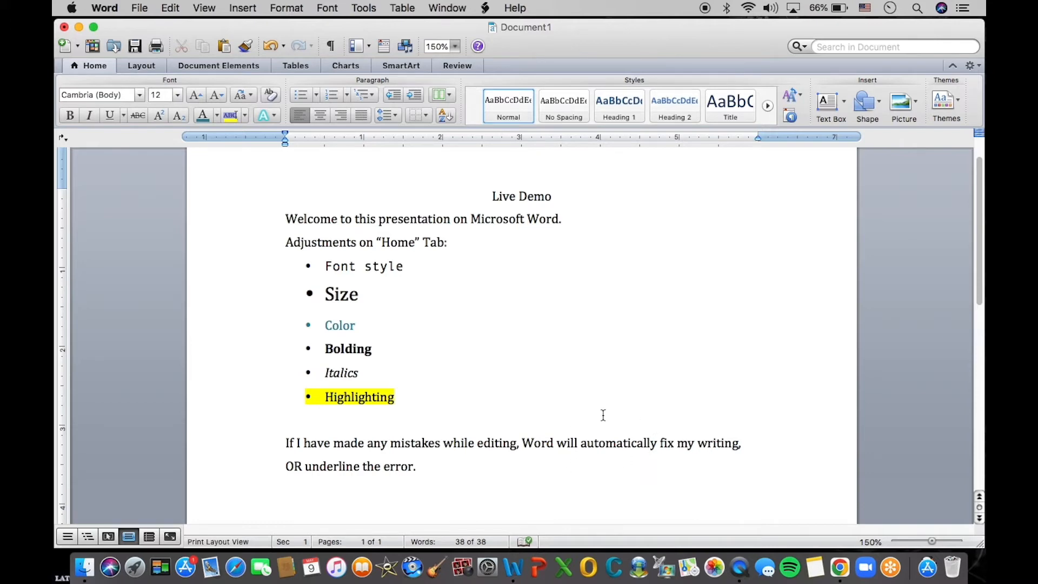
Step: Delete the whole paragraph about mistakes below the list, and undo the deletion
scroll(625, 465, down, 3)
triple_click(402, 389)
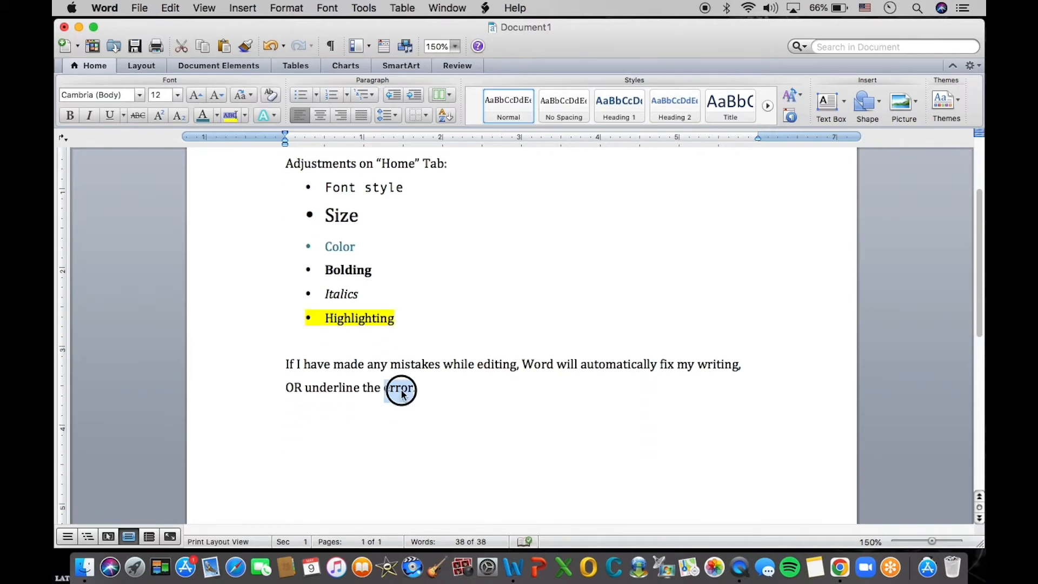
key(BackSpace)
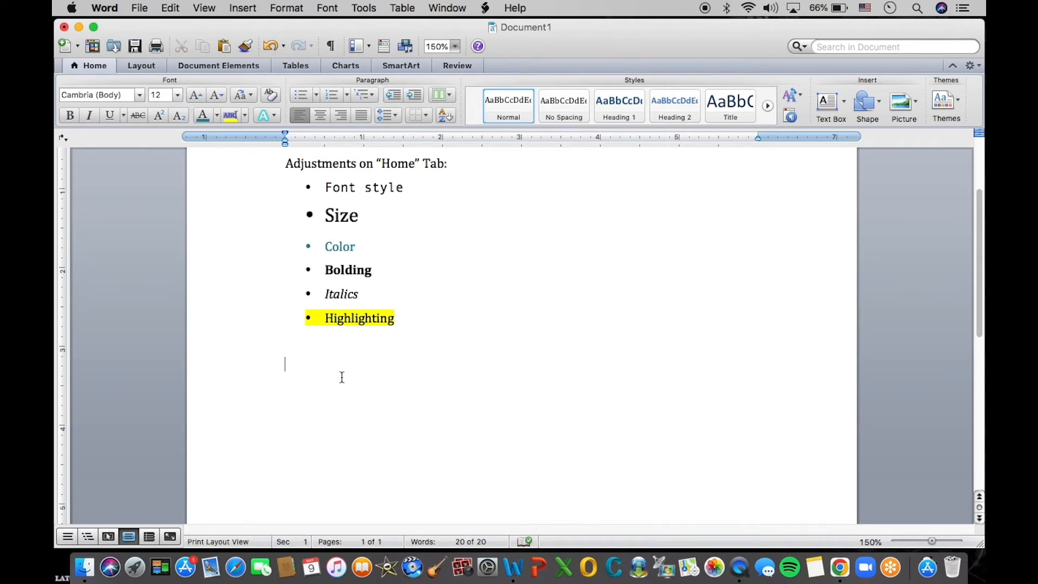
click(271, 46)
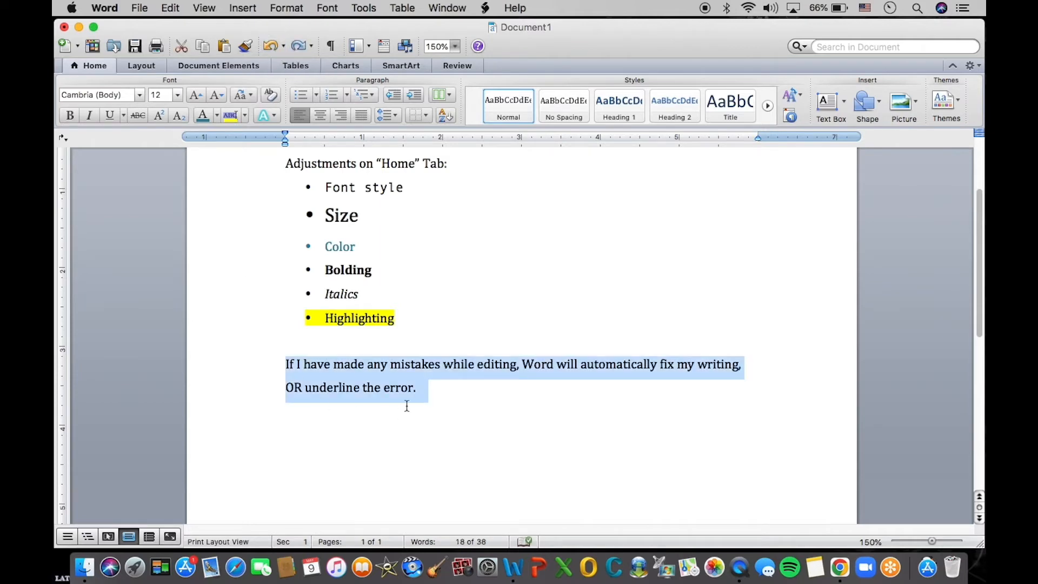
click(408, 432)
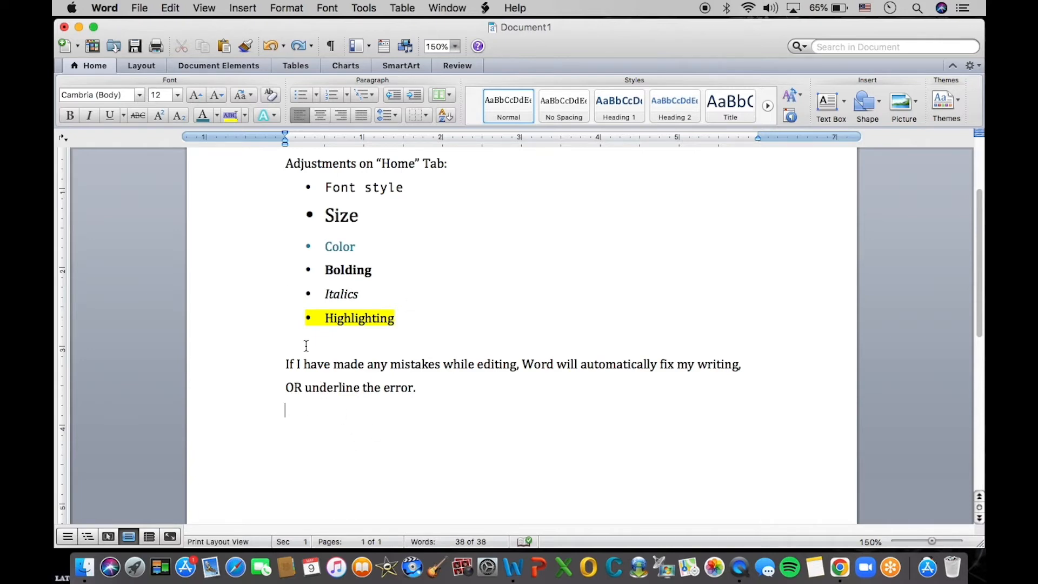
Step: Save the document to the Desktop as 'Live Demo' in Word Document (.docx) format, and narrow the window to reveal the desktop
click(143, 9)
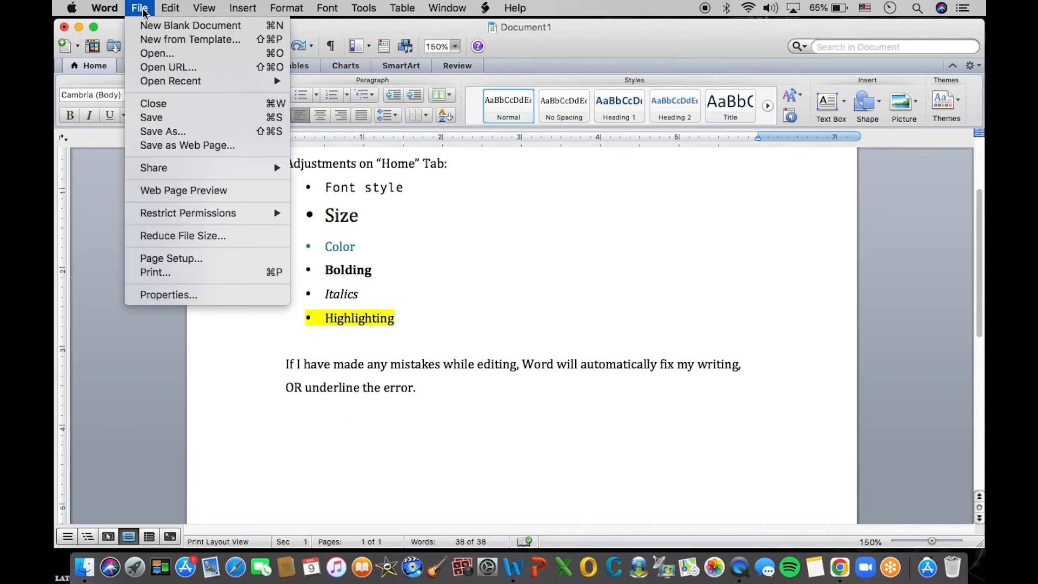
click(151, 132)
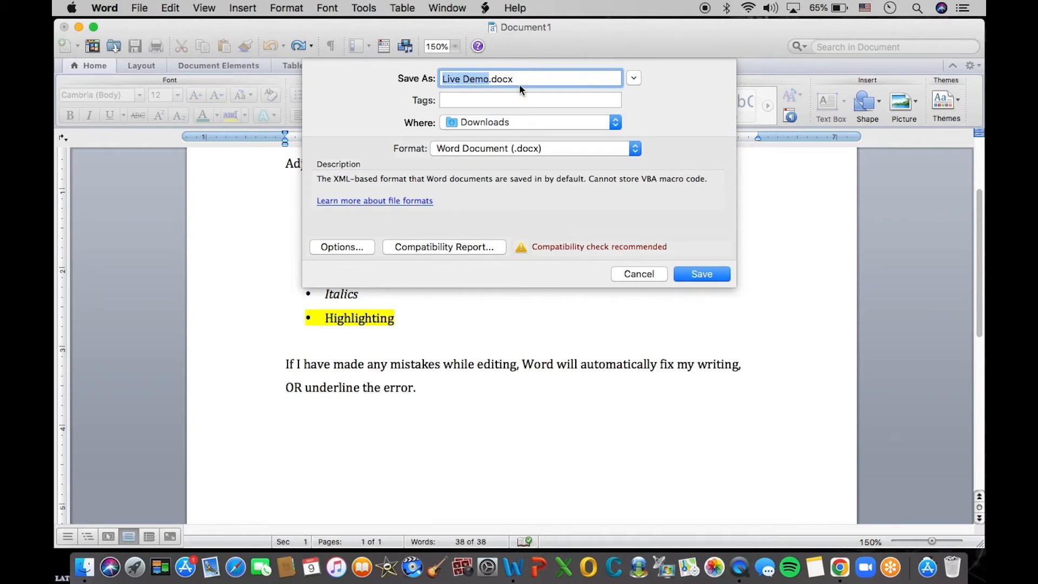
click(519, 124)
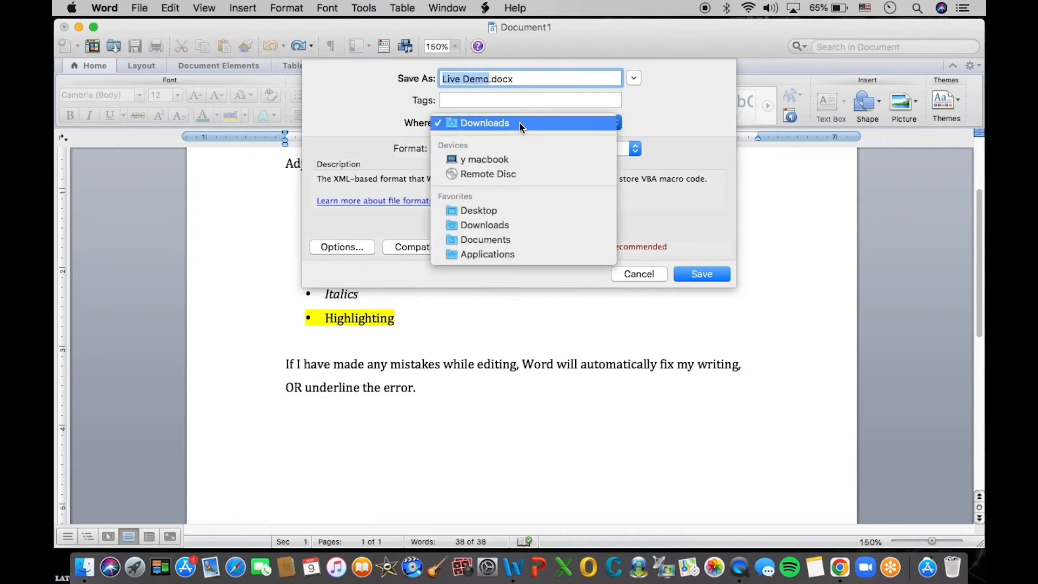
click(504, 212)
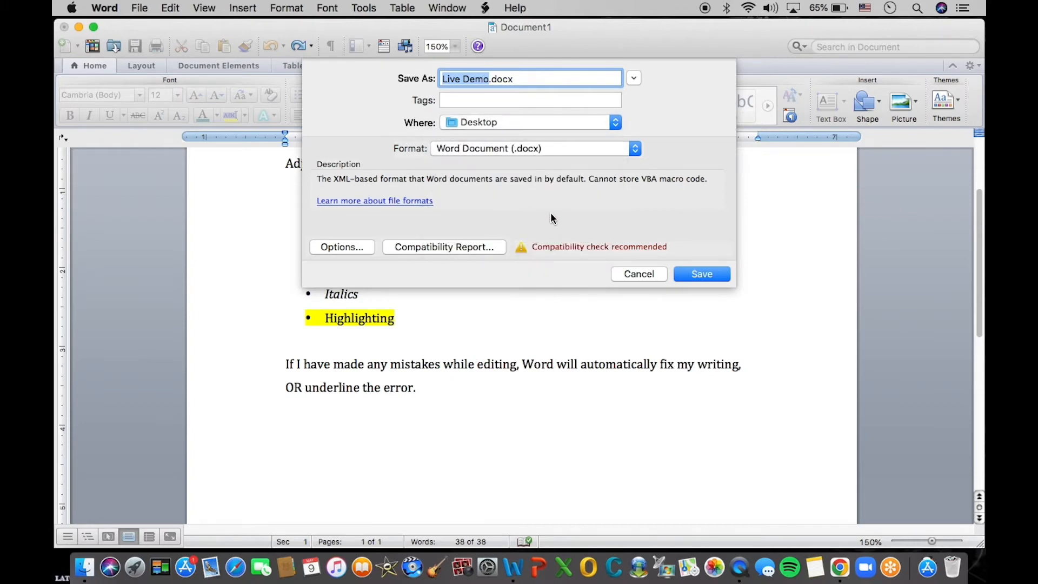
drag(983, 229, 913, 236)
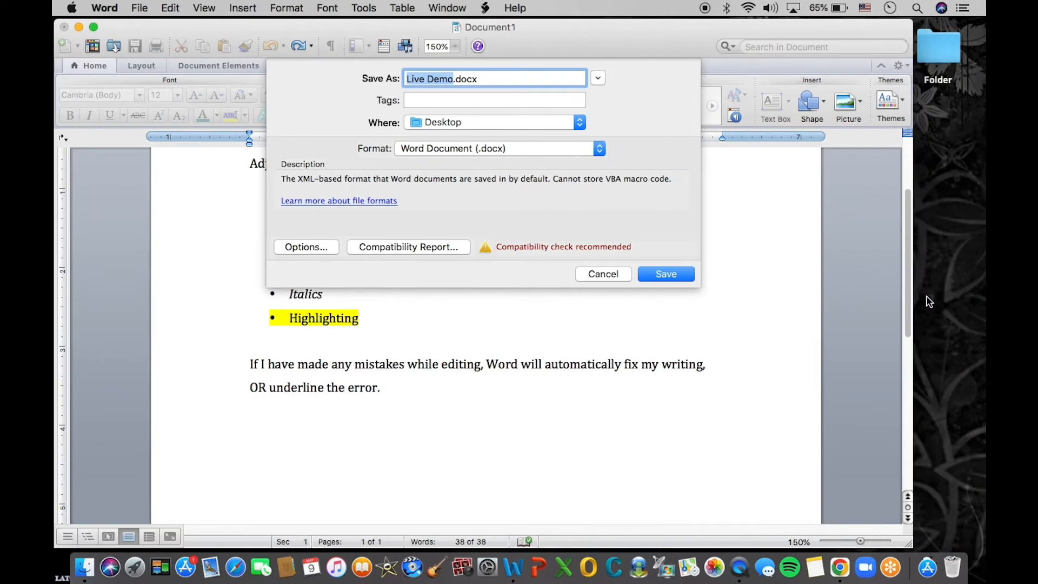
drag(913, 299, 982, 299)
click(700, 274)
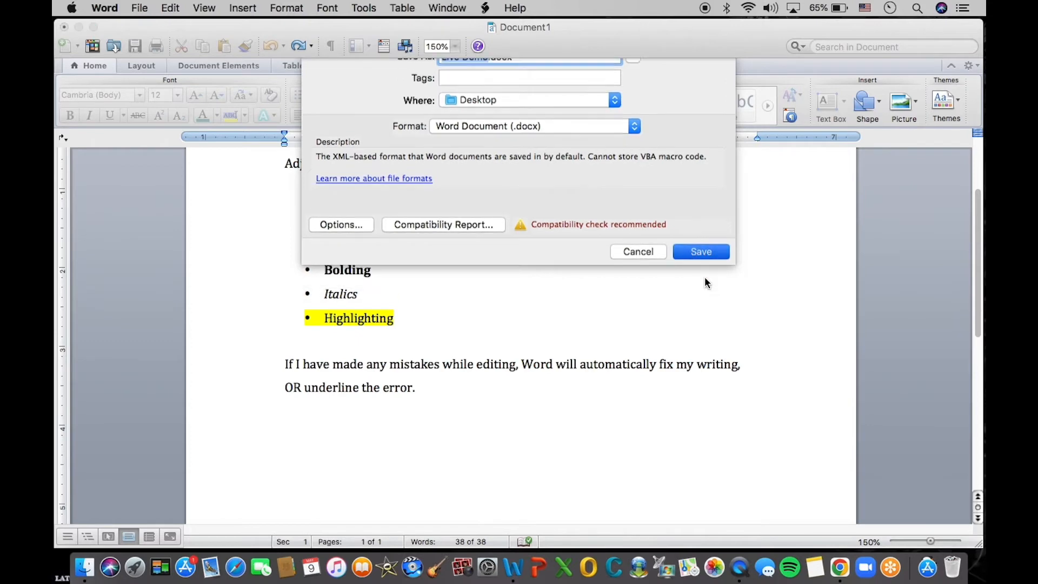
drag(983, 222, 893, 229)
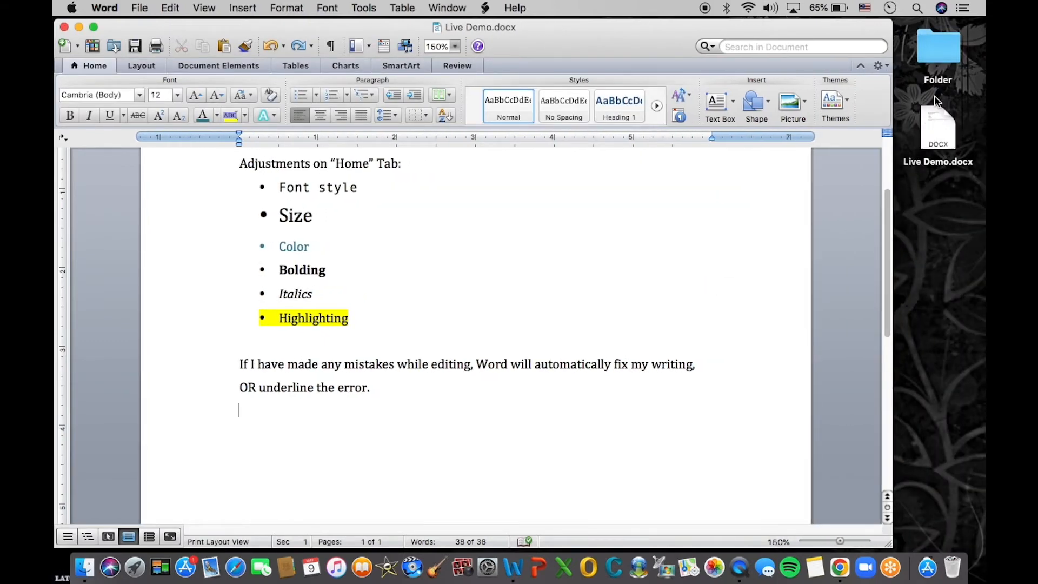
Step: Below the paragraph about mistakes, after a blank line, write 'Word will take note of any edits made.' and save the document
key(Return)
text(Wor)
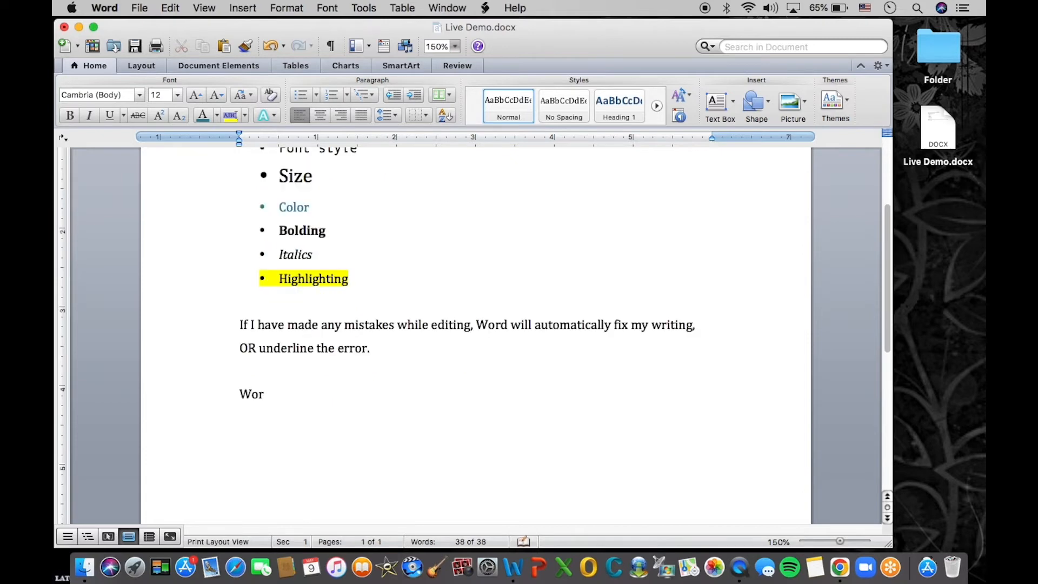
text(d will take note of any edits made.)
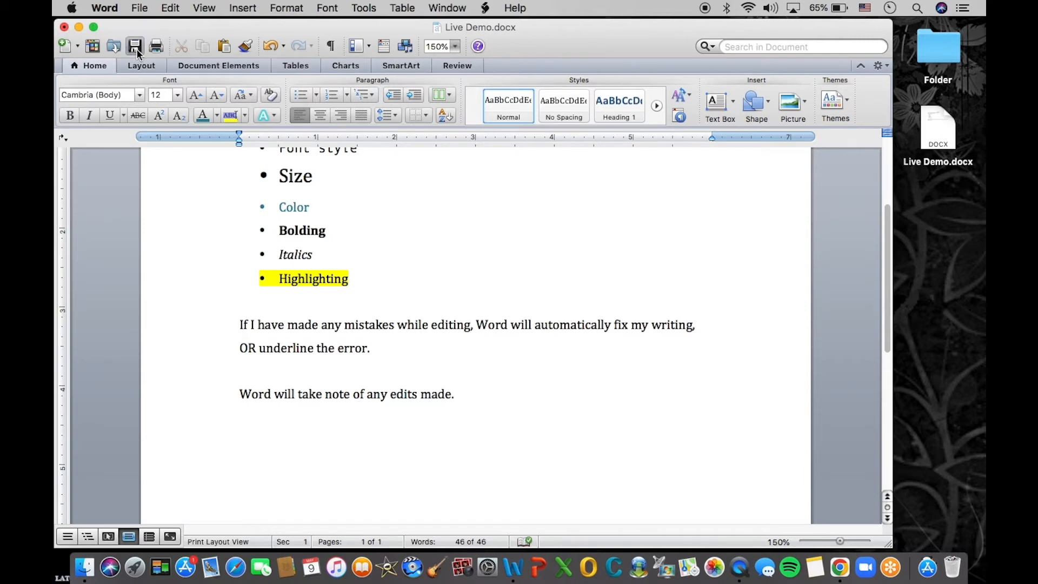
click(139, 8)
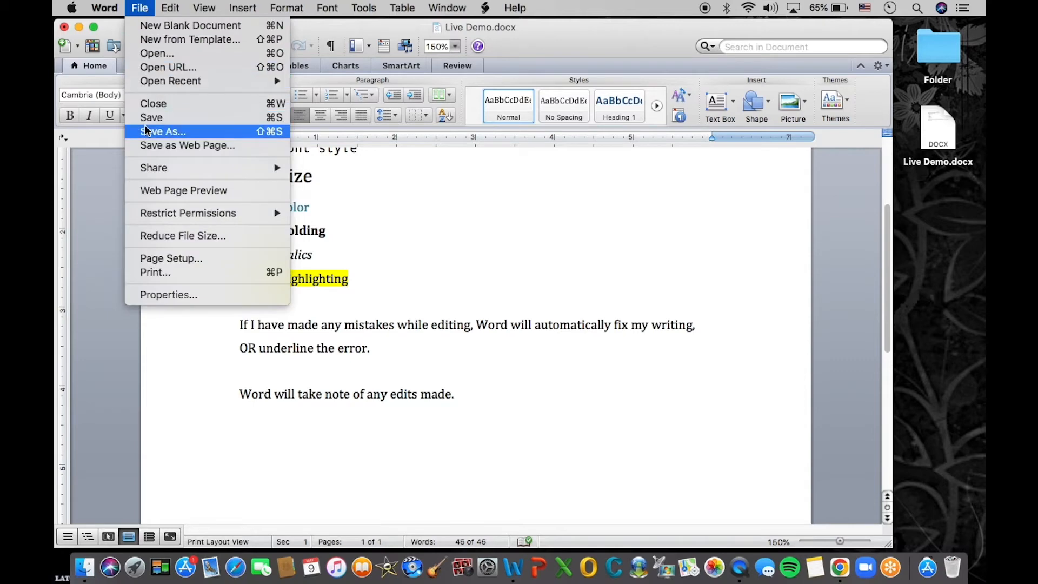
click(136, 7)
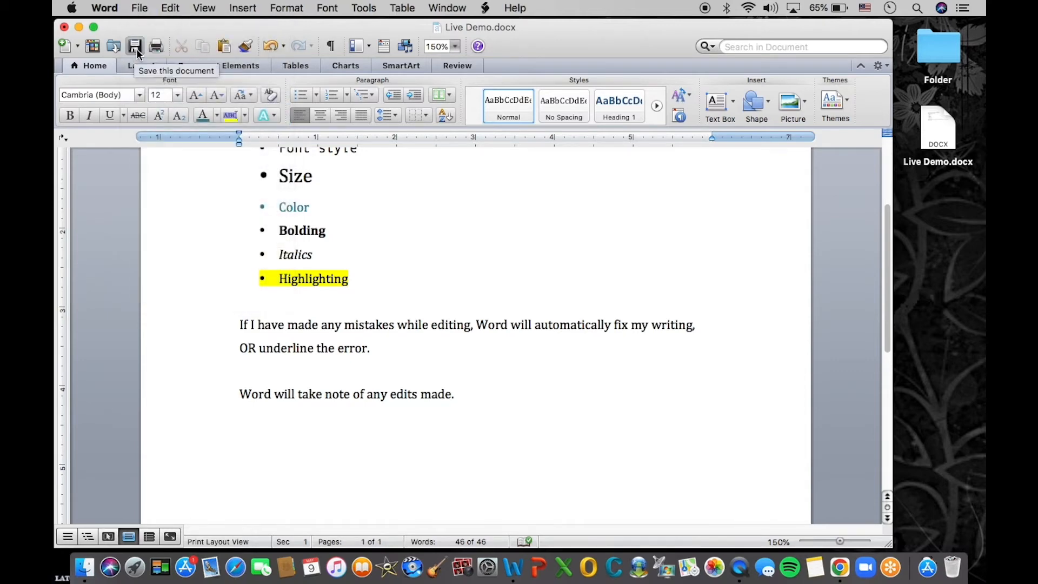
click(136, 47)
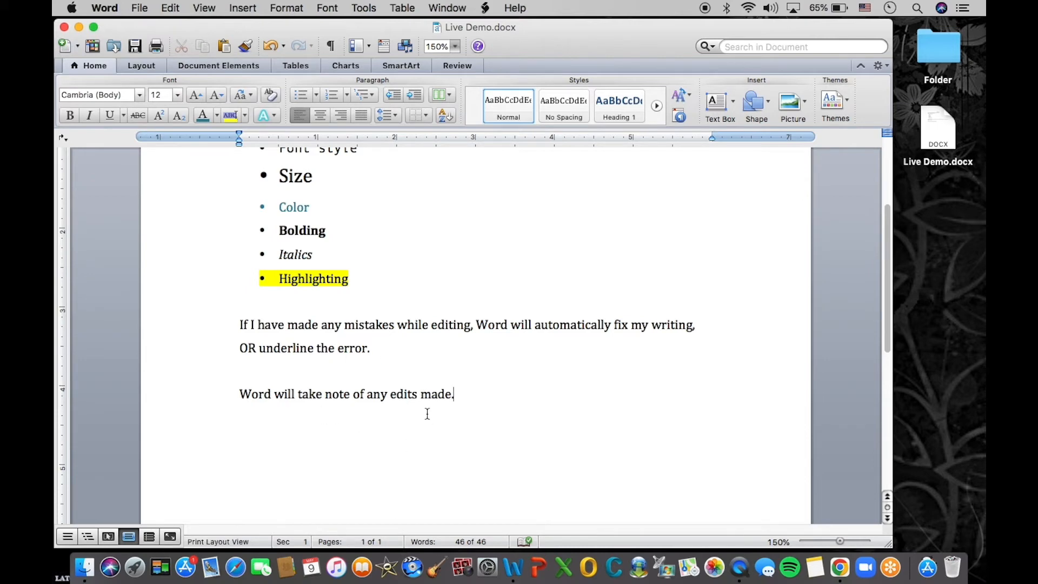
Step: Insert the beach sunset picture '**' from the Desktop's 'Folder' after the last sentence
scroll(425, 413, down, 3)
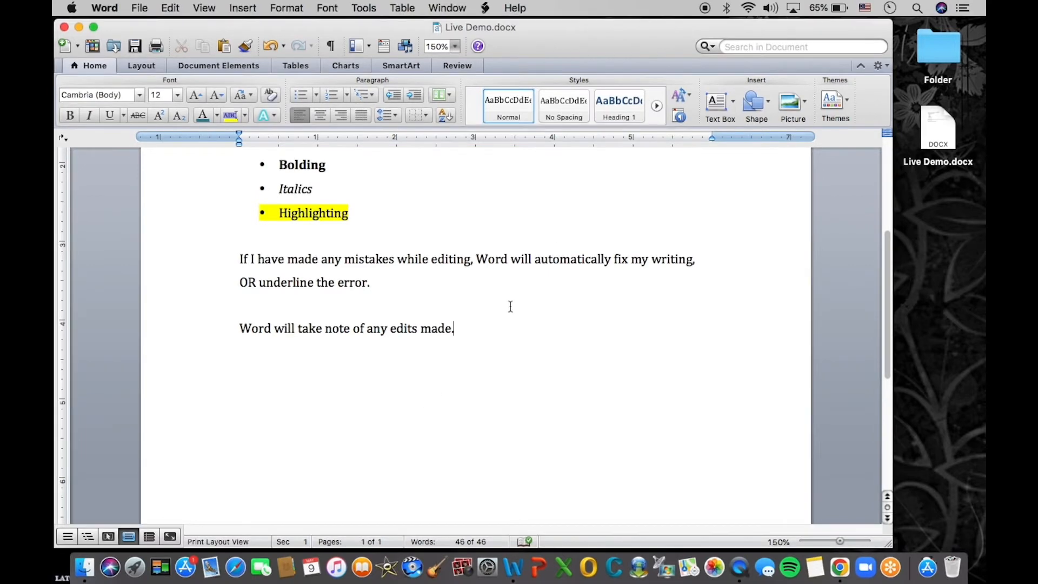
click(804, 106)
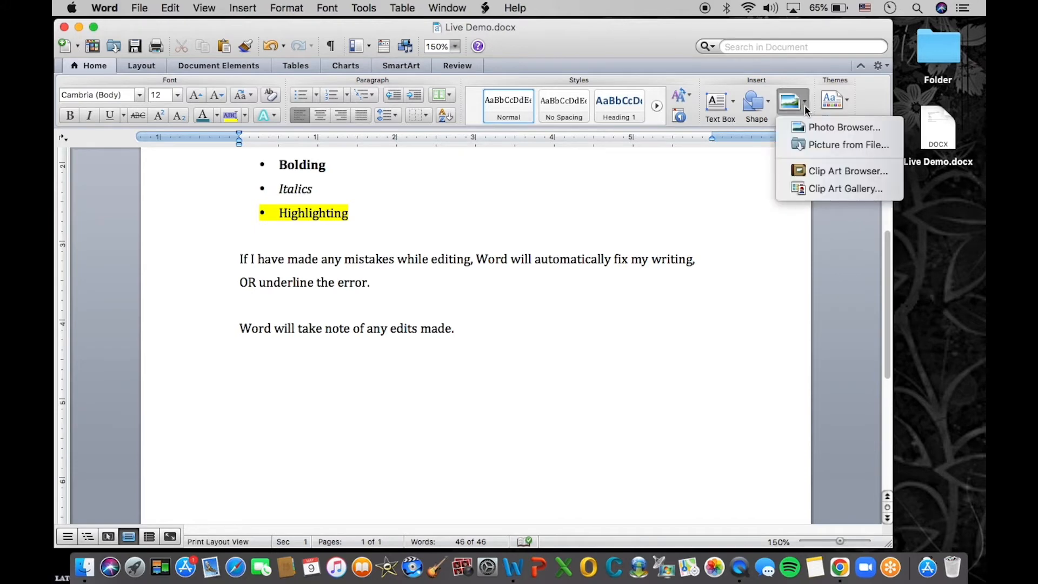
click(807, 150)
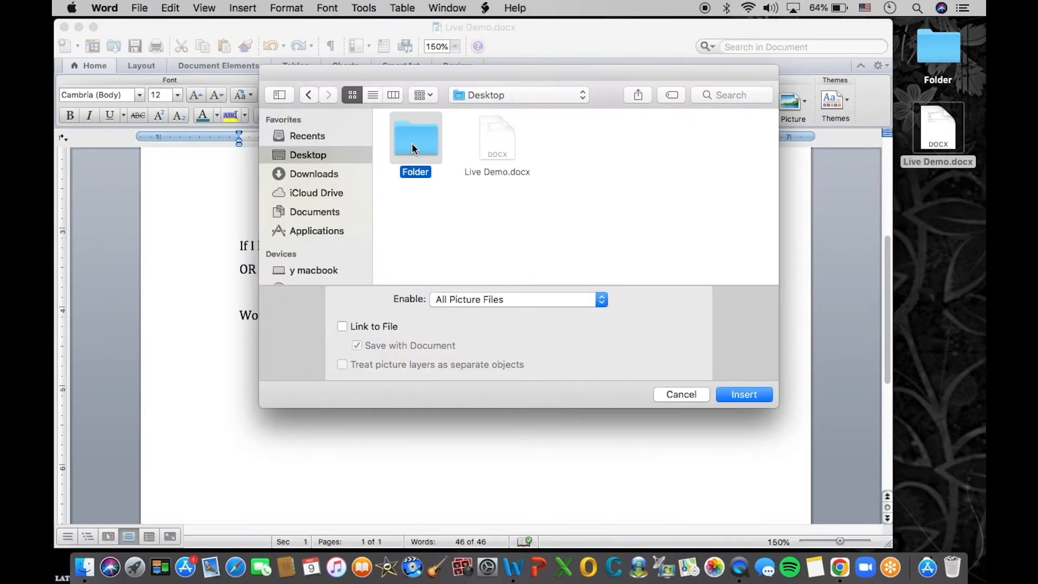
double_click(411, 142)
click(497, 144)
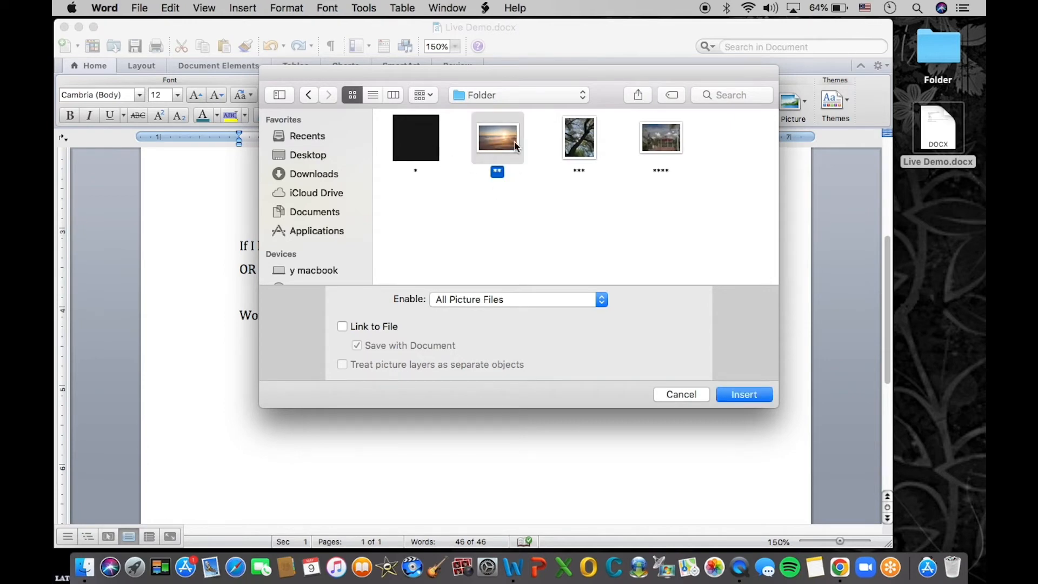
click(754, 396)
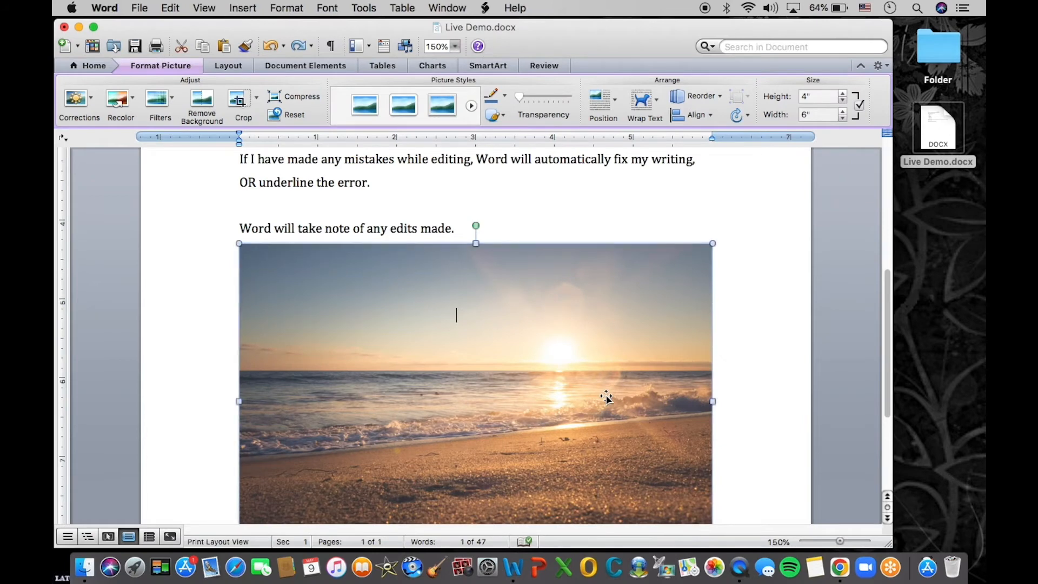
Step: Undo the insertion of the beach picture and redo it
scroll(606, 398, down, 2)
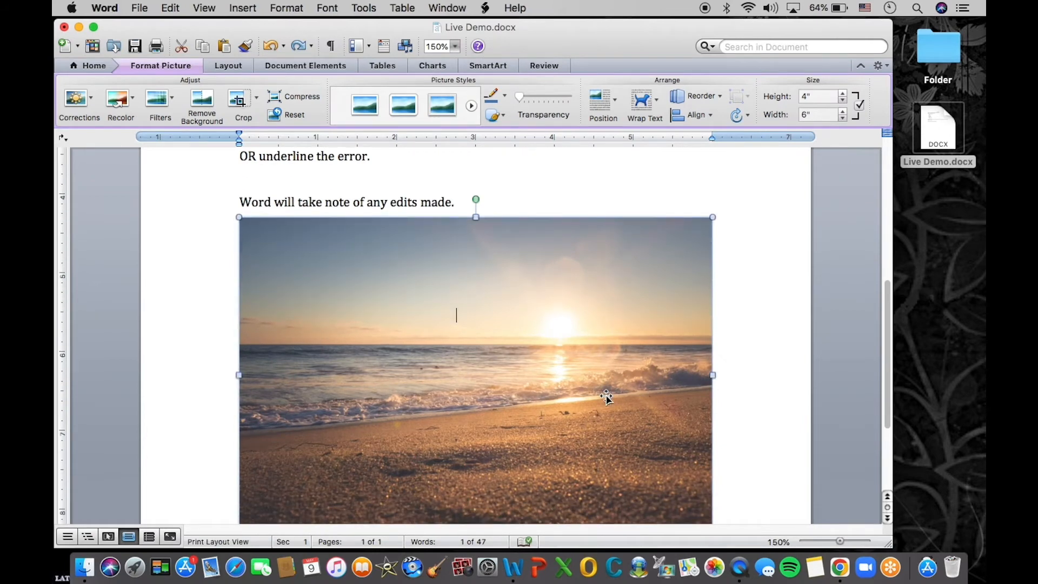
scroll(606, 397, down, 1)
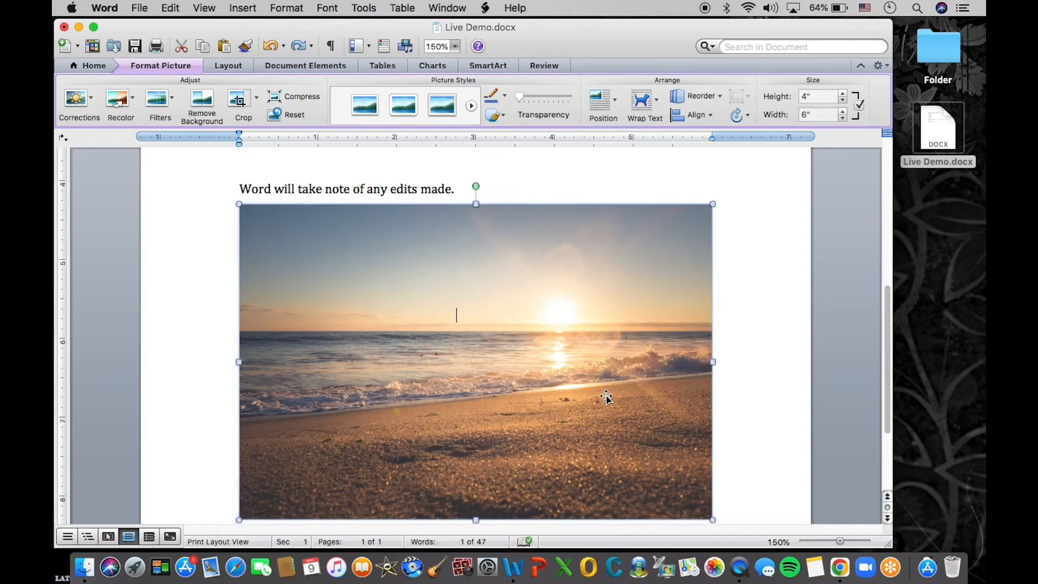
key(BackSpace)
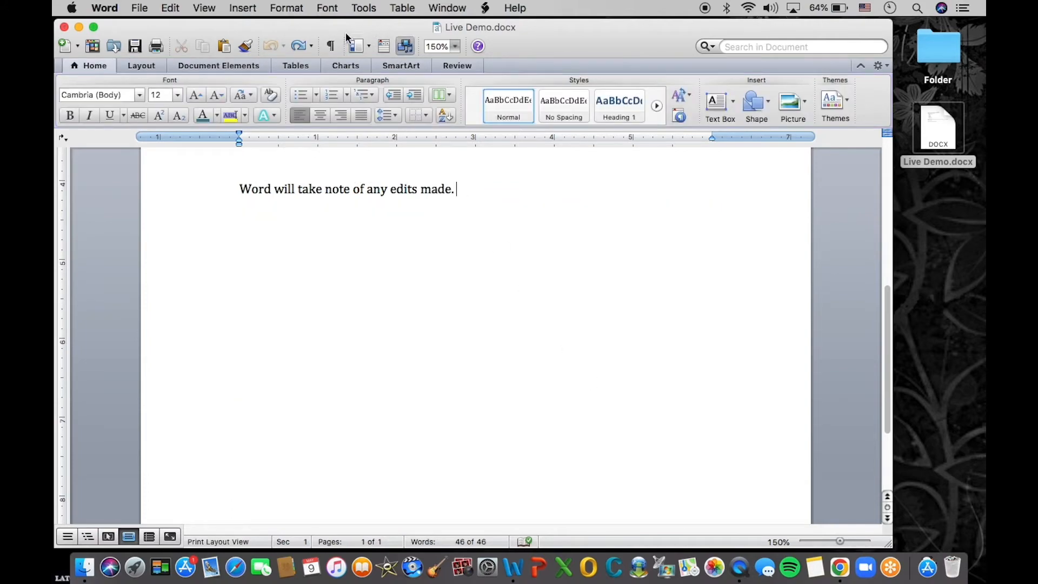
click(297, 46)
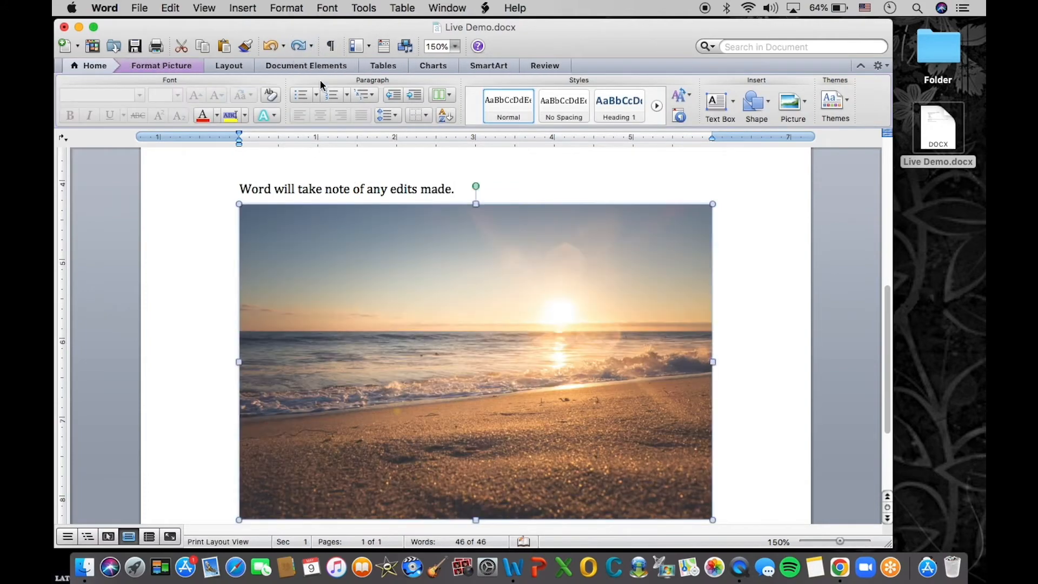
Step: Shrink the beach picture proportionally to about 4.25 inches wide by 2.84 inches high
scroll(609, 319, down, 2)
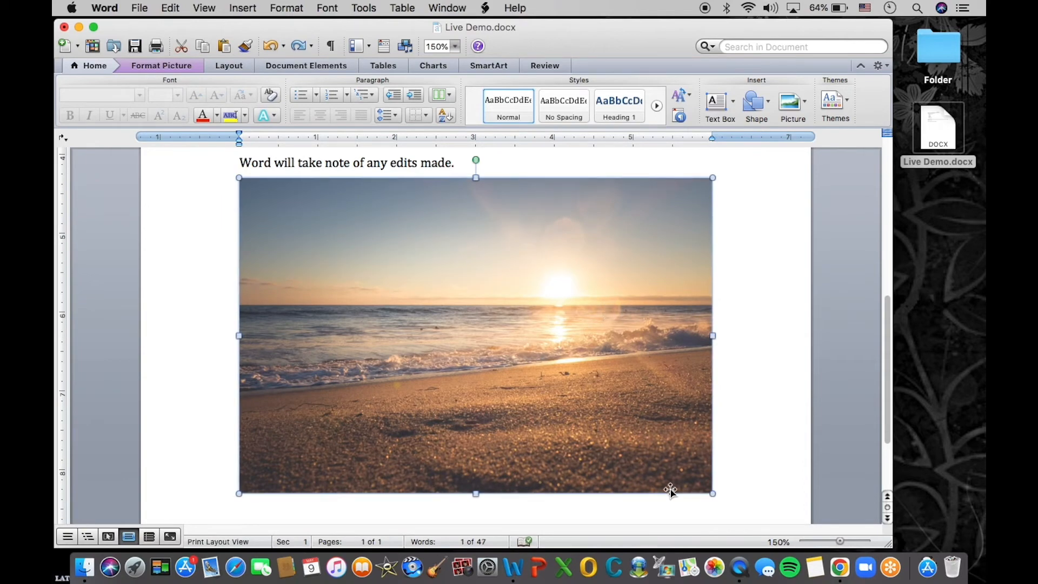
drag(711, 493, 617, 427)
drag(574, 401, 575, 401)
scroll(605, 357, up, 3)
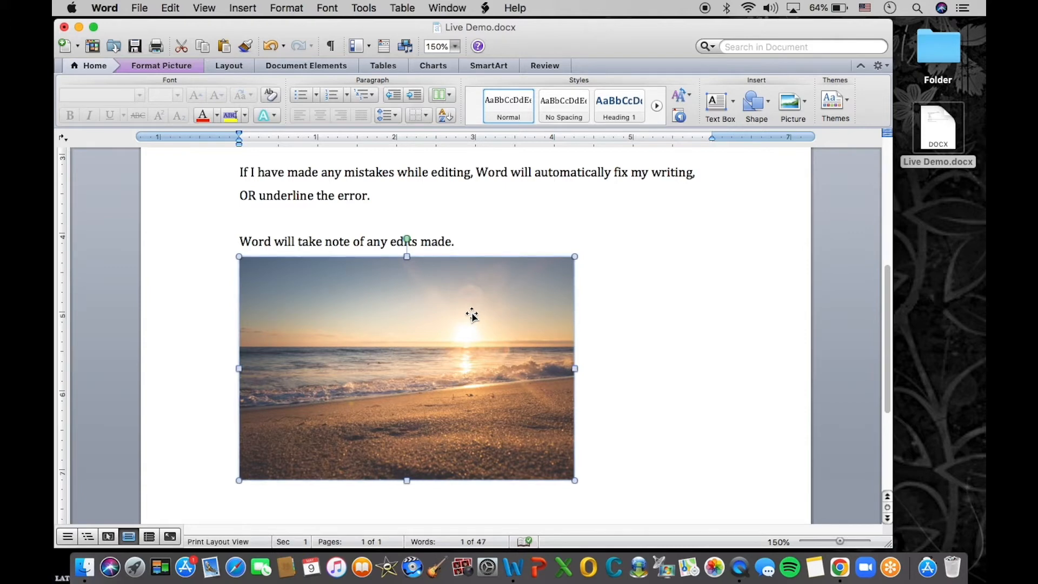
Step: Recolor the beach picture with 0% color saturation, and undo the recoloring
click(172, 71)
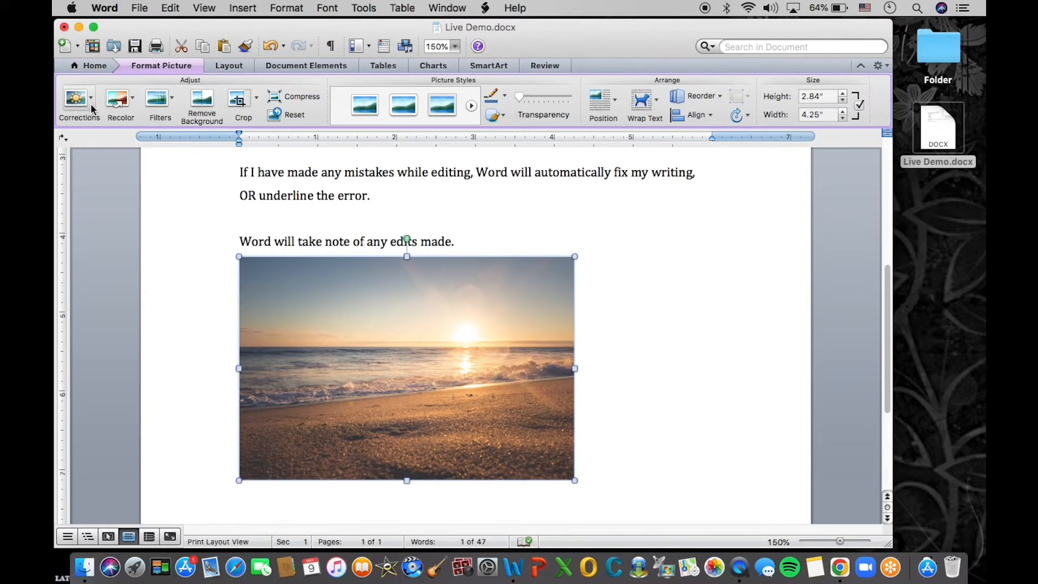
click(133, 101)
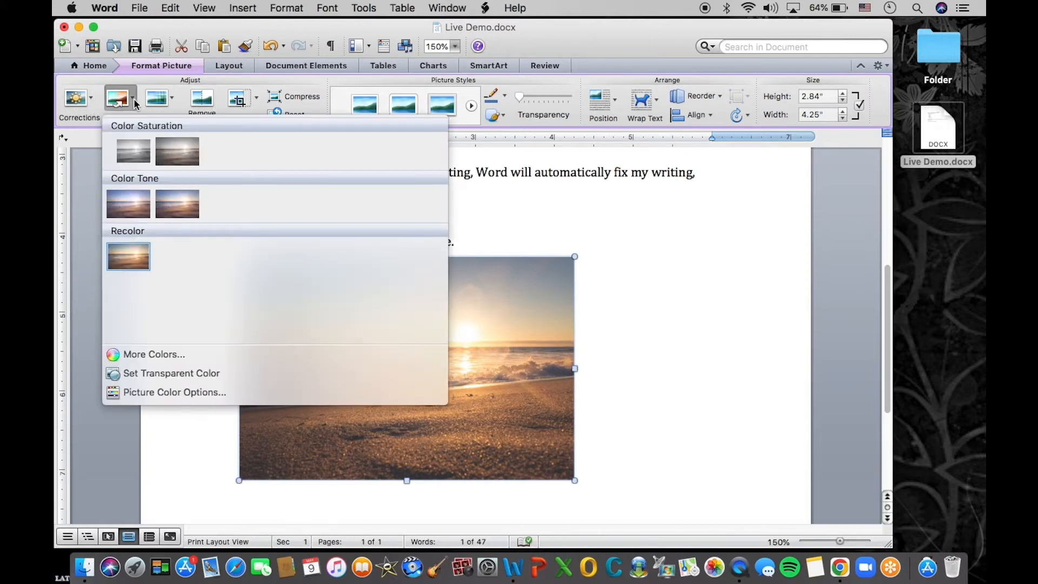
click(135, 155)
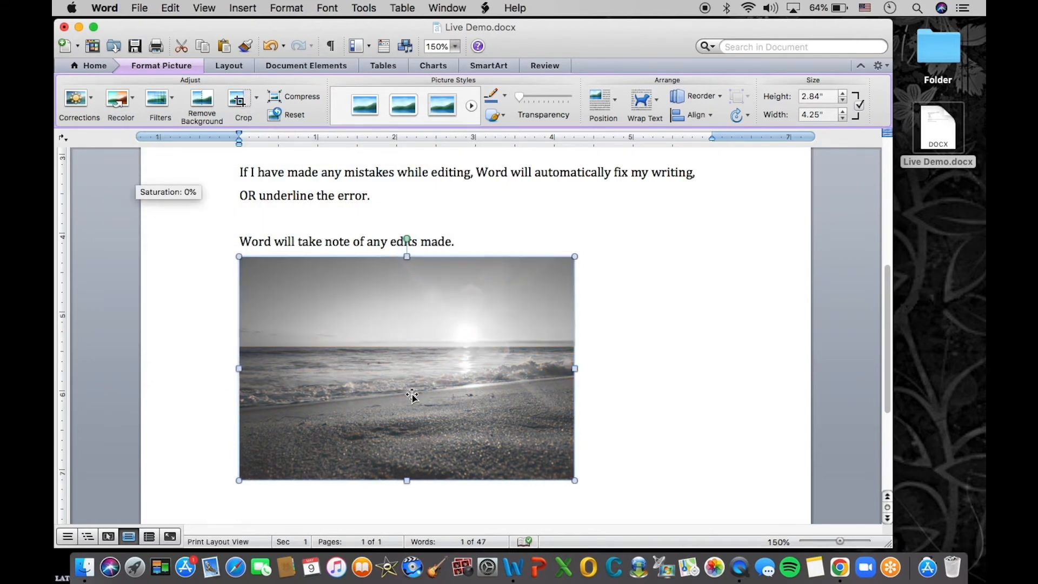
click(269, 46)
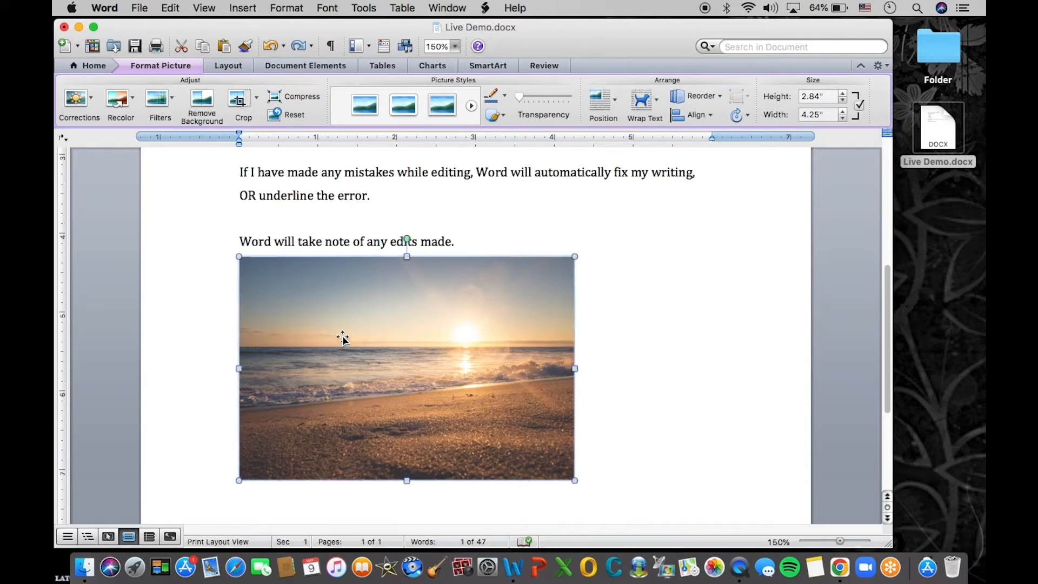
Step: Position the beach picture at the page's middle left with text wrapping, and shrink it to about 3.44 by 2.3 inches
click(614, 104)
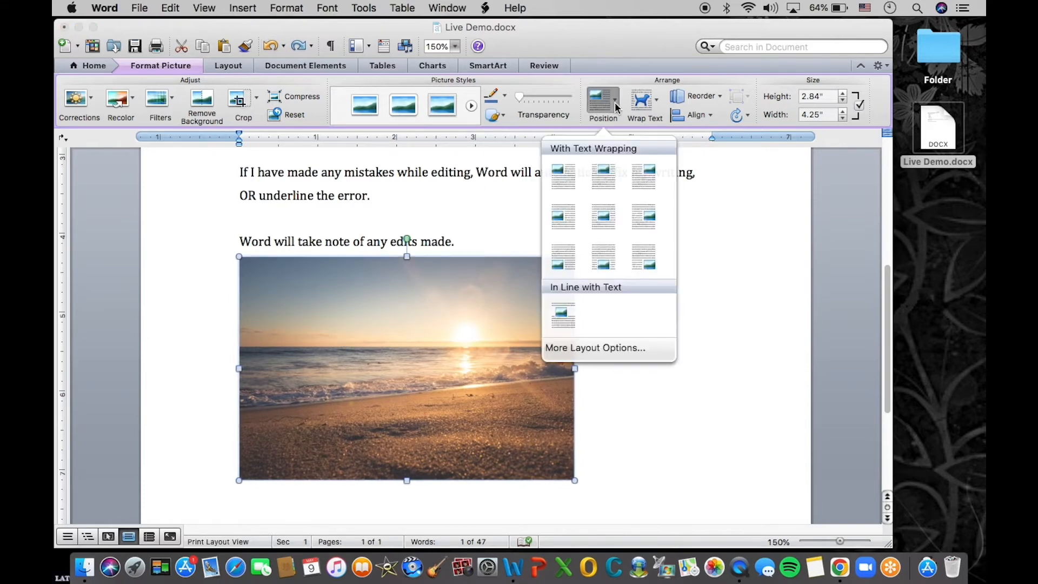
click(564, 211)
scroll(565, 213, up, 5)
scroll(565, 212, up, 3)
scroll(569, 216, down, 6)
click(574, 437)
drag(575, 437, 510, 403)
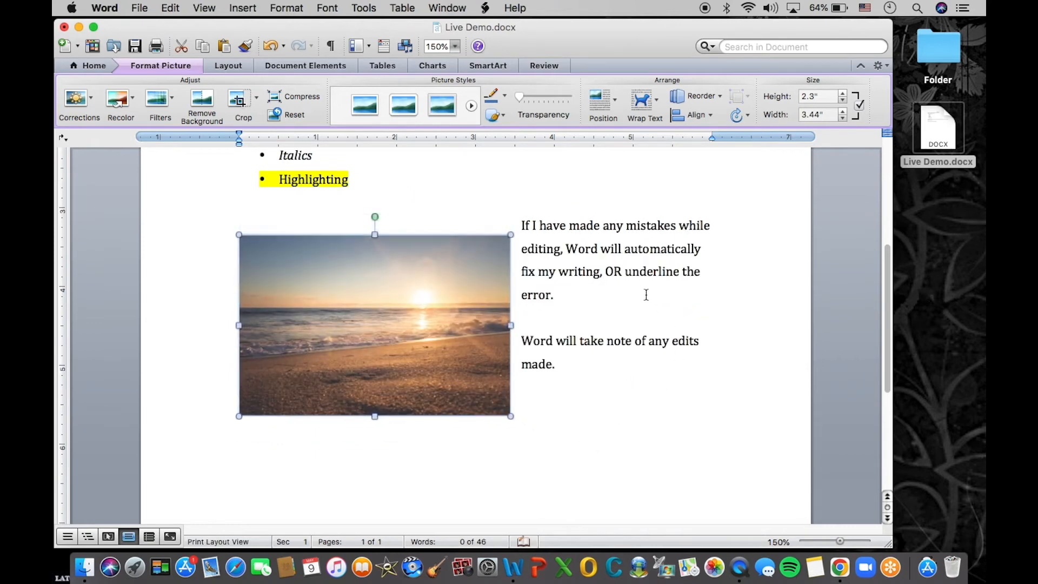
click(627, 401)
Step: Insert a blank line before the paragraph beginning 'If I have made any mistakes' beside the picture
scroll(524, 204, down, 1)
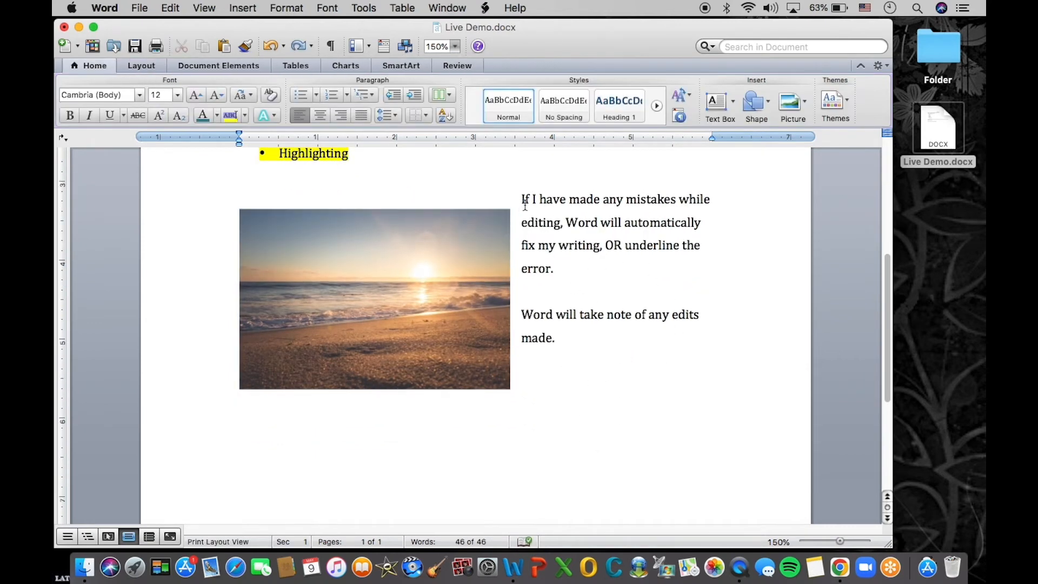
click(520, 200)
key(Return)
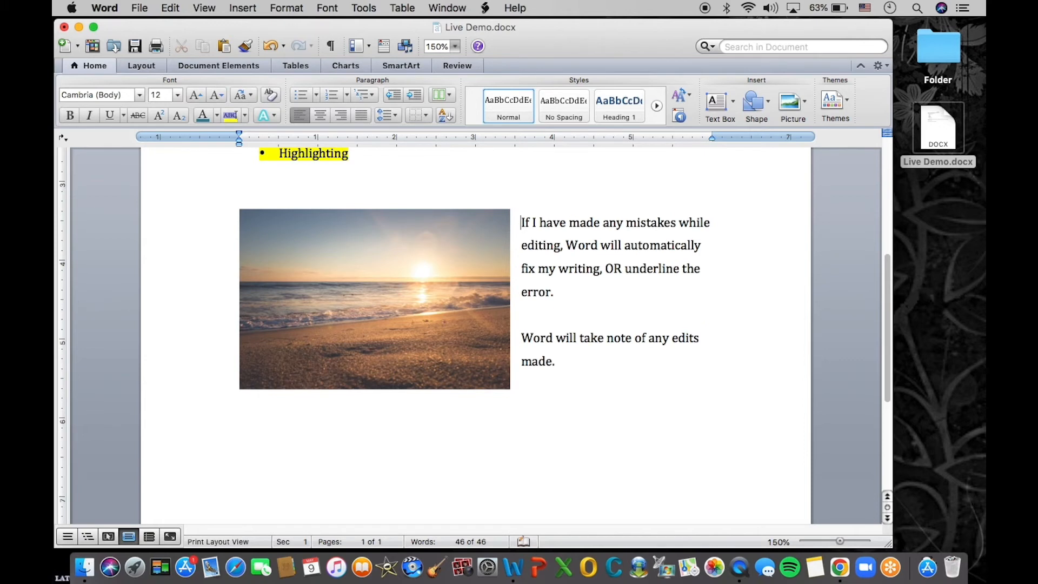
click(529, 434)
scroll(413, 384, up, 5)
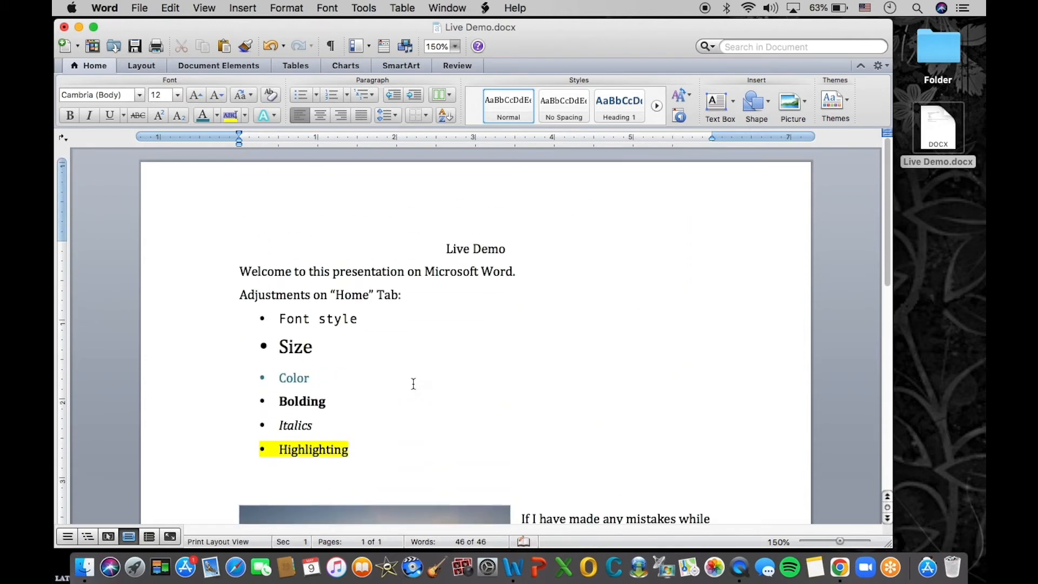
Step: Change the page orientation to landscape
scroll(413, 384, down, 3)
scroll(413, 384, up, 3)
click(152, 66)
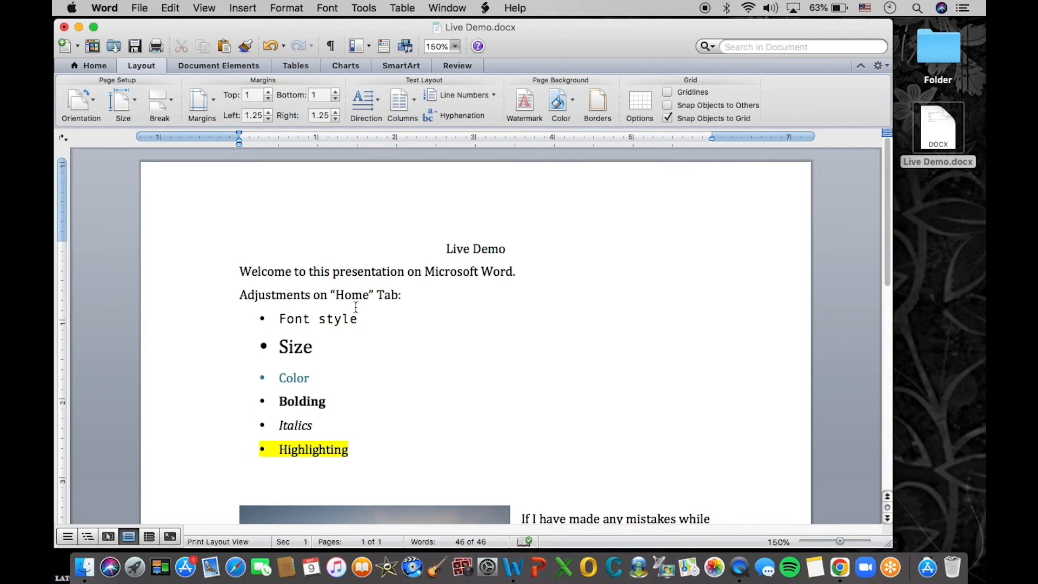
scroll(410, 393, down, 8)
scroll(410, 393, up, 8)
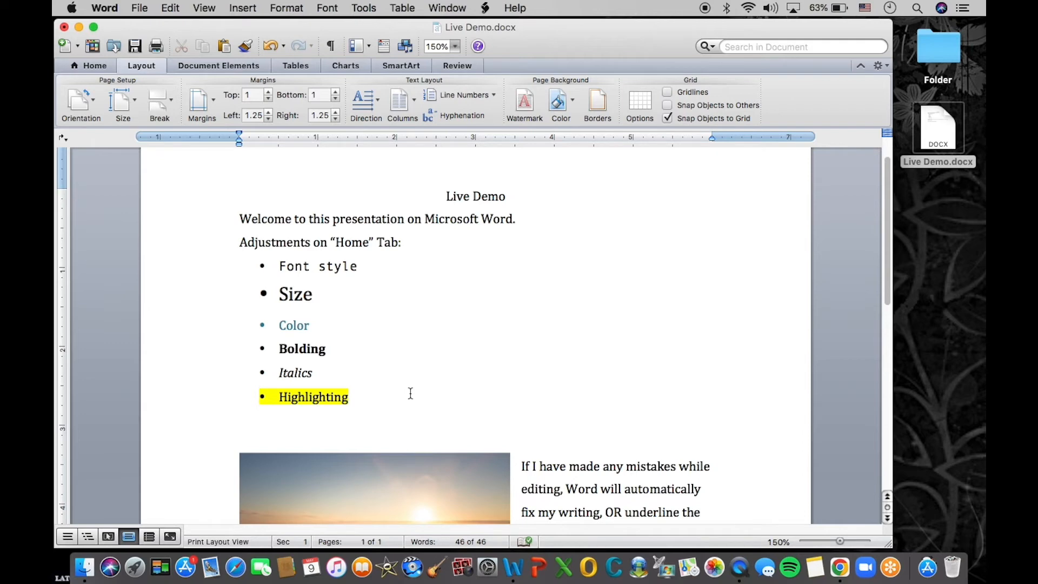
click(95, 107)
click(100, 144)
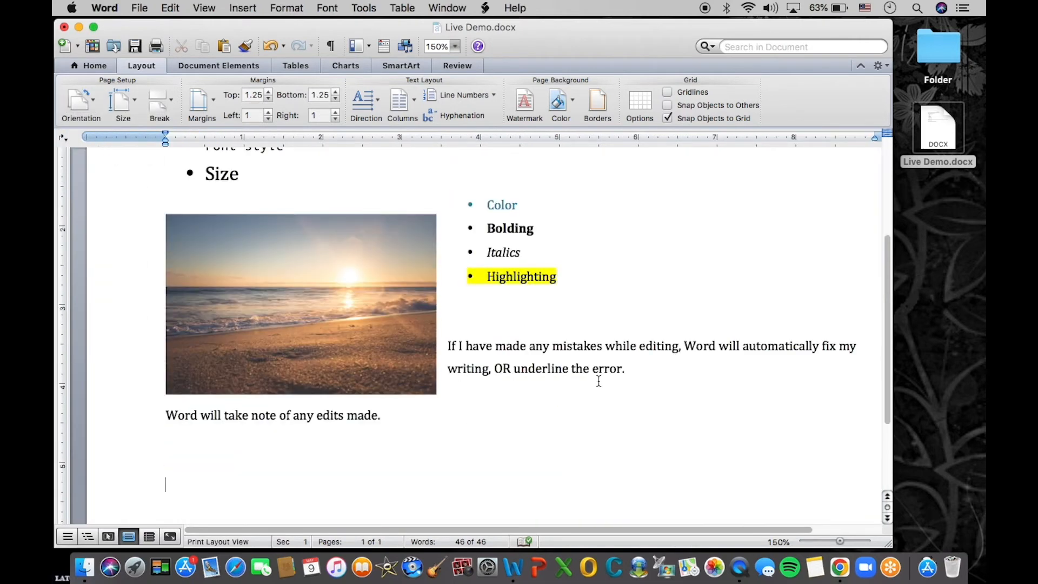
Step: Reduce the document zoom to 125% and change the page orientation to portrait
click(455, 47)
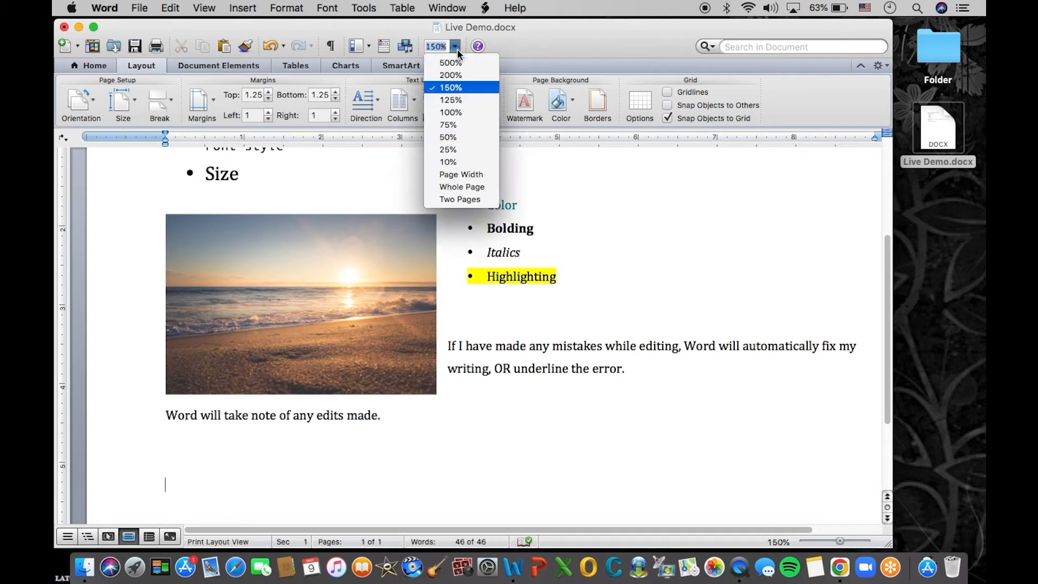
click(462, 100)
scroll(475, 248, up, 3)
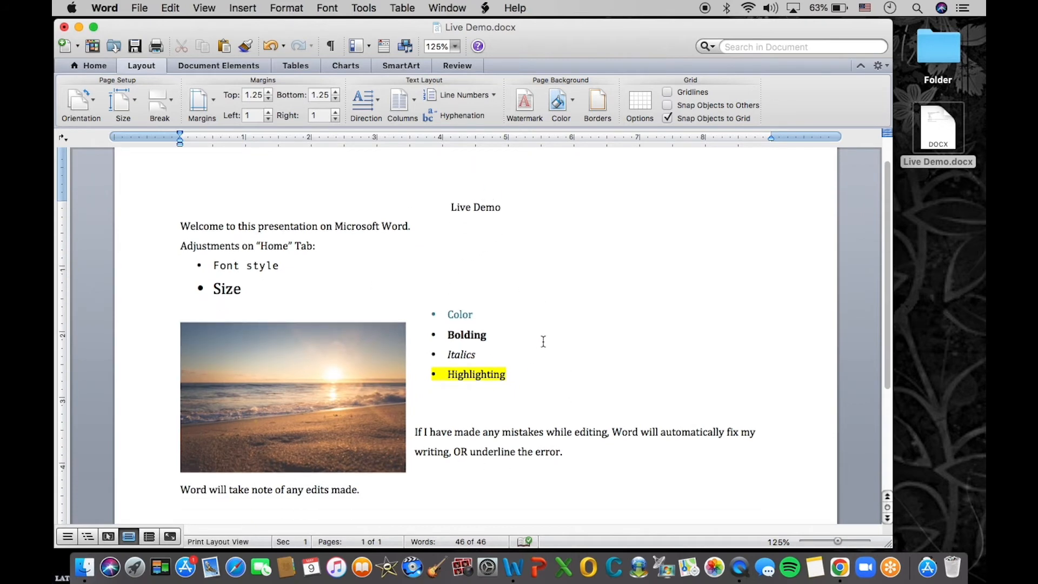
click(86, 97)
click(100, 125)
scroll(319, 319, down, 4)
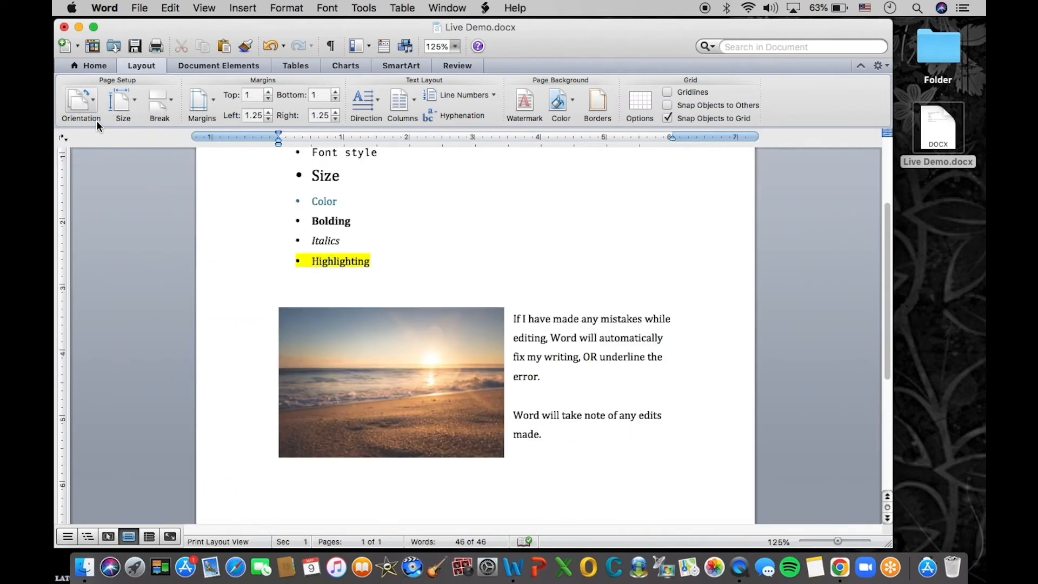
Step: Insert a page break after the existing content, and write 'Additional page to write on...' on the new page
click(171, 103)
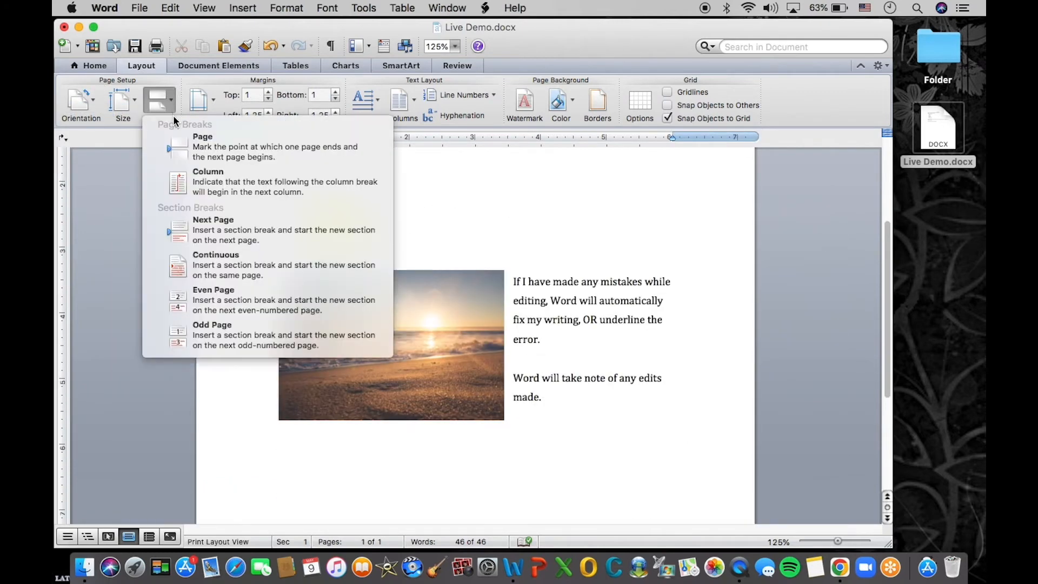
click(175, 153)
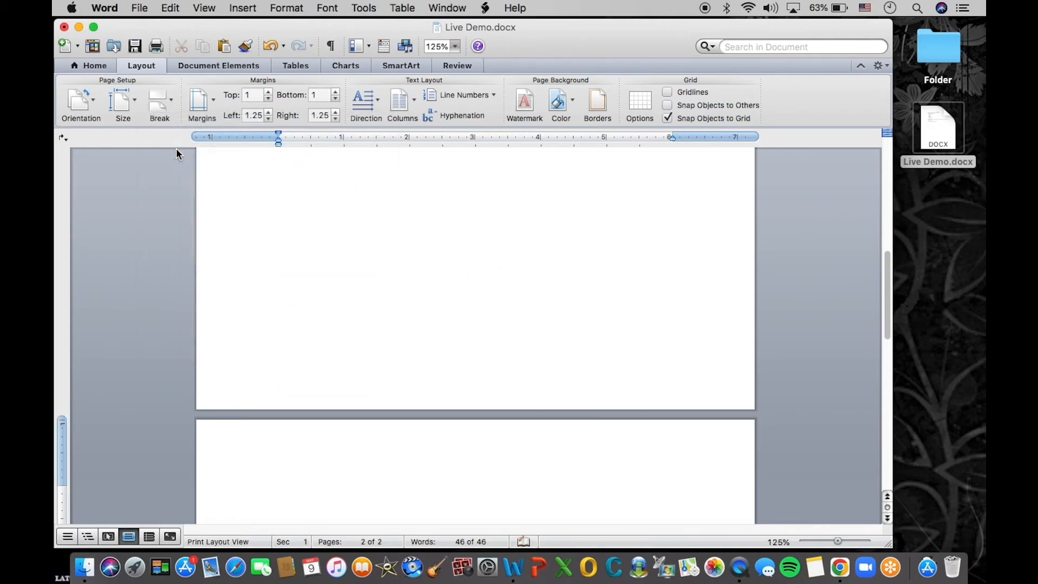
scroll(316, 389, down, 2)
scroll(315, 389, down, 2)
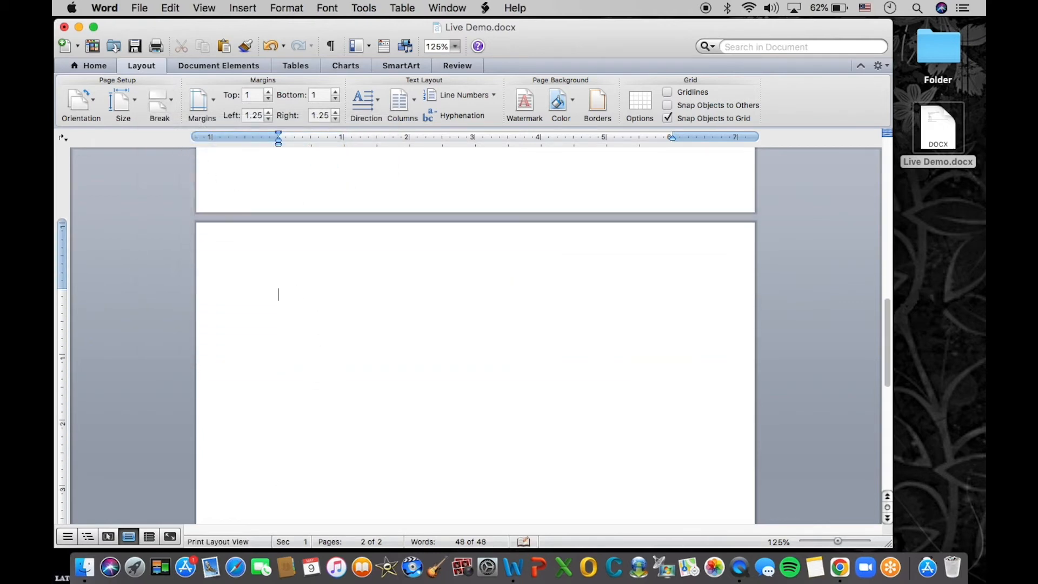
text(Additional page to write on...)
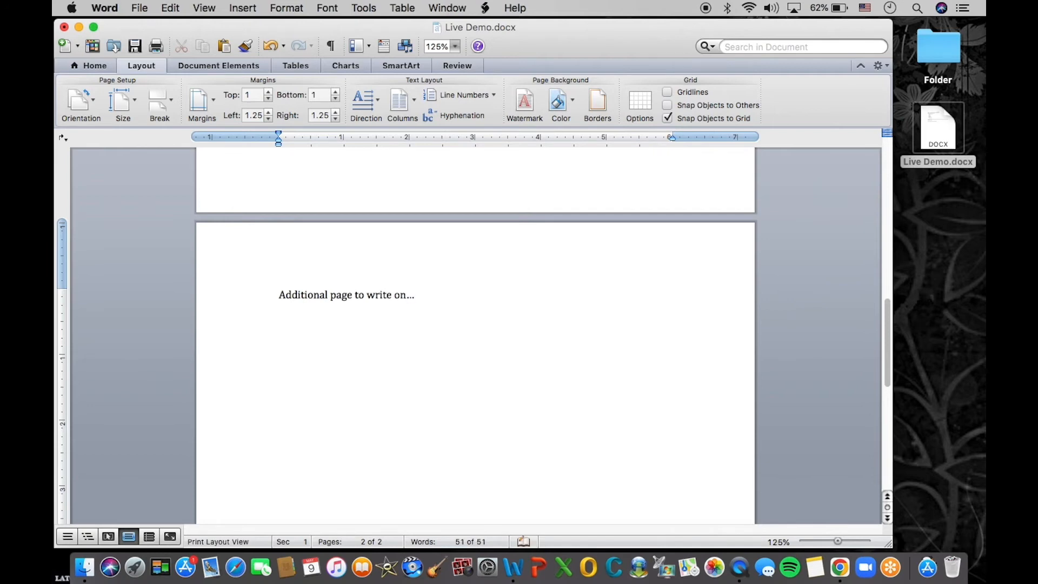
Step: Start a picture watermark for the document using the gazebo picture ****.jpg from Folder
scroll(393, 267, up, 1)
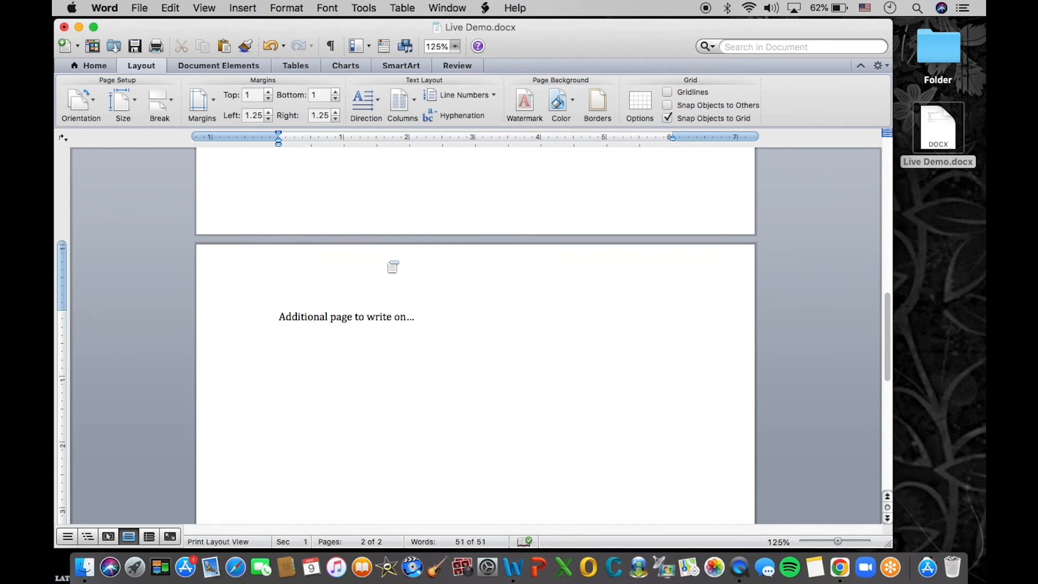
scroll(393, 266, up, 10)
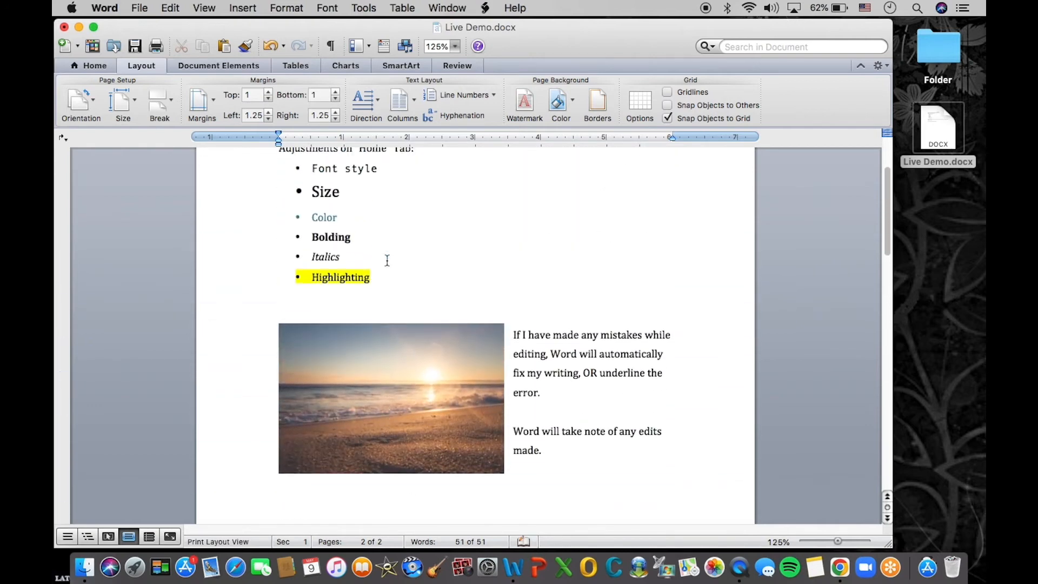
scroll(387, 260, up, 3)
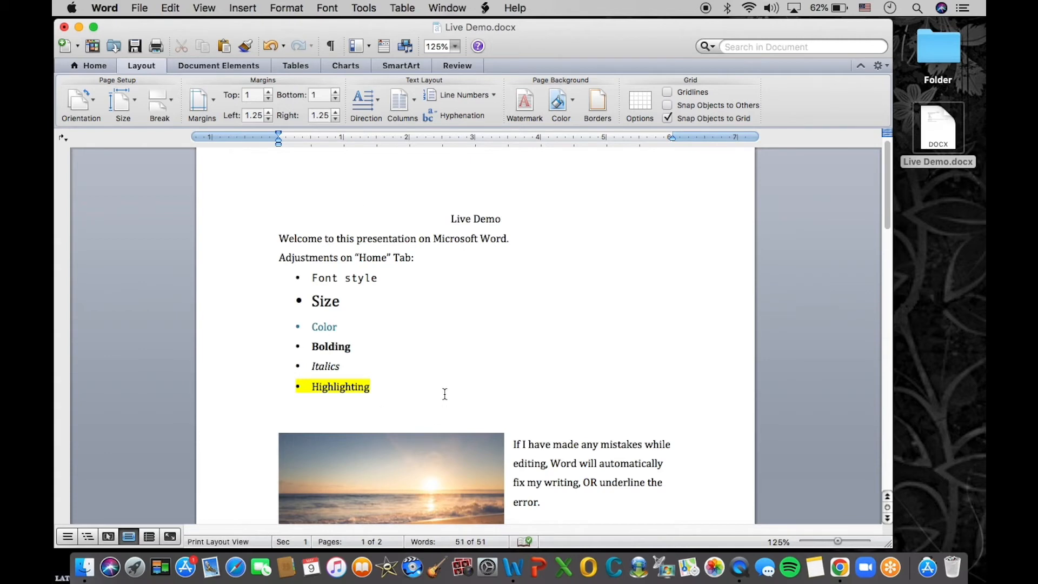
click(525, 106)
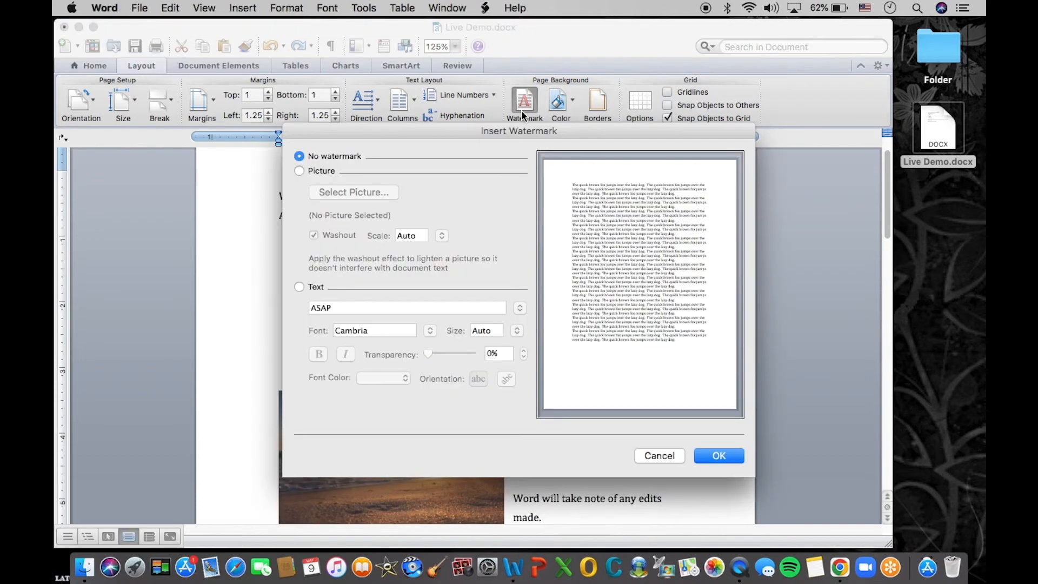
click(320, 172)
click(335, 193)
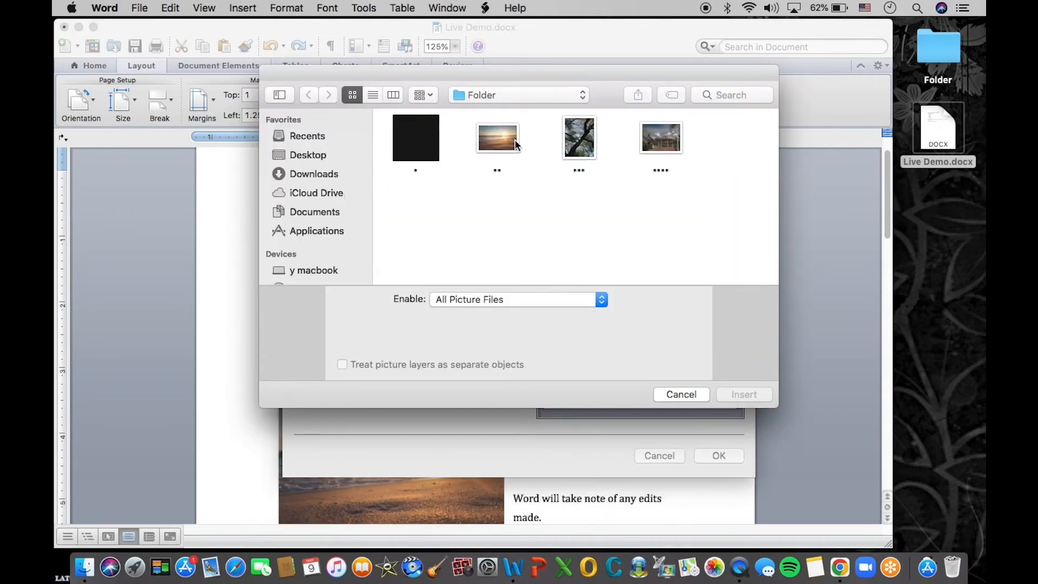
click(656, 142)
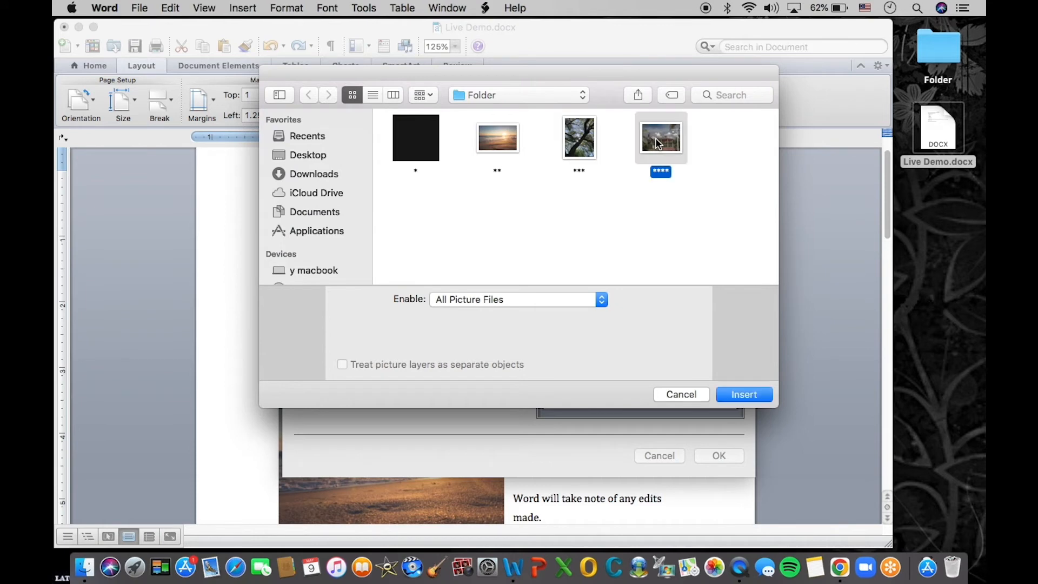
click(742, 395)
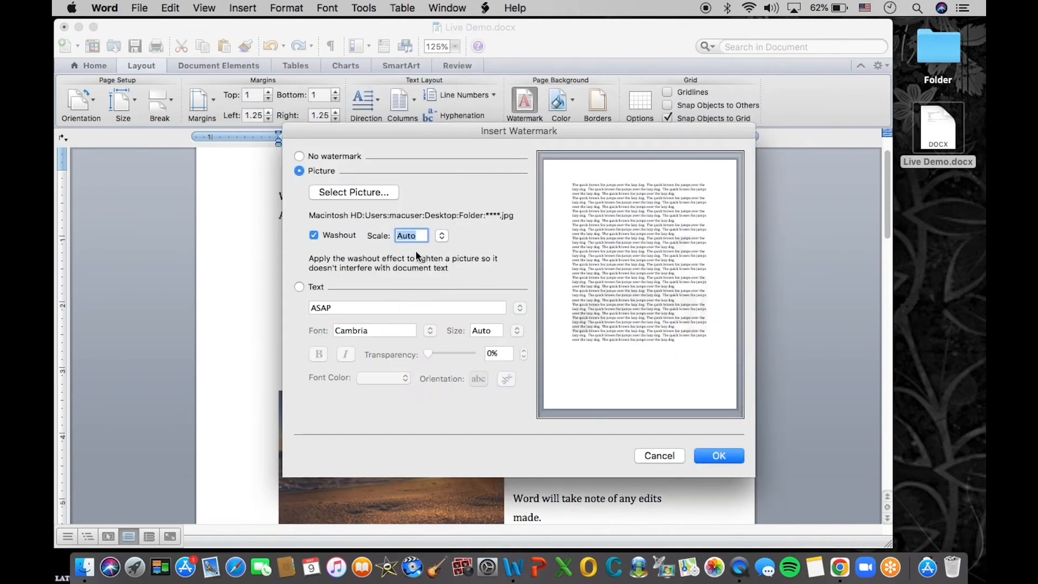
Step: Try the watermark picture at 500% and 150% scale, set the scale to 100% with washout, and apply the watermark
click(442, 235)
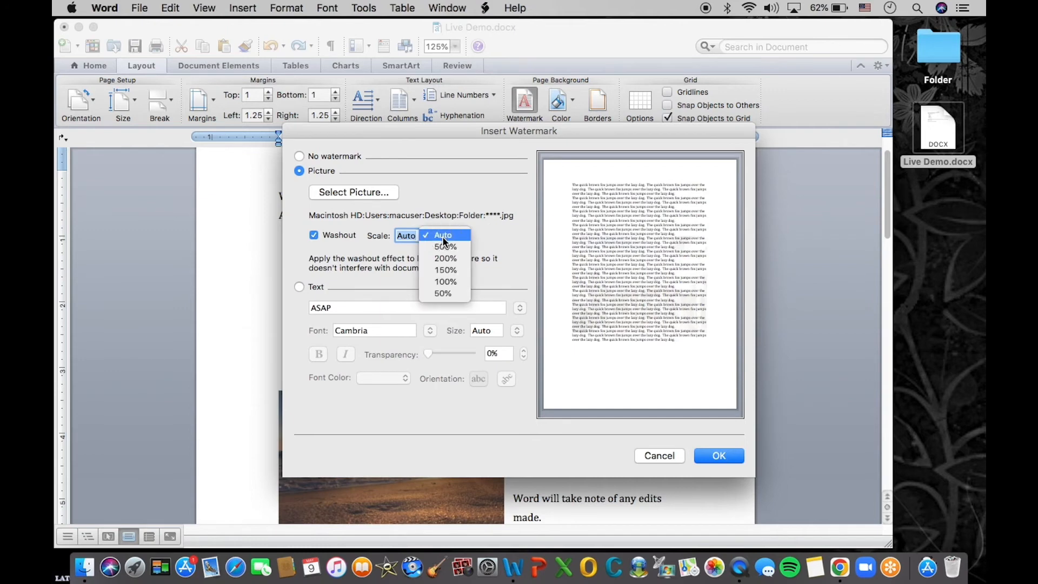
click(444, 247)
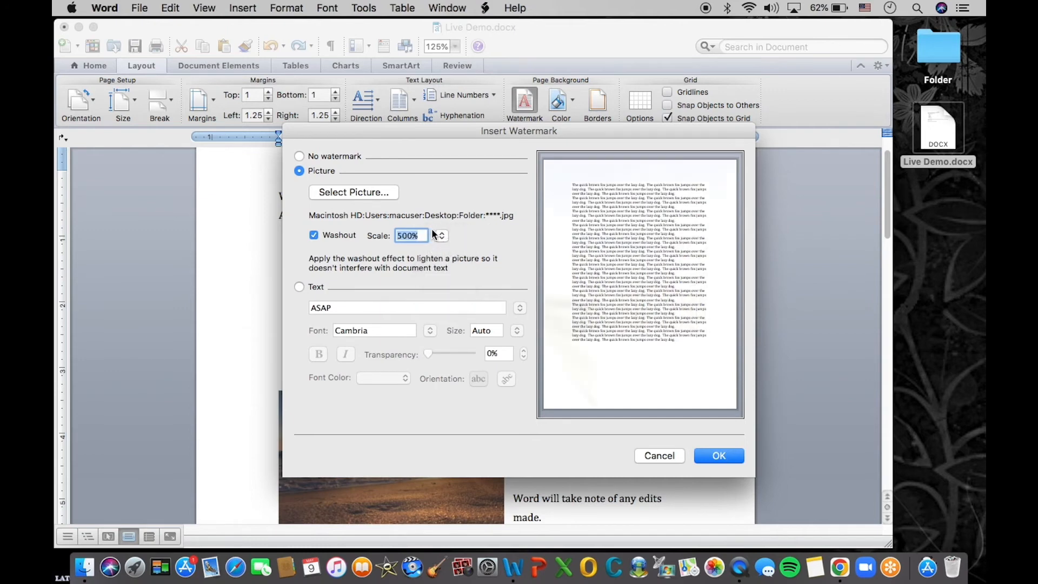
click(444, 237)
click(446, 260)
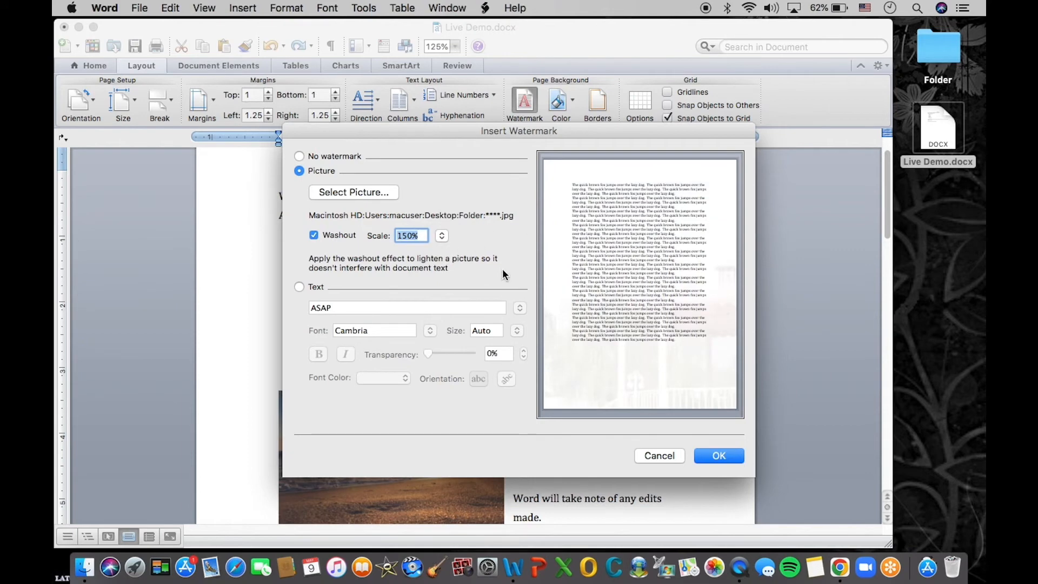
click(441, 235)
click(449, 252)
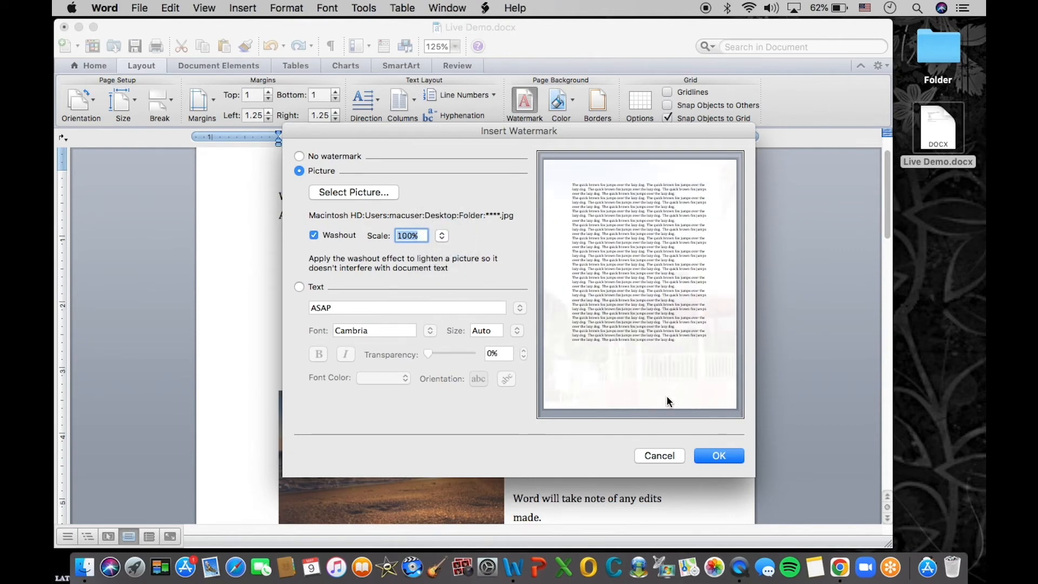
click(711, 455)
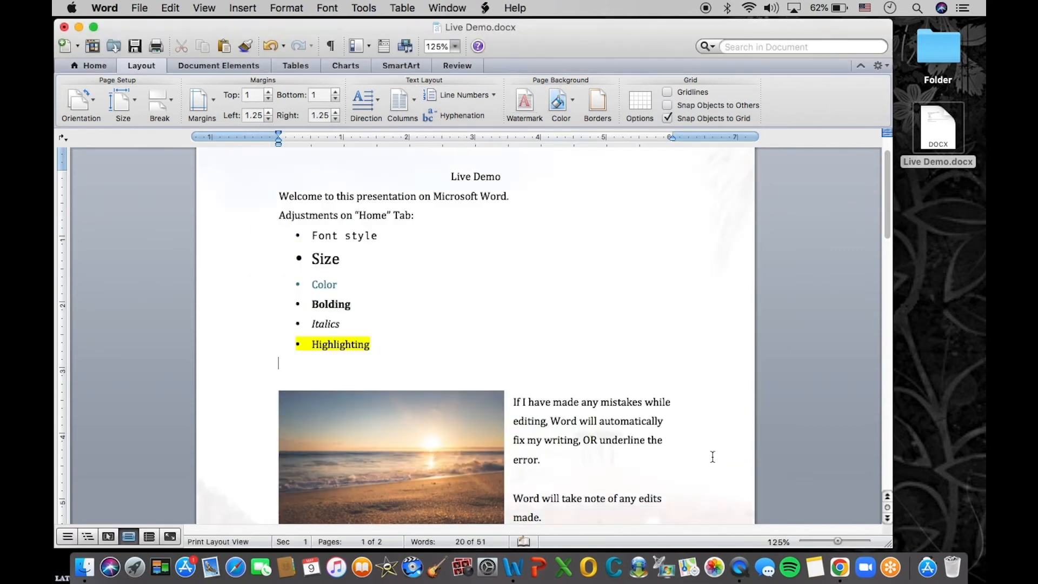
Step: Look through both pages to examine how the gazebo watermark appears behind the text and the beach picture
scroll(712, 456, down, 2)
scroll(712, 457, down, 8)
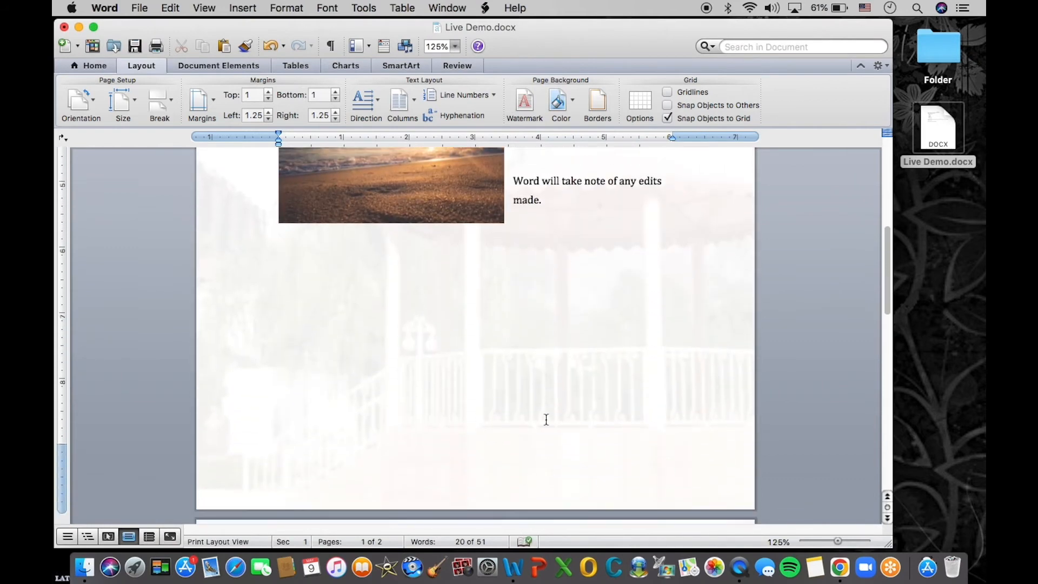
scroll(600, 366, up, 10)
scroll(600, 366, down, 15)
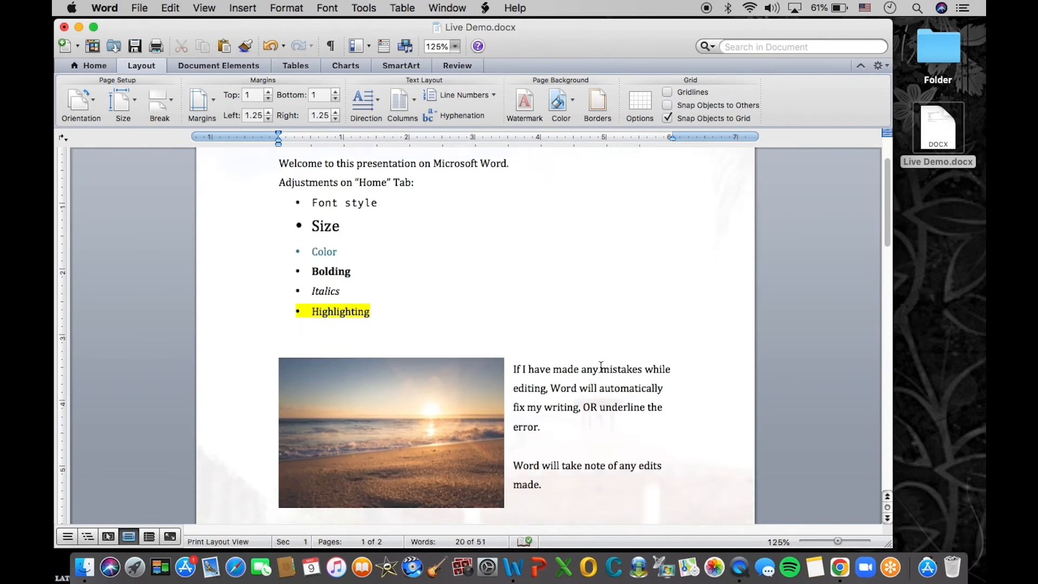
scroll(601, 367, down, 4)
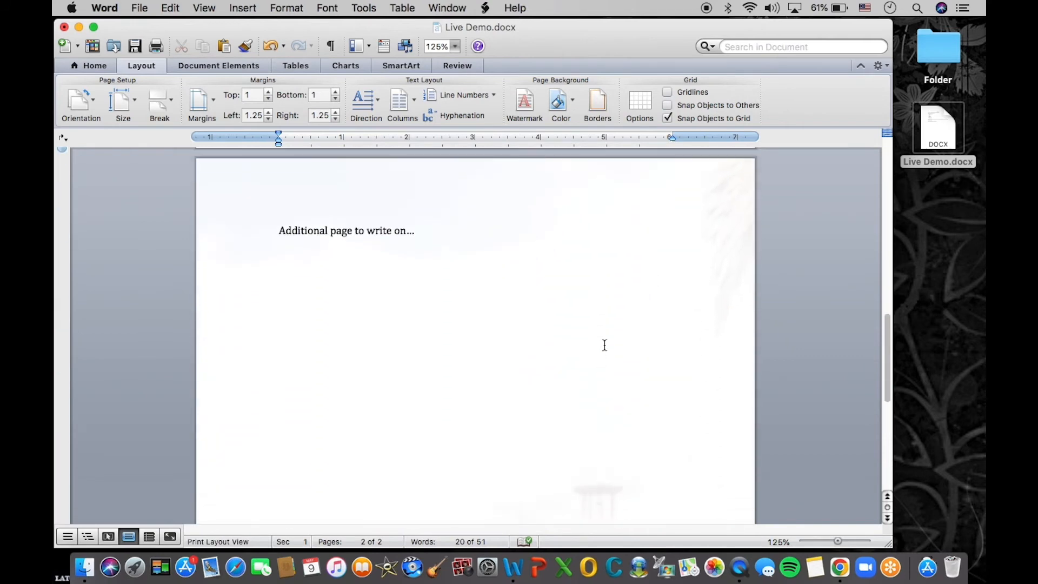
scroll(551, 360, down, 8)
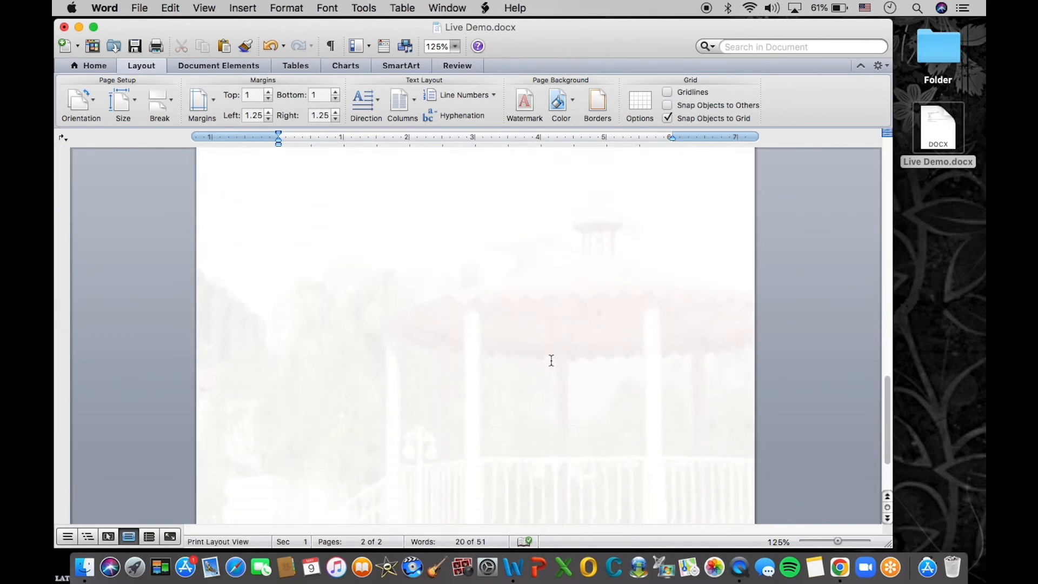
scroll(552, 360, up, 8)
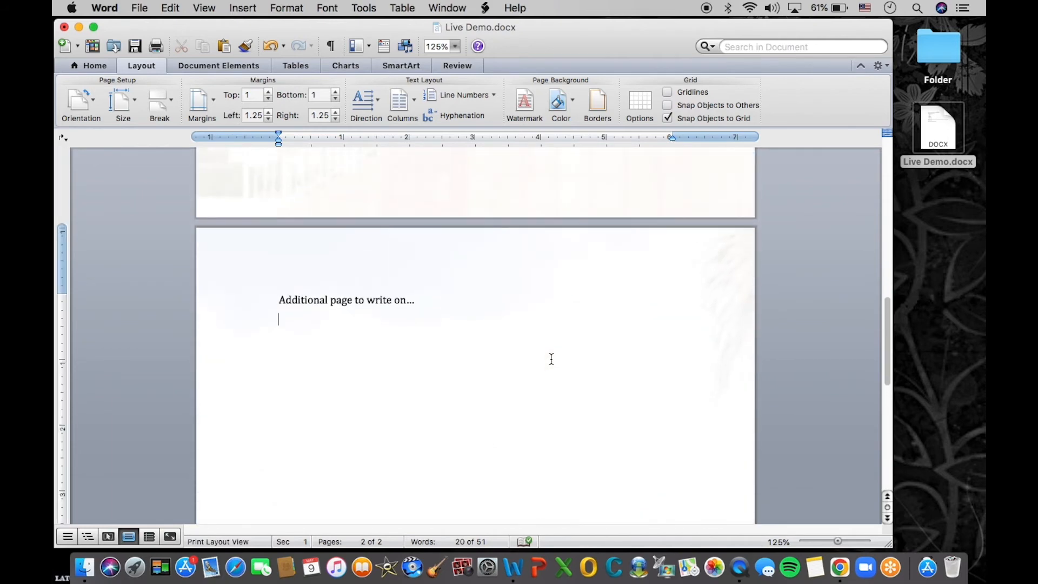
scroll(551, 360, up, 3)
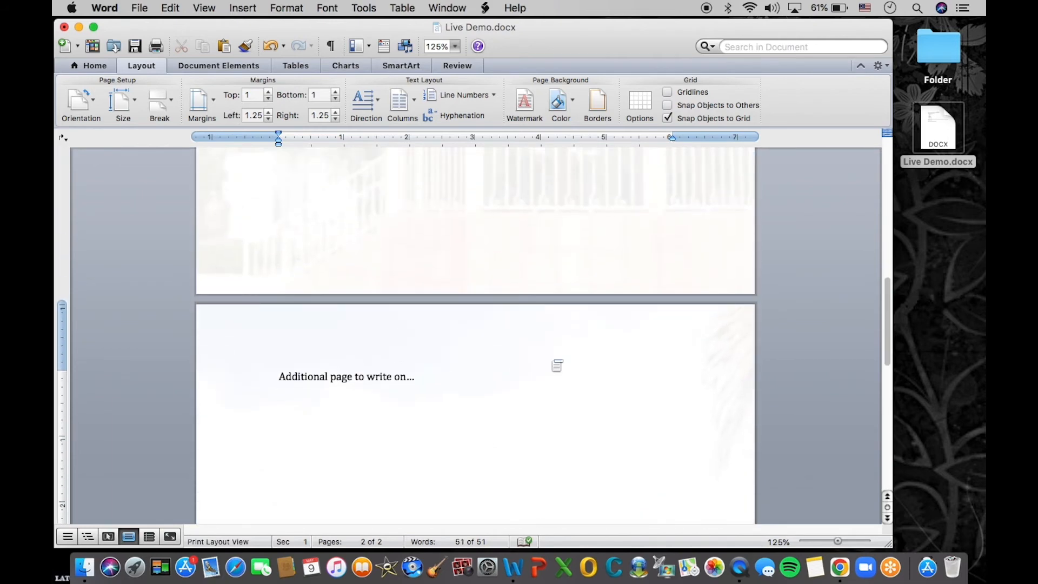
scroll(551, 361, up, 15)
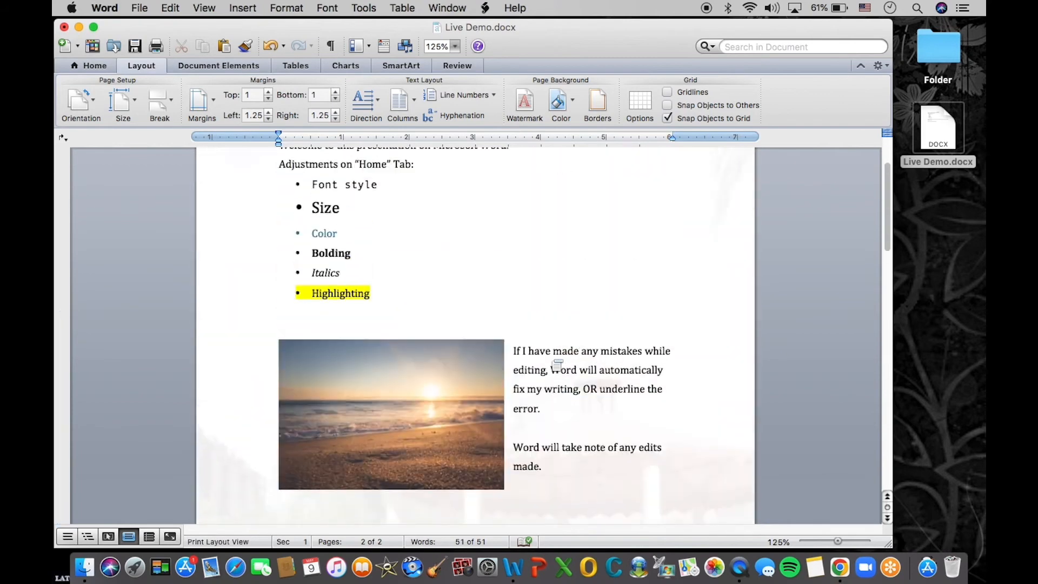
Step: Insert the built-in Cover Page 17 at the start of the document and select its title placeholder
click(257, 65)
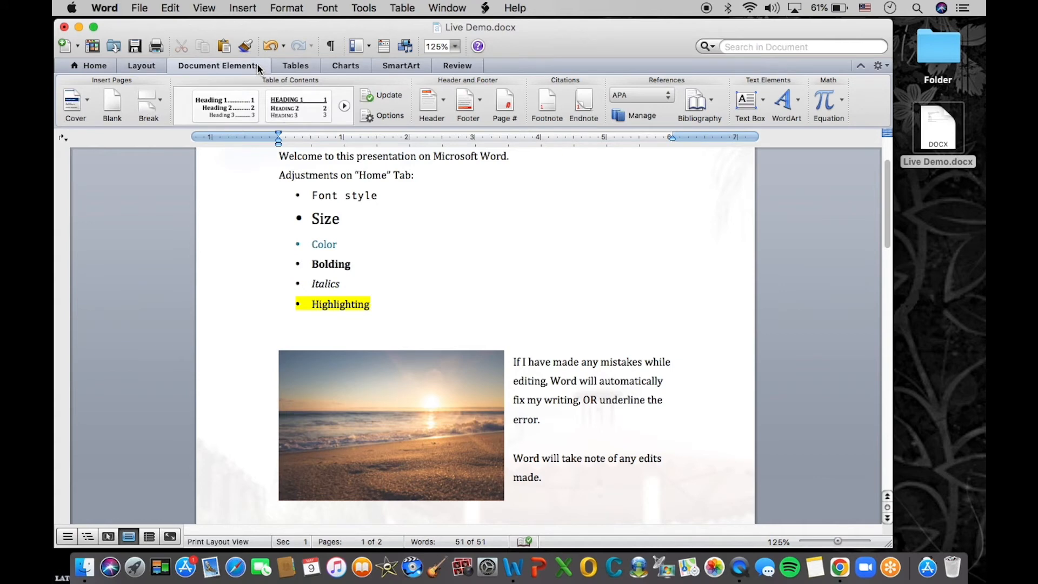
click(88, 103)
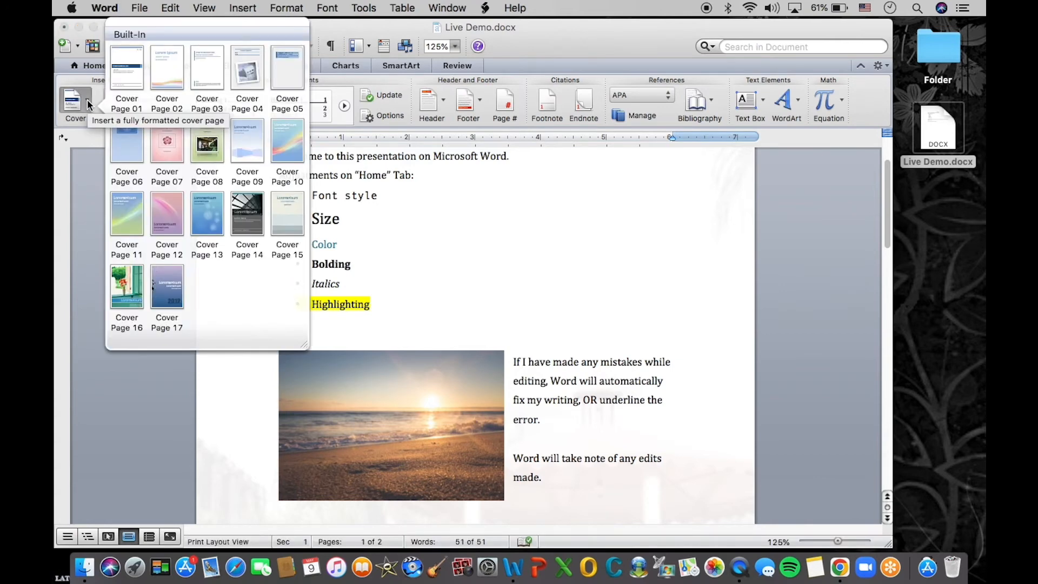
click(180, 300)
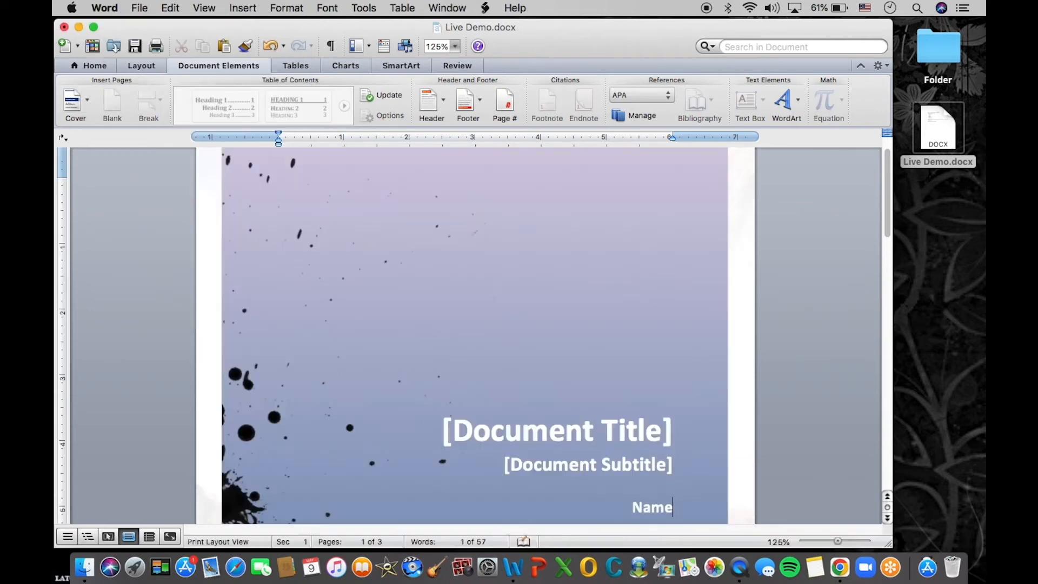
click(409, 435)
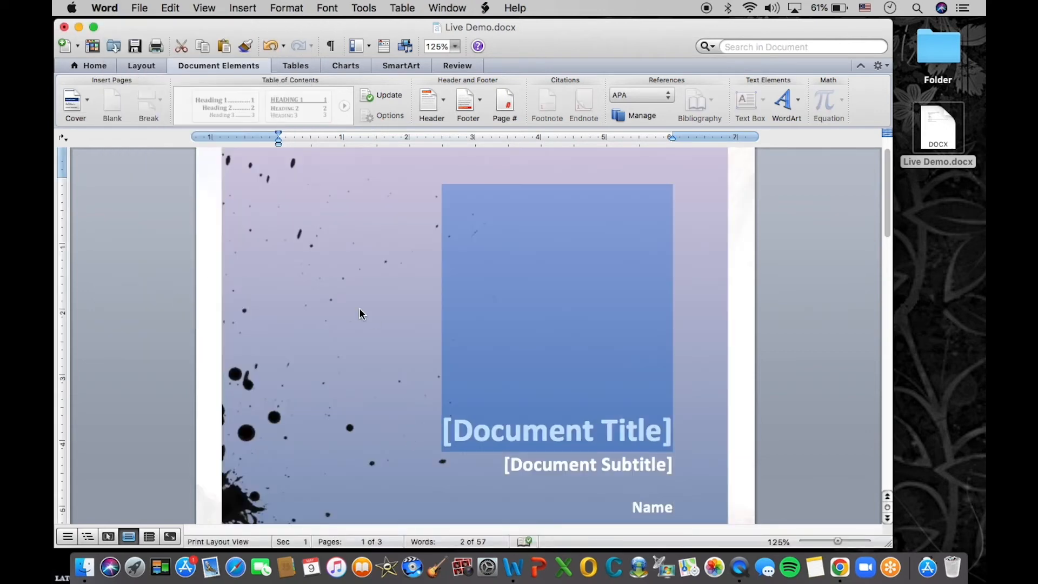
scroll(222, 224, up, 2)
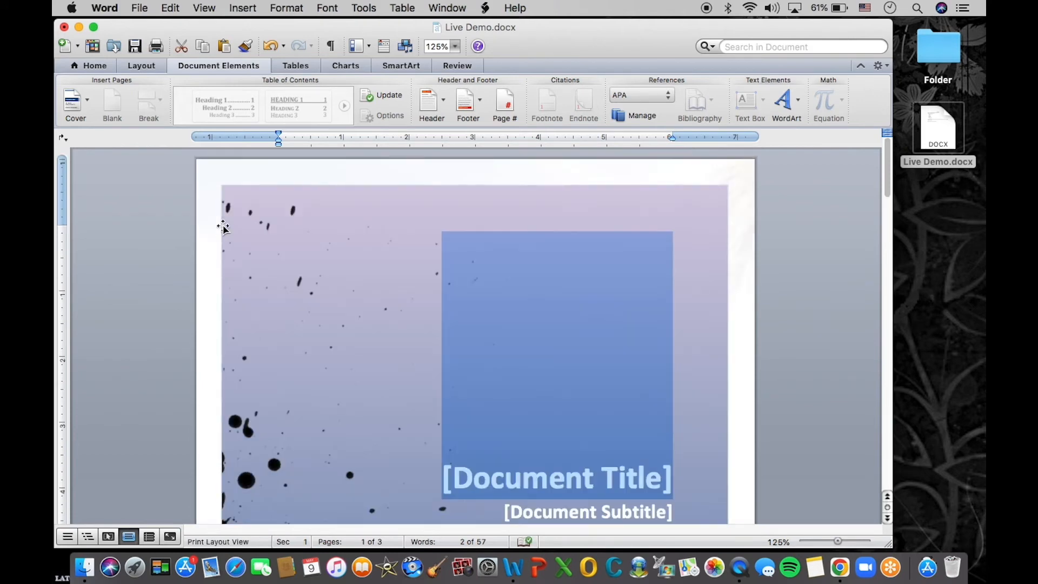
scroll(223, 227, down, 5)
scroll(223, 227, down, 15)
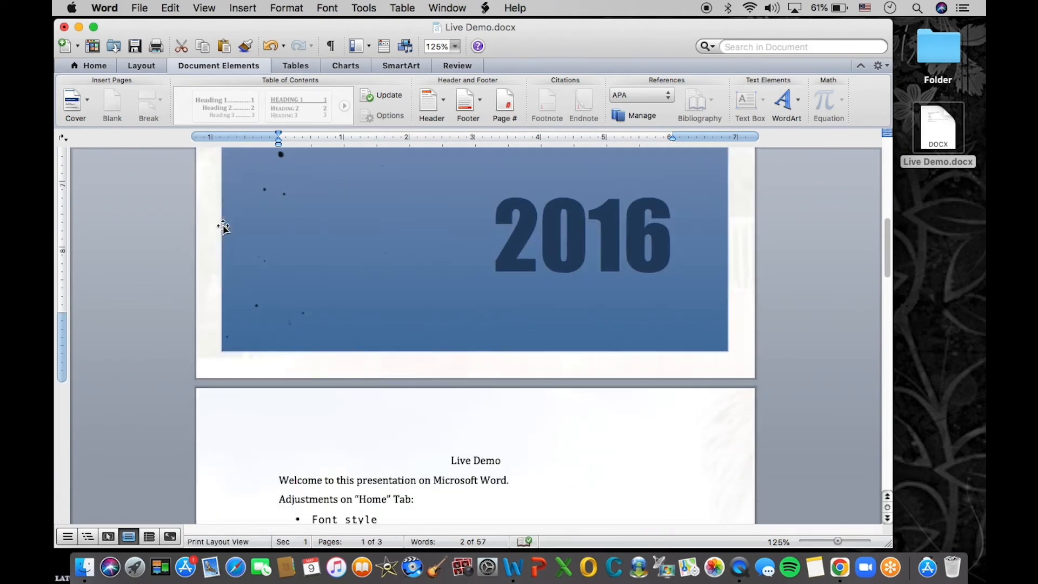
scroll(224, 227, down, 3)
scroll(236, 298, down, 12)
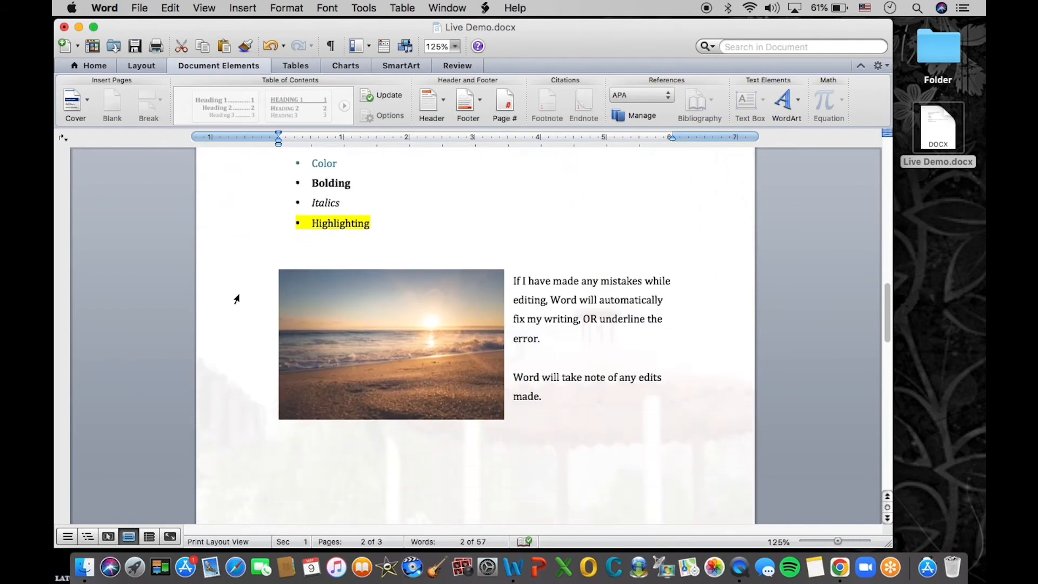
Step: View the available types of page breaks and section breaks
scroll(384, 309, up, 10)
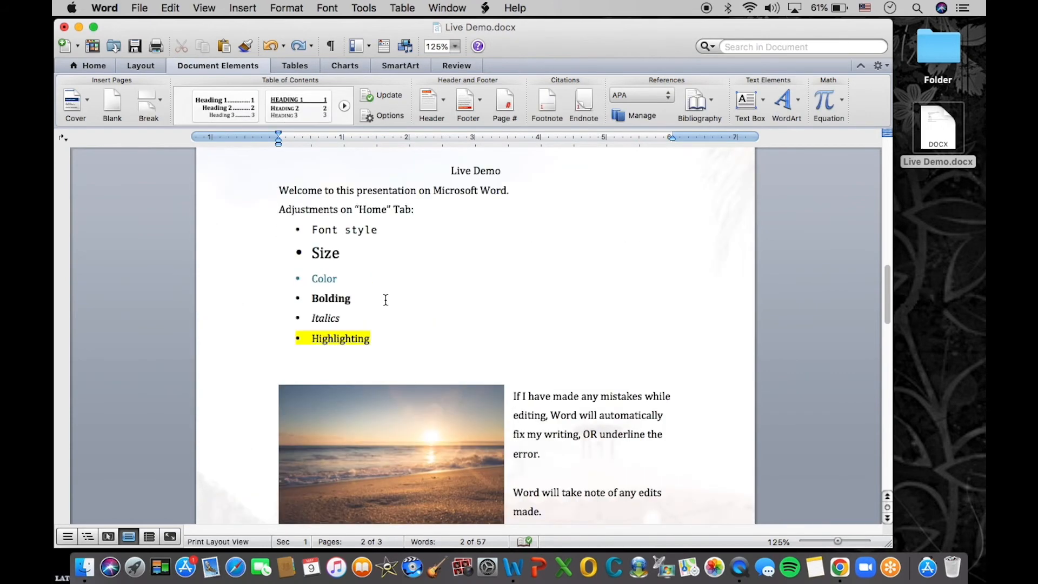
click(160, 108)
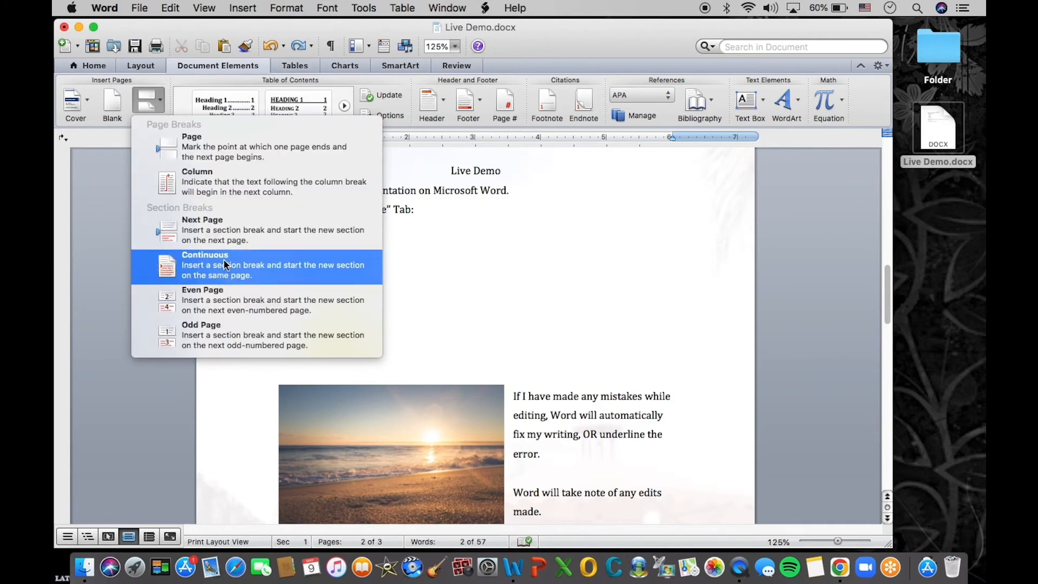
click(400, 253)
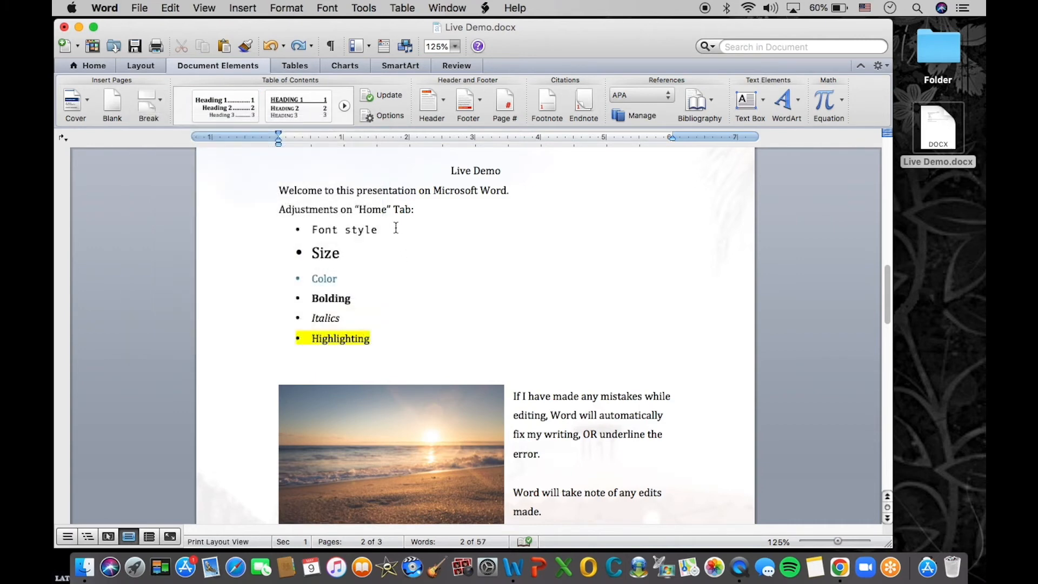
Step: Add the line "Table [Example]:" below the beach picture on the second page
click(299, 67)
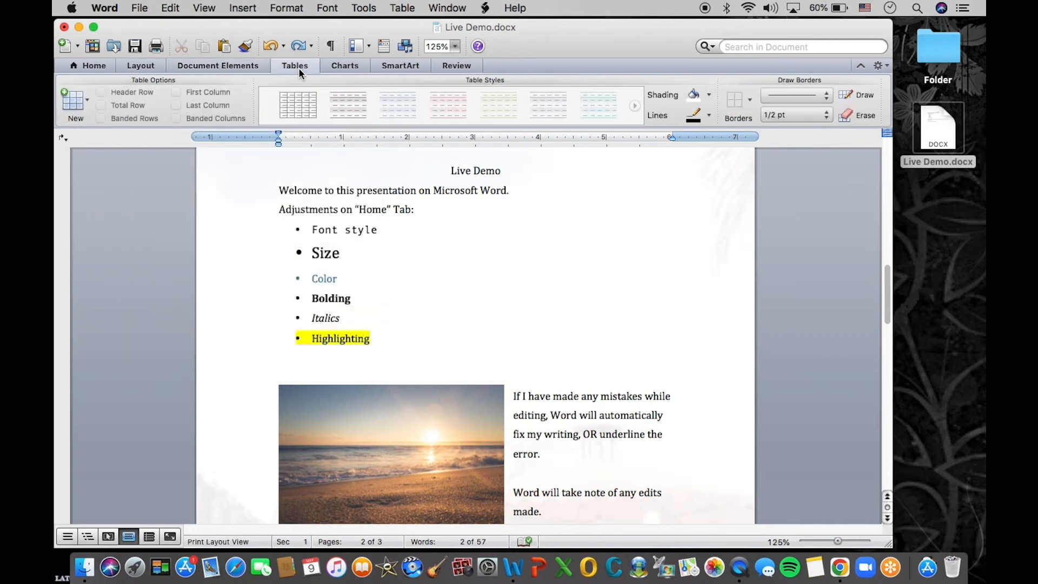
click(324, 340)
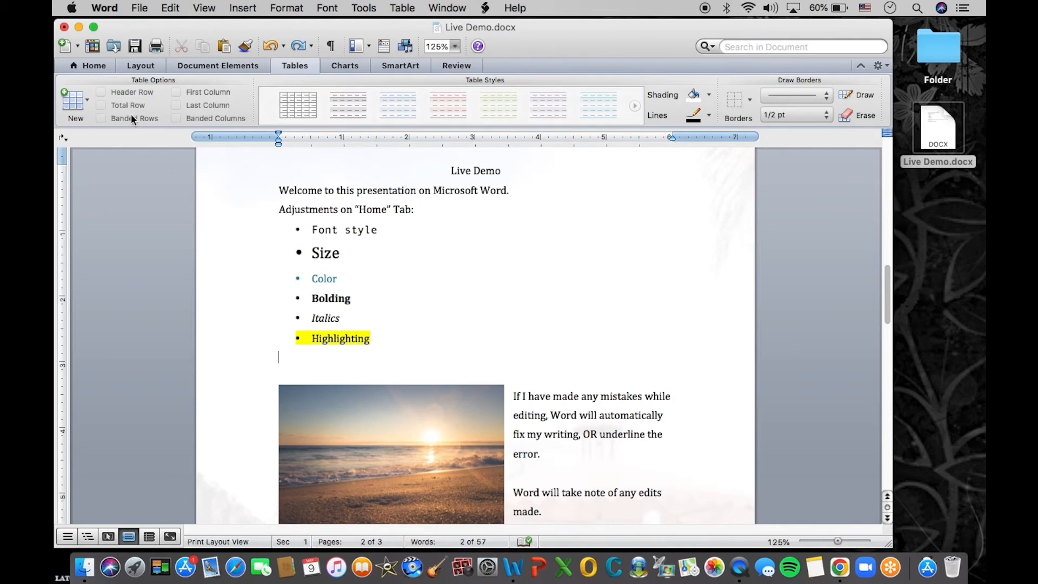
scroll(394, 322, down, 8)
click(541, 302)
text(Table [Example]:)
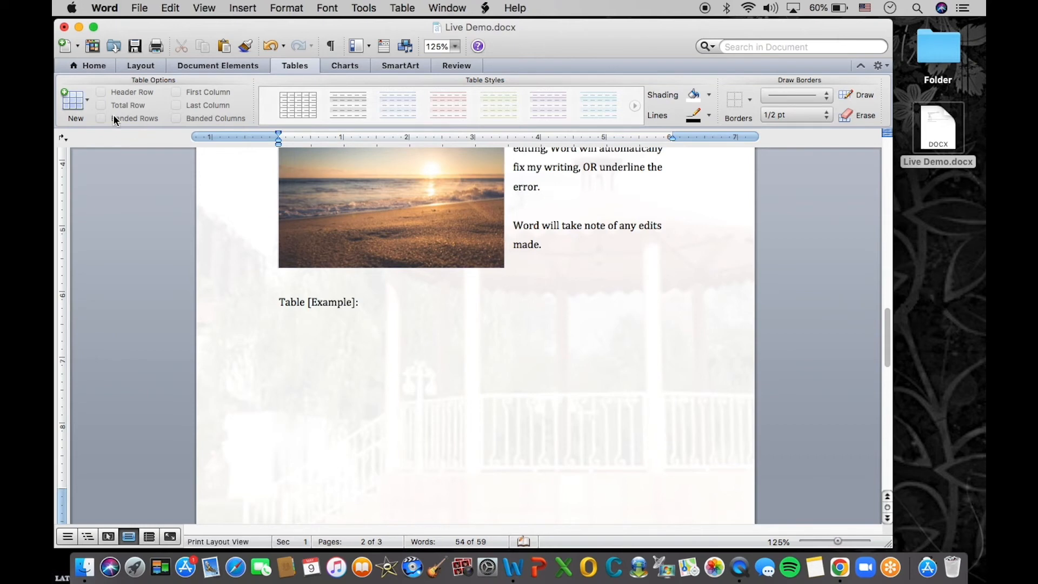
Step: Insert a table with three columns and two rows, and enter the headings Date, Time and Event
click(88, 102)
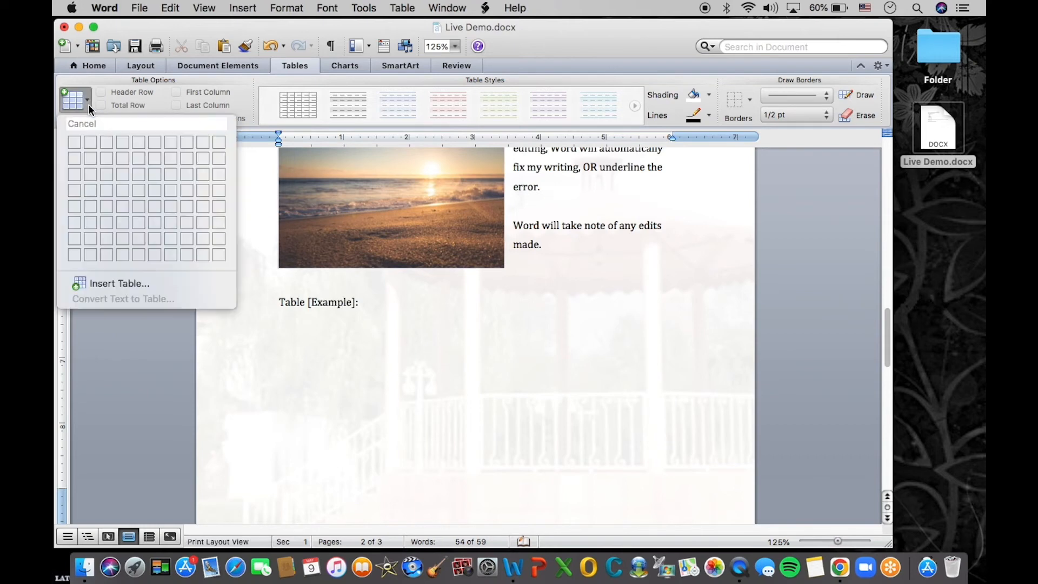
click(108, 155)
text(Date)
key(Tab)
text(Time)
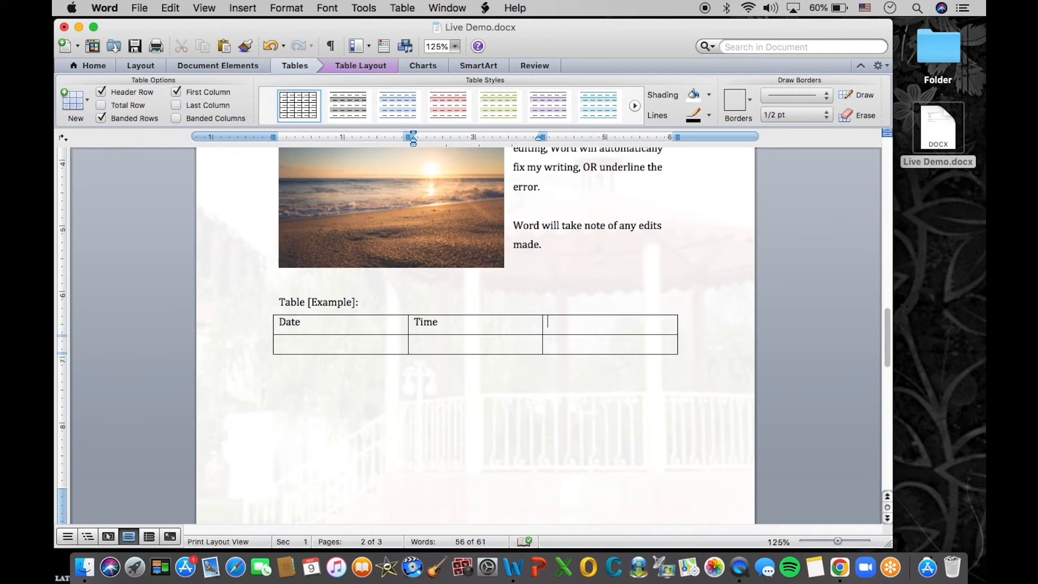
key(Tab)
text(Event)
Step: Enter May 9 in the cell under Date and show the layout options for the table
click(333, 351)
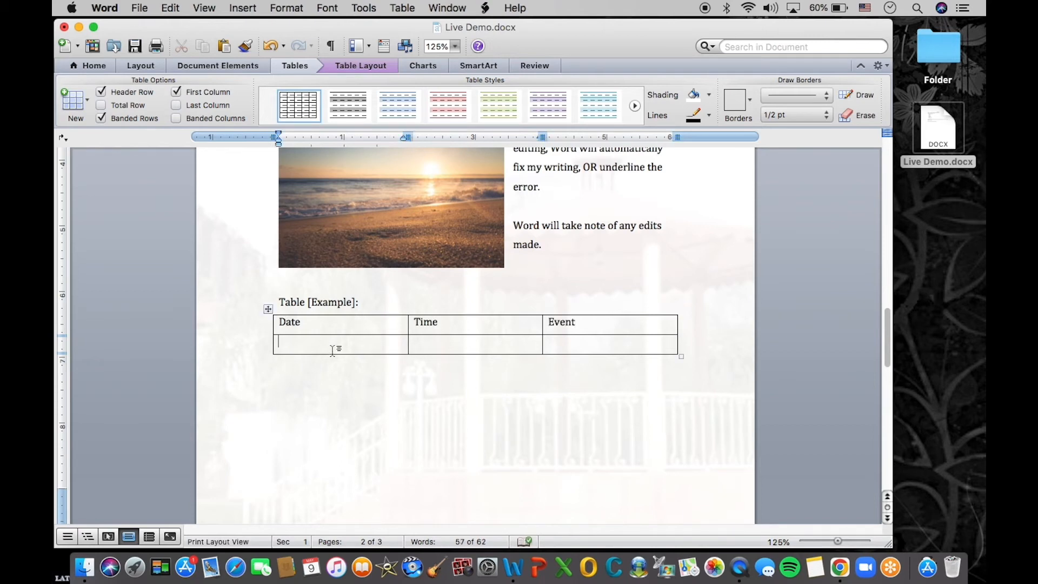
text(May 9)
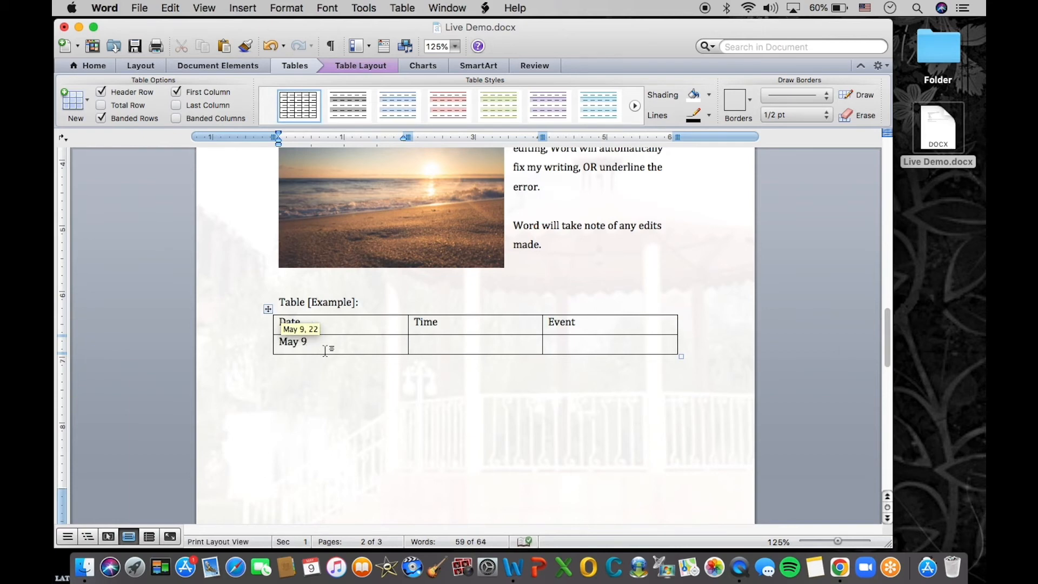
key(Tab)
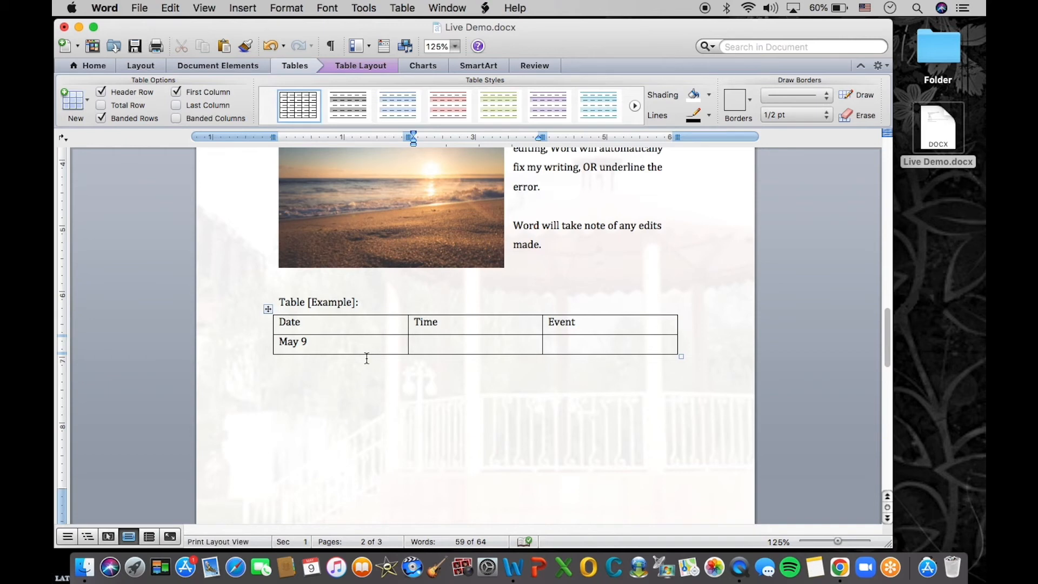
click(371, 65)
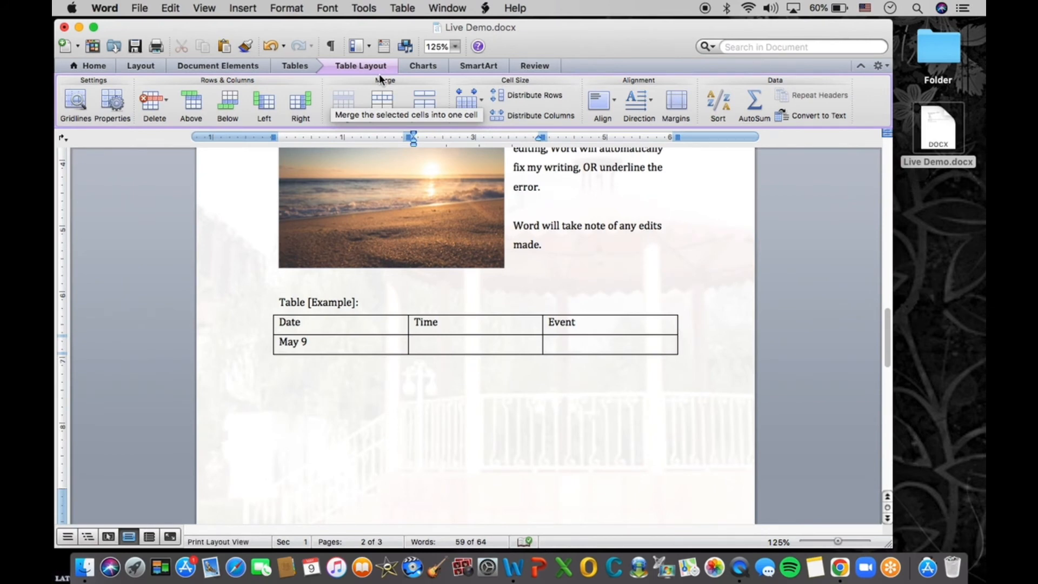
Step: Insert a 2-D clustered column chart below the table and dismiss the Excel welcome window
click(409, 65)
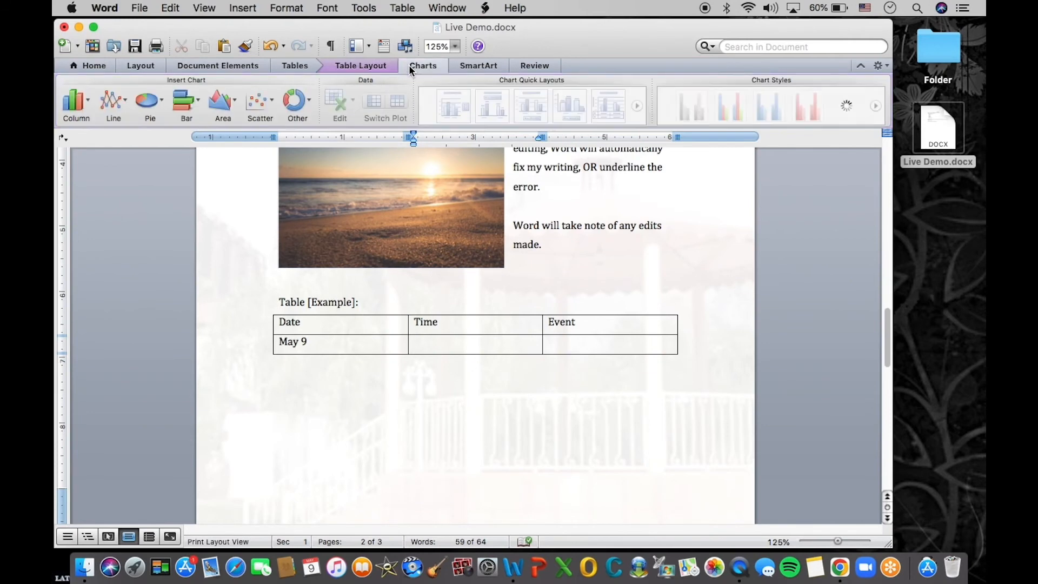
click(331, 378)
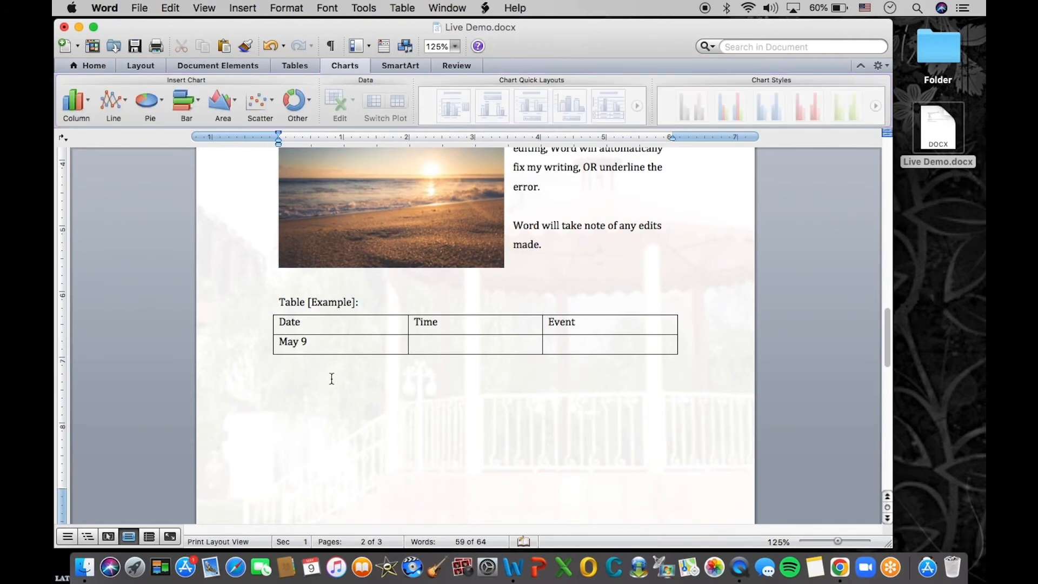
key(Return)
click(86, 112)
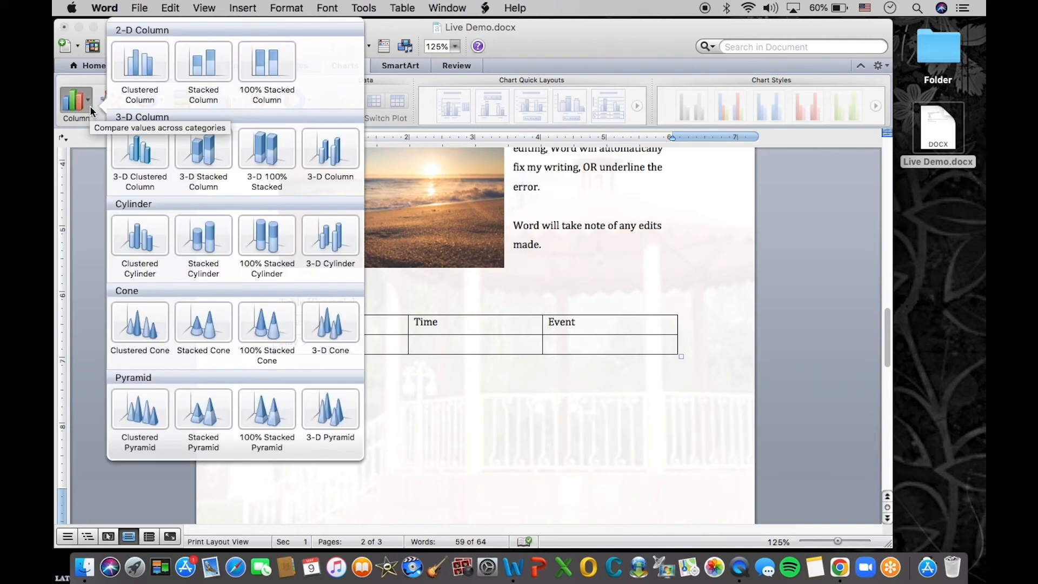
click(141, 72)
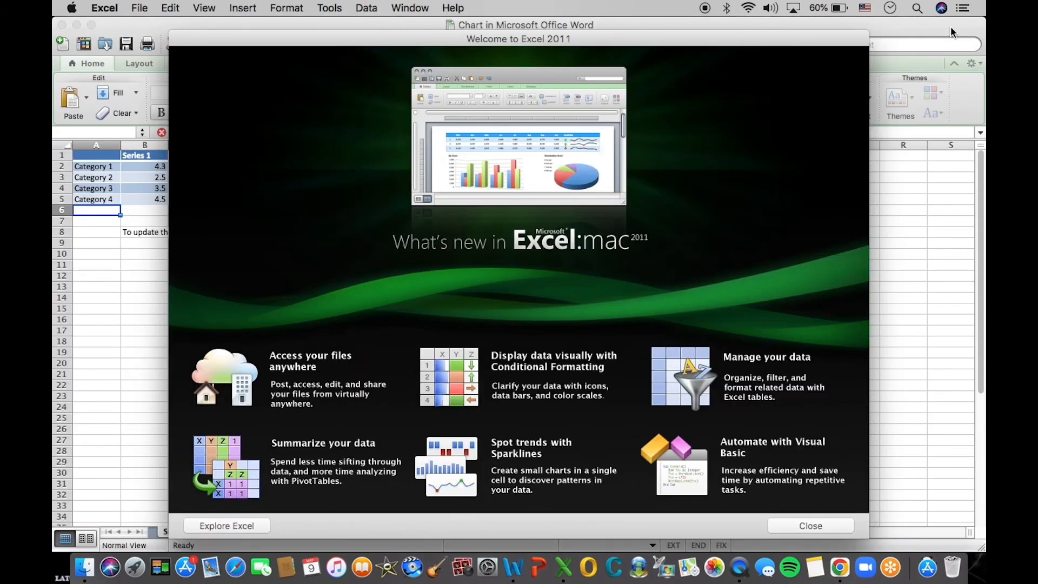
click(779, 527)
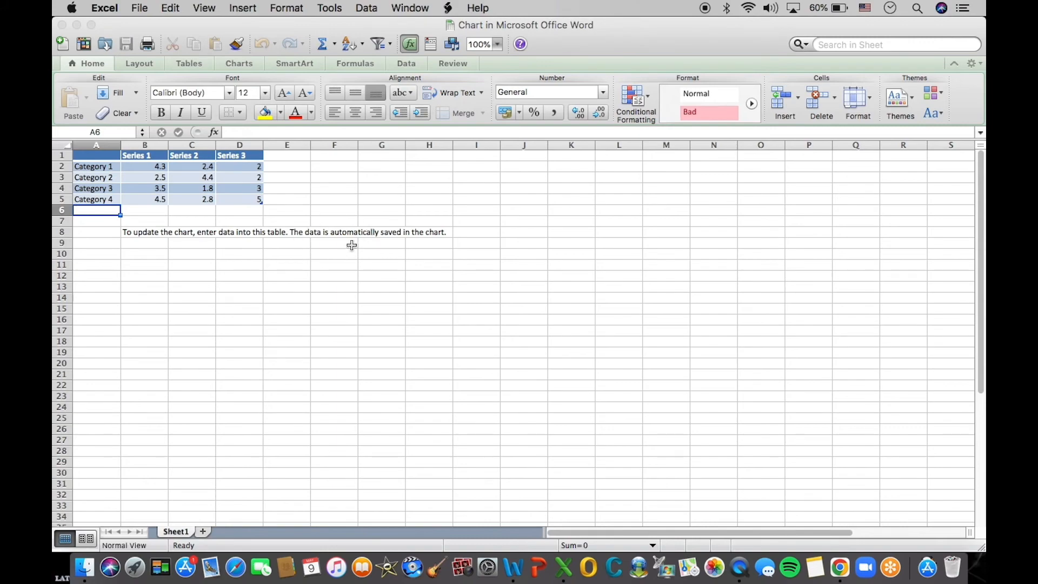
Step: Switch to Word to examine the inserted chart, and return to its data sheet in Excel
key(ctrl+Up)
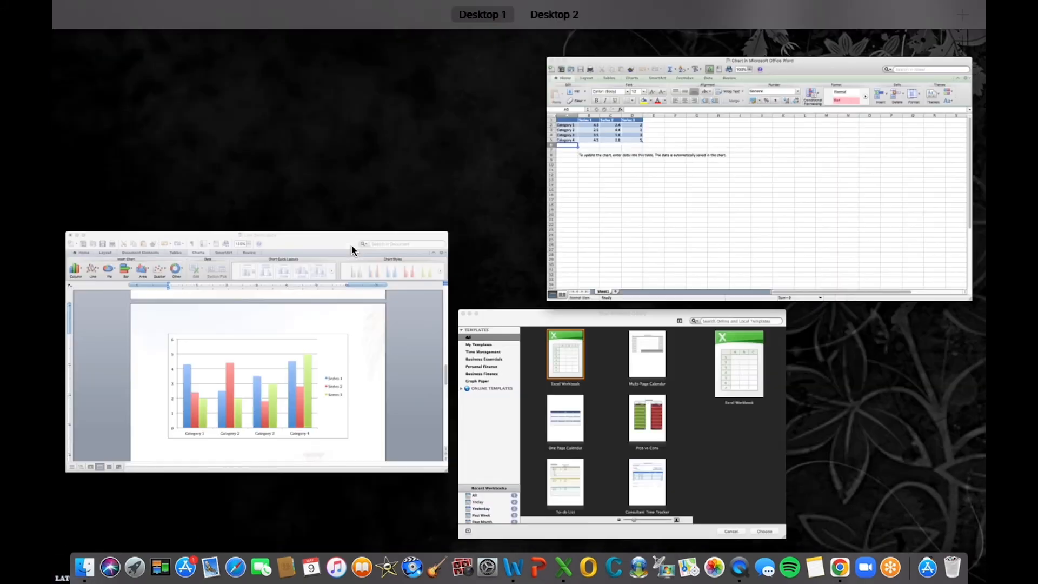
click(351, 244)
scroll(361, 341, down, 2)
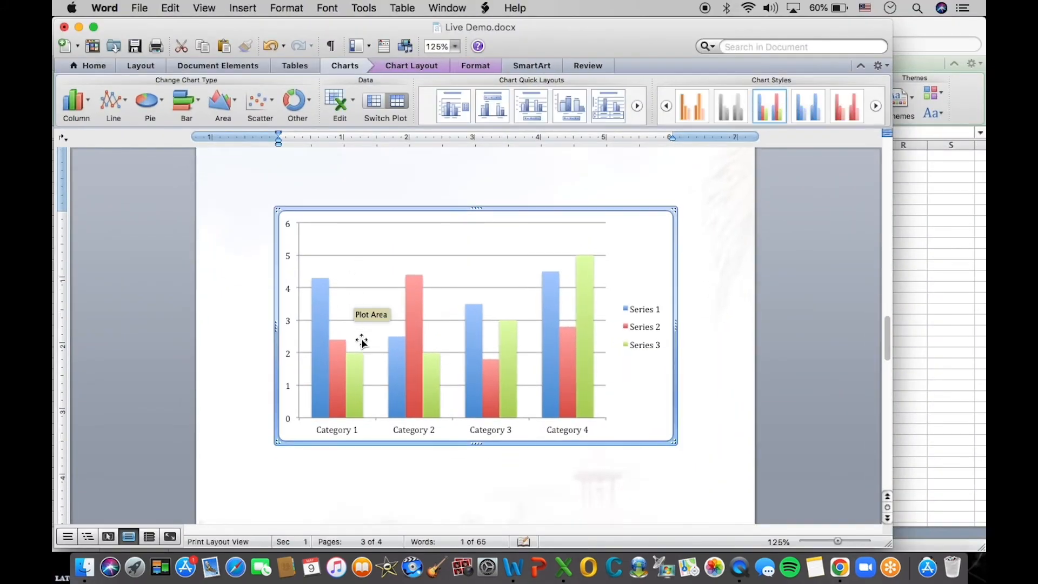
key(ctrl+Up)
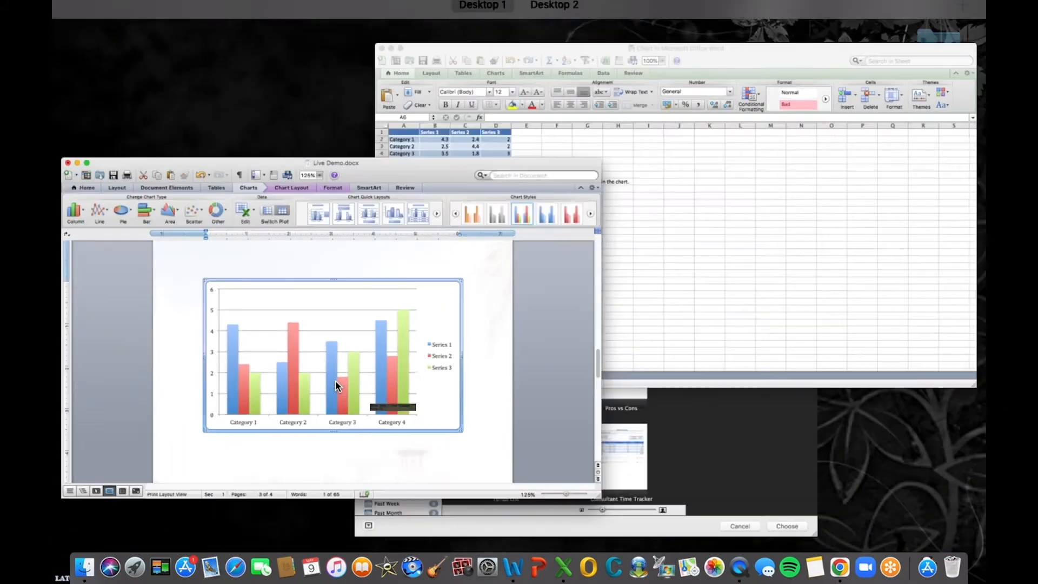
click(631, 220)
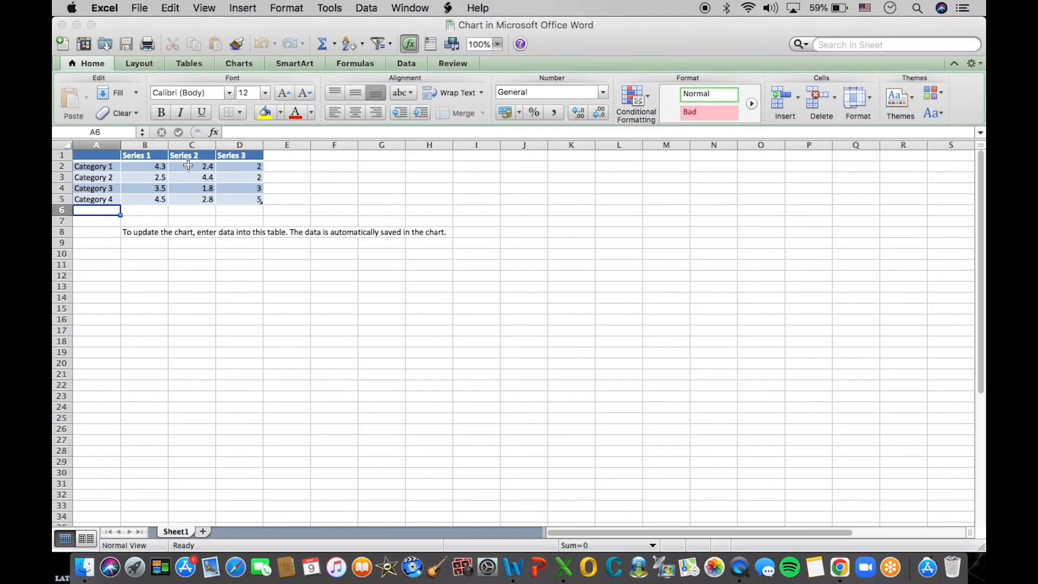
Step: Set the Category 1 values in the chart data to 5, 6 and 3 for Series 1, 2 and 3
click(145, 166)
text(5)
key(Tab)
text(6)
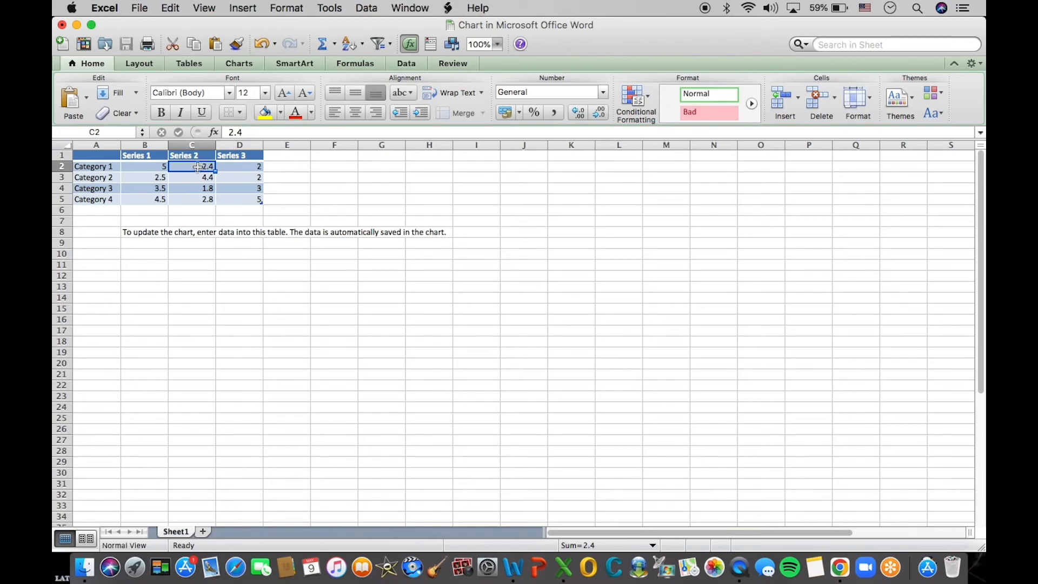
key(Tab)
text(3)
click(240, 224)
Step: Switch back to Word and check the Category 1 bars of the chart against the edited data
key(ctrl+Up)
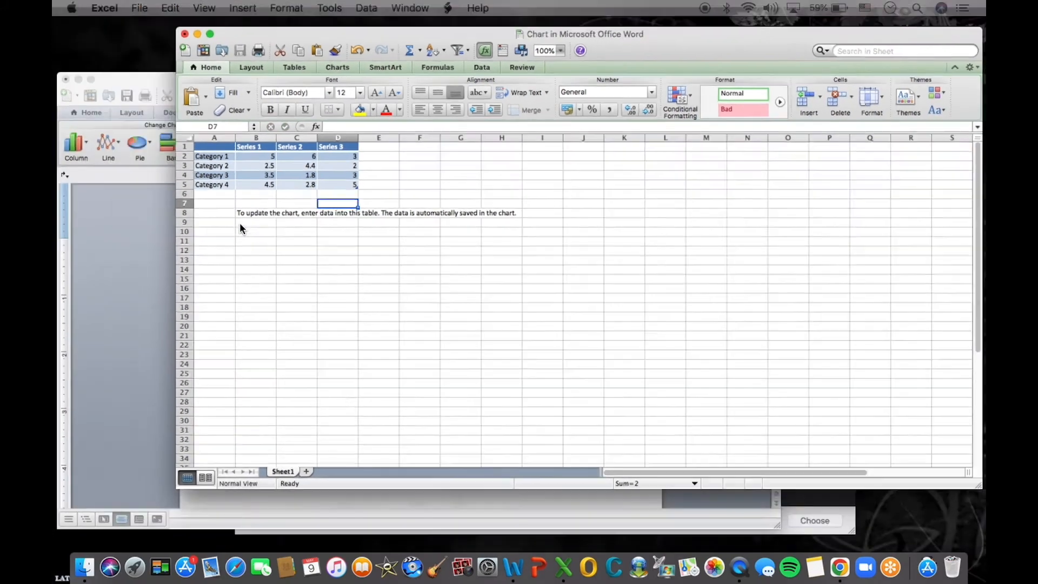
click(254, 338)
mouse_move(317, 329)
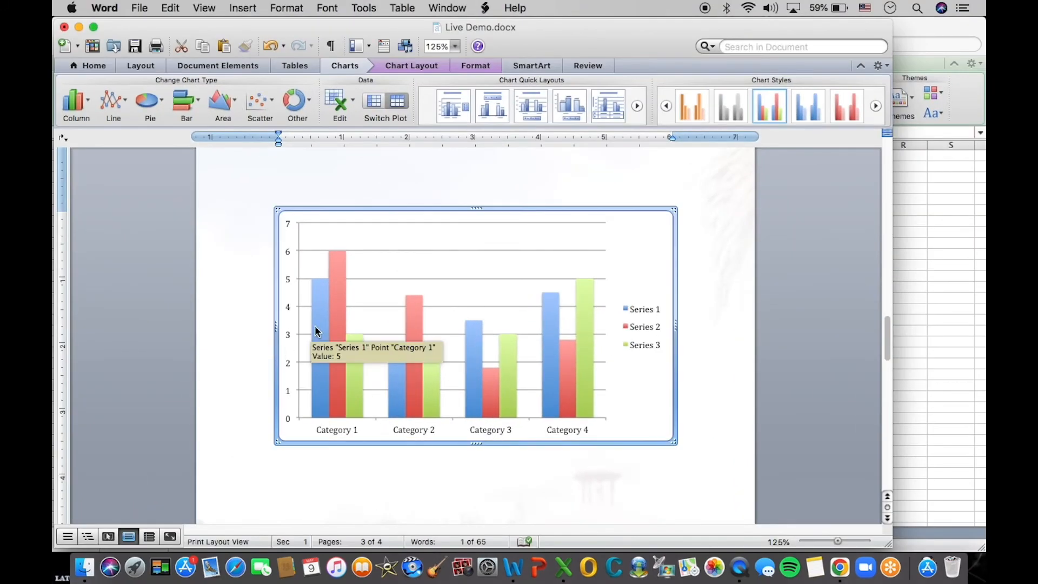
mouse_move(340, 402)
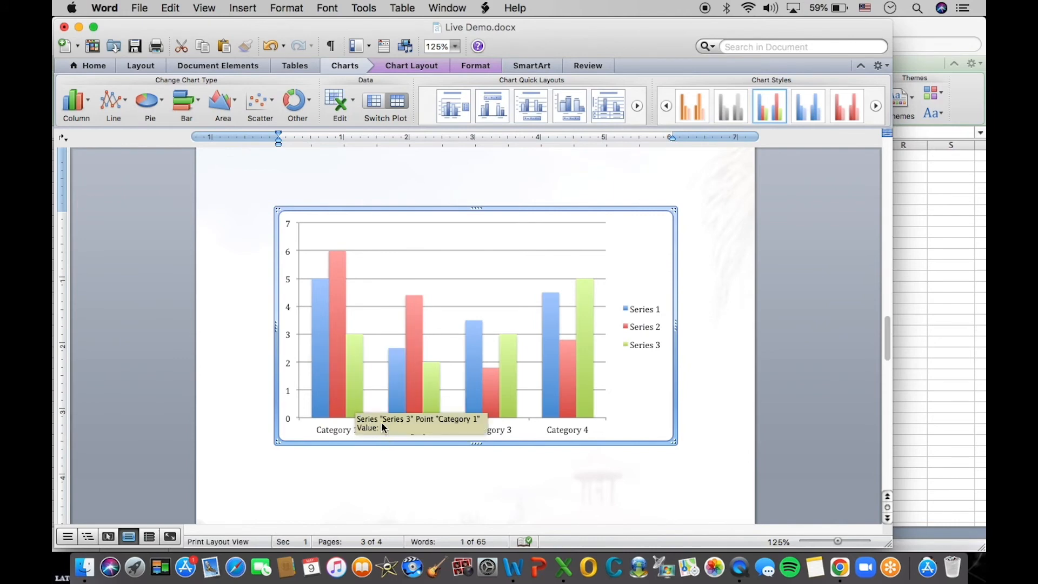
Step: Add the line "Information transferred." below the chart, and close the chart's data workbook in Excel
click(383, 478)
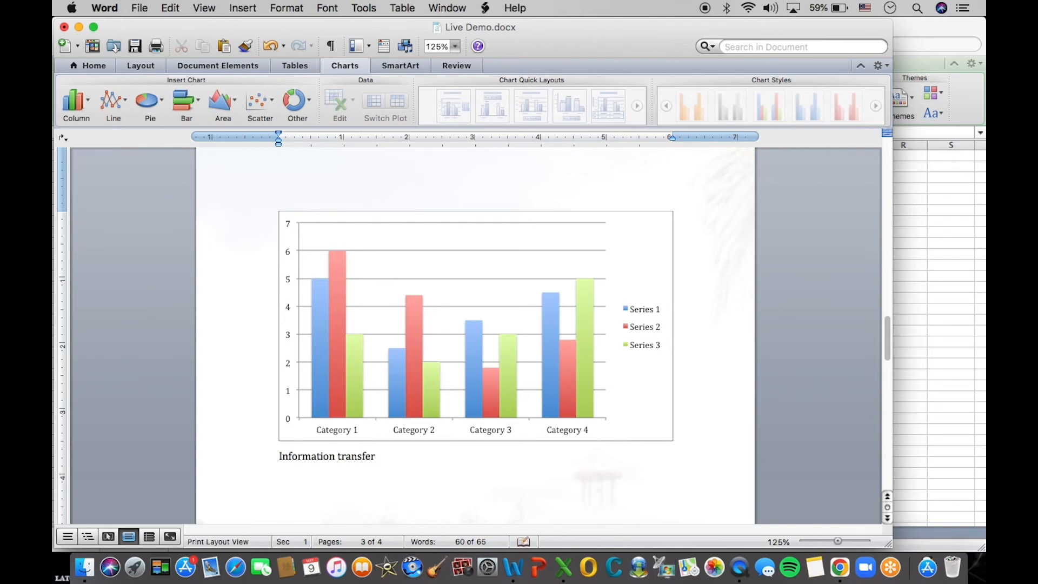
text(.)
click(943, 214)
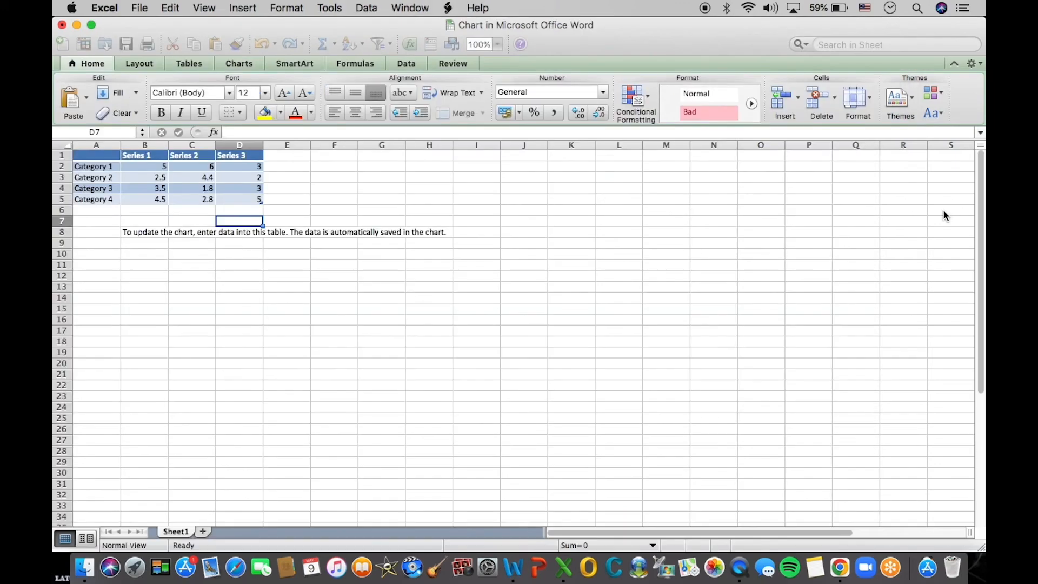
click(62, 25)
click(420, 465)
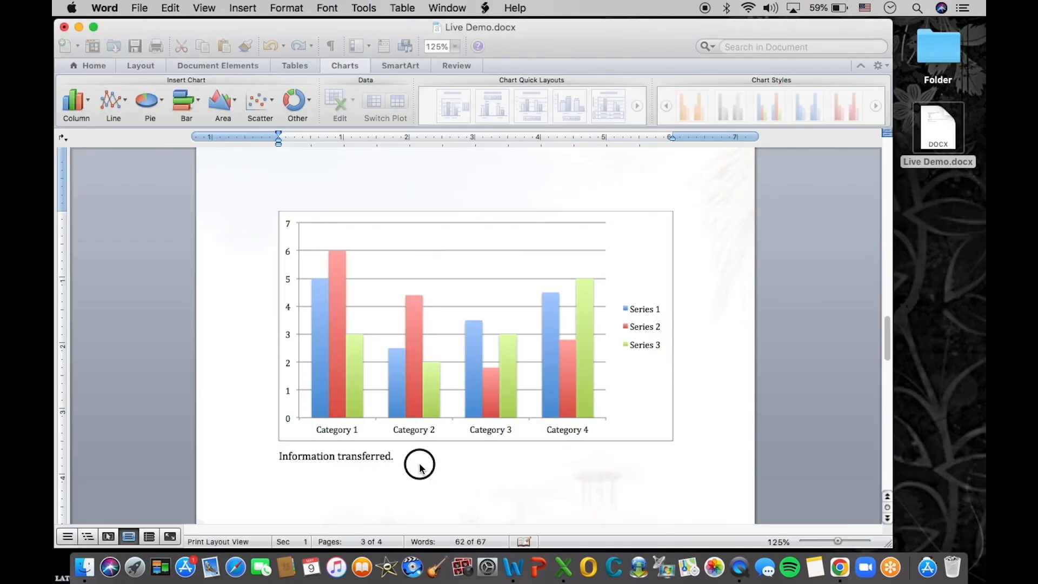
Step: Run a spelling and grammar check on the document and close its completion message
scroll(627, 383, down, 5)
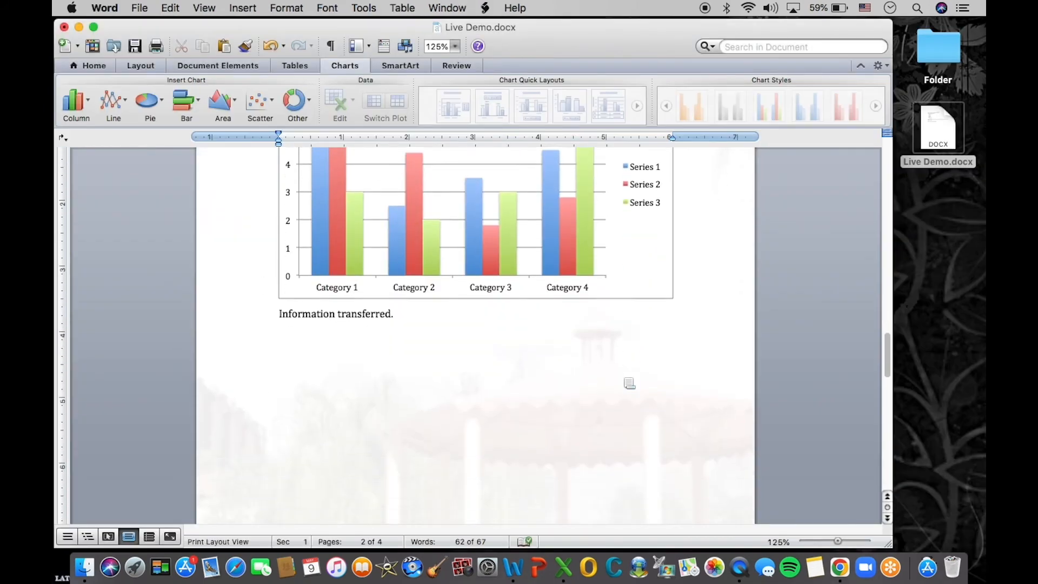
scroll(629, 383, down, 12)
scroll(624, 378, up, 10)
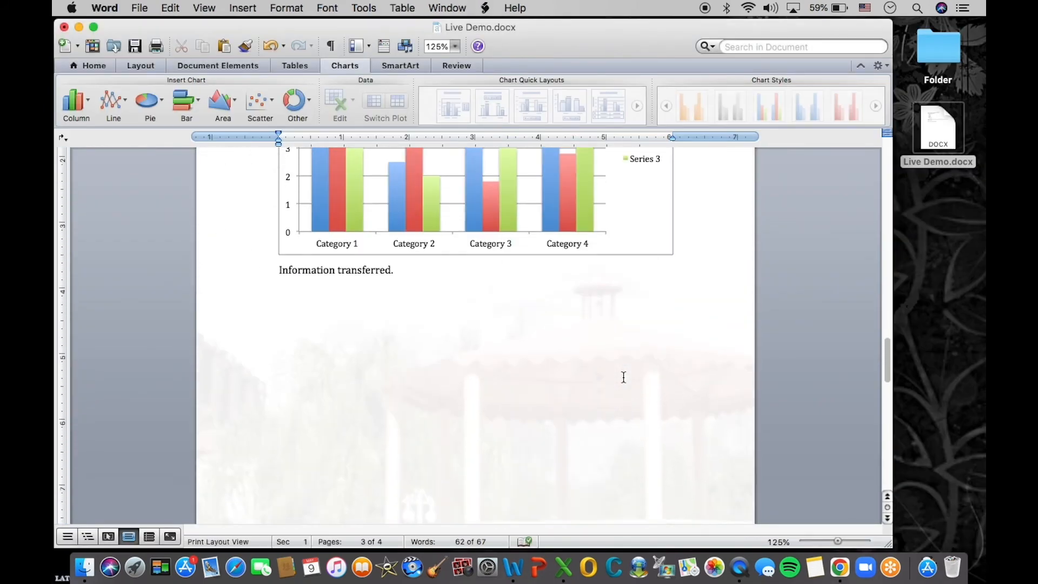
scroll(623, 377, down, 10)
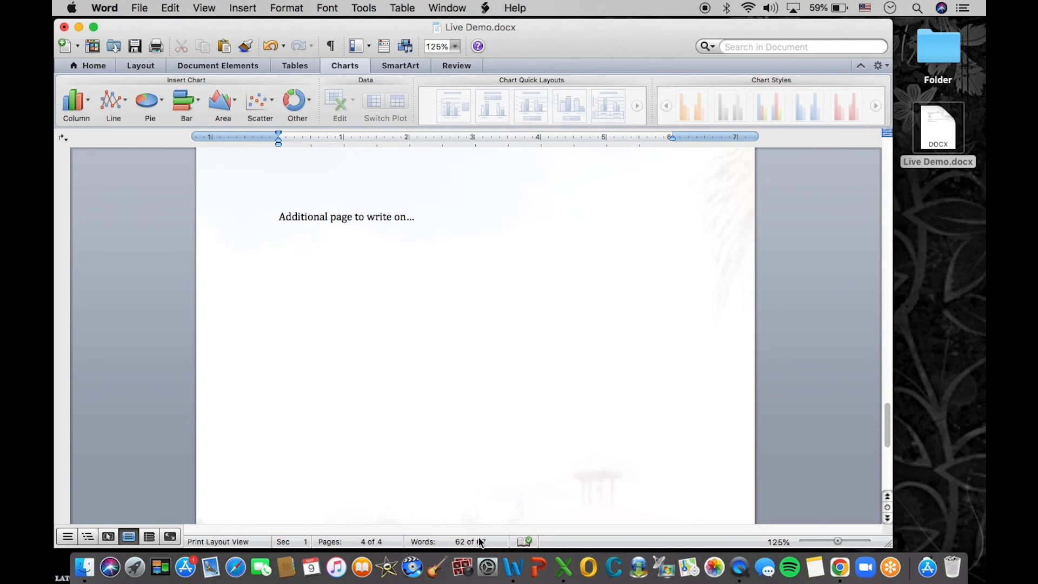
click(527, 541)
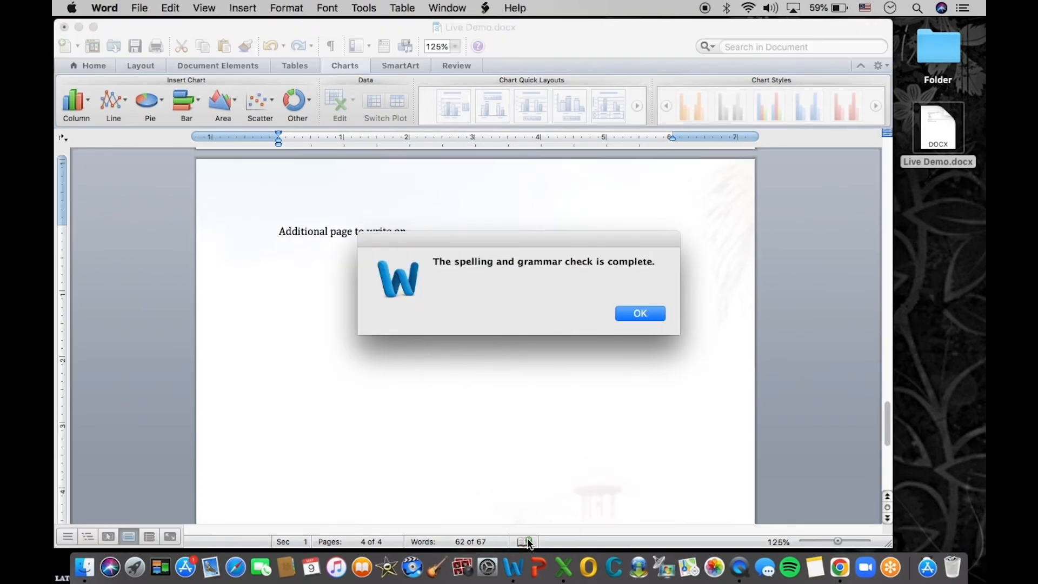
click(622, 314)
Step: Set the document zoom to 150%
scroll(459, 239, up, 8)
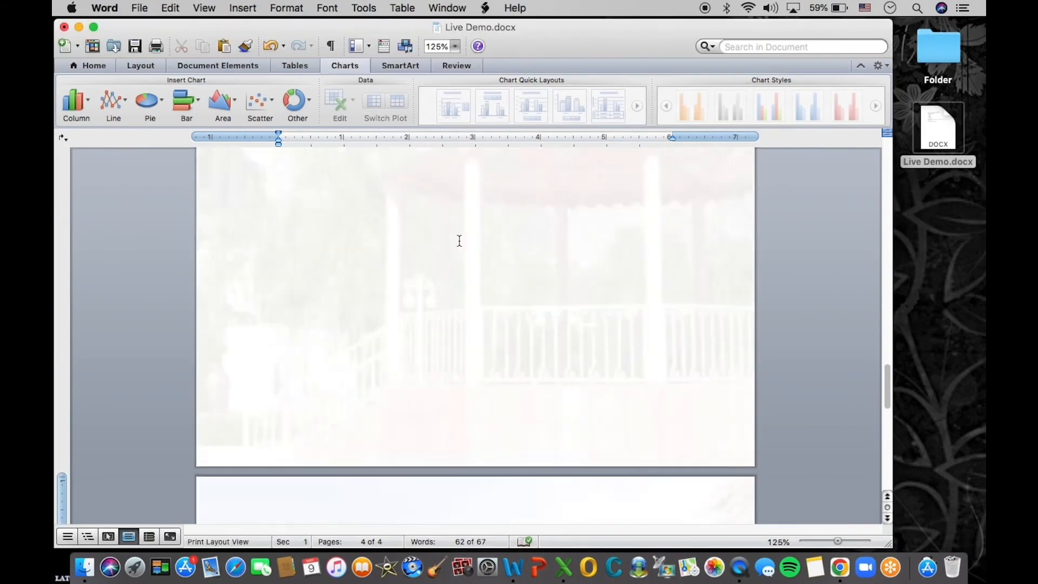
scroll(459, 239, up, 15)
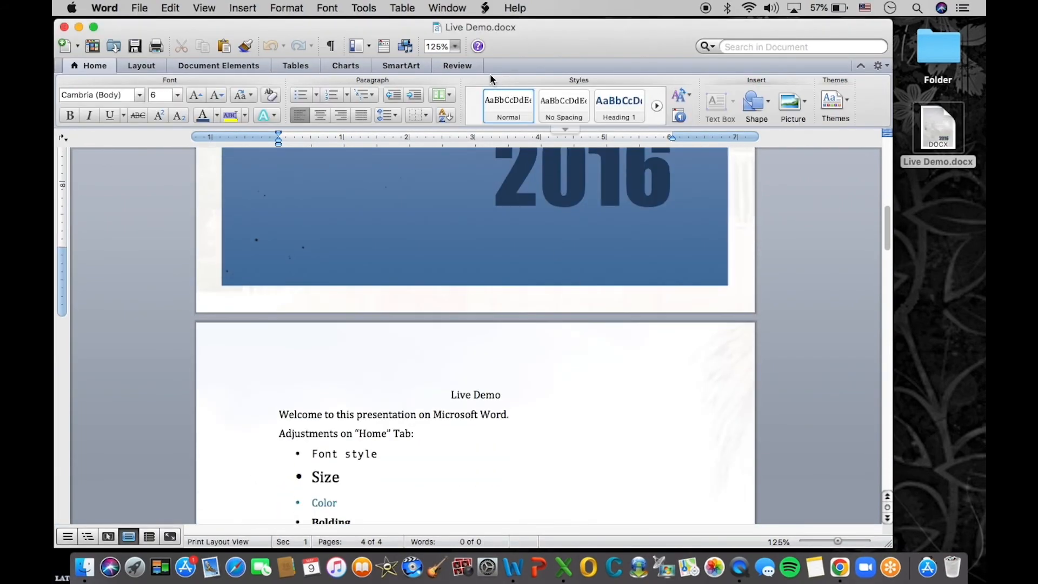
click(456, 47)
click(461, 91)
scroll(490, 257, down, 15)
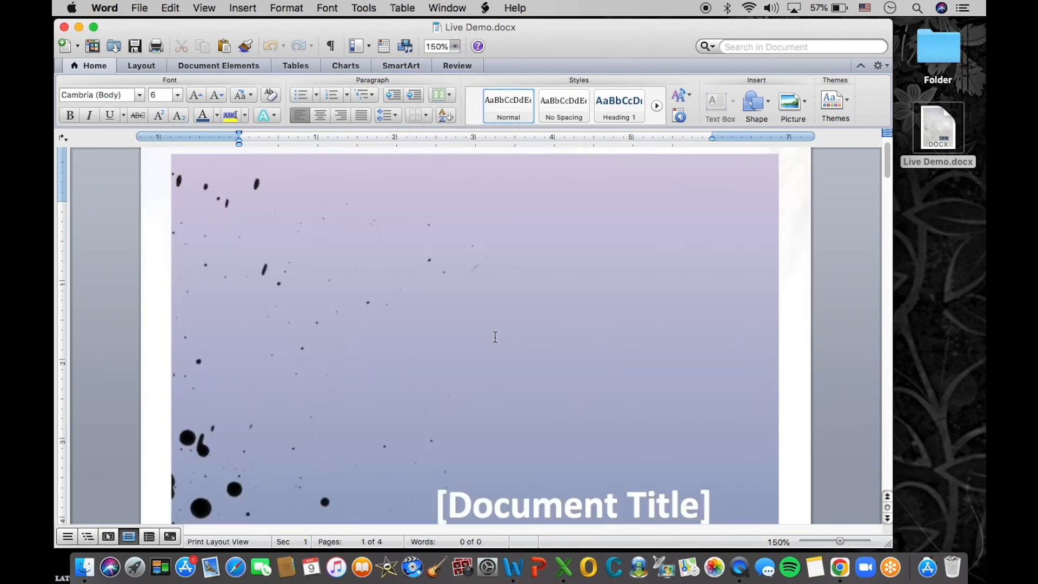
Step: Fill in the cover page's year as 2022 and its title as "Microsoft Word"
text(2022)
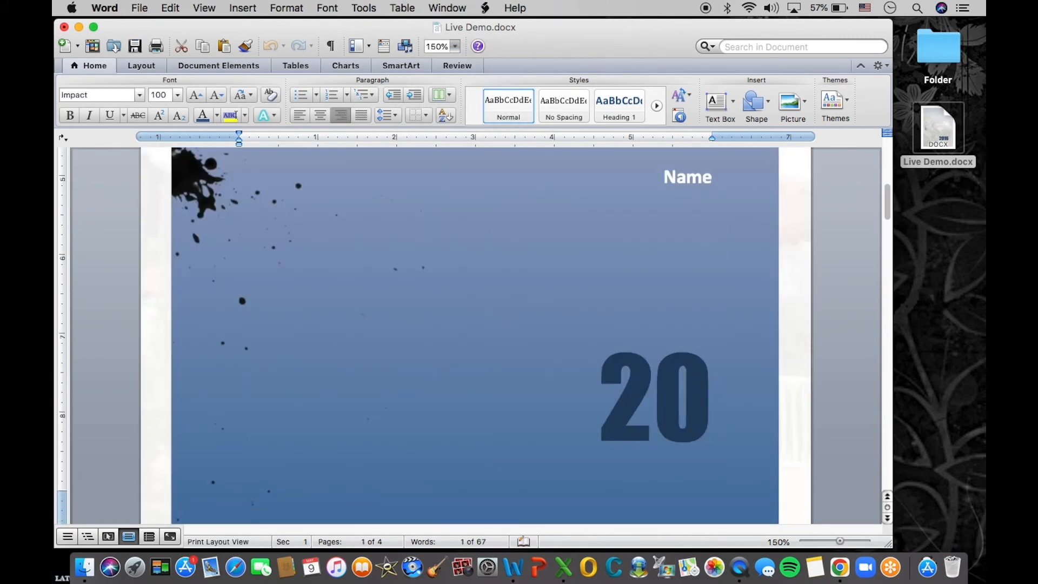
scroll(547, 285, up, 5)
click(548, 285)
text(Microsoft Word)
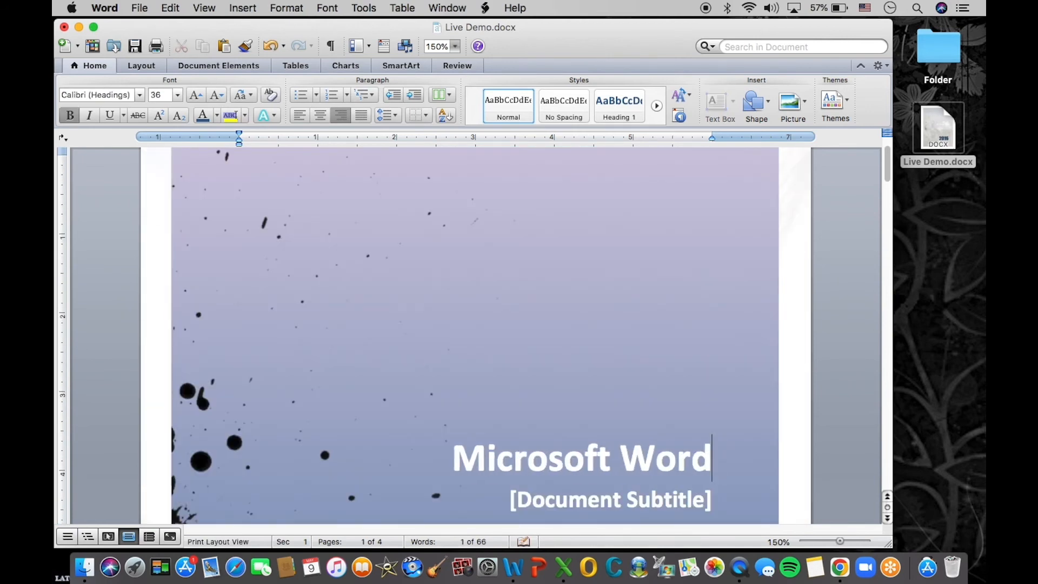
Step: Set the cover page's subtitle to "Live Demo" and replace the name beneath it with "Cyber-Seniors"
scroll(550, 285, down, 5)
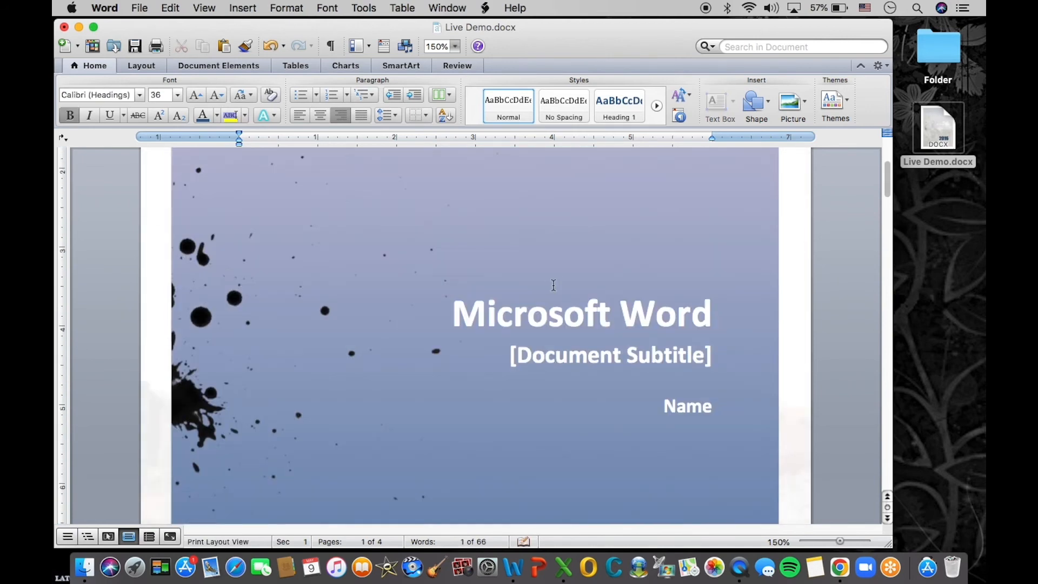
click(578, 350)
text(L)
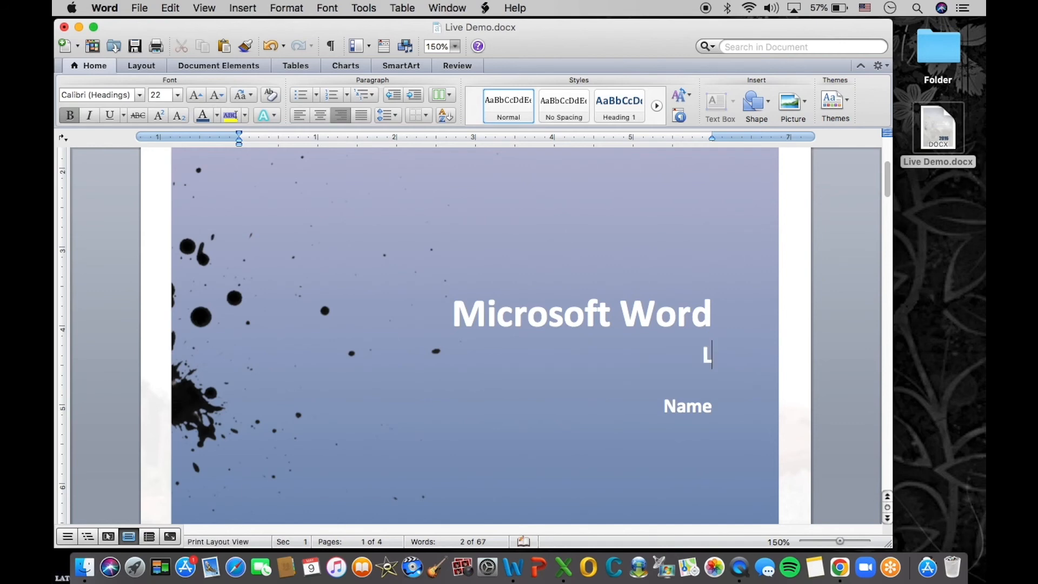
text(ive Demo)
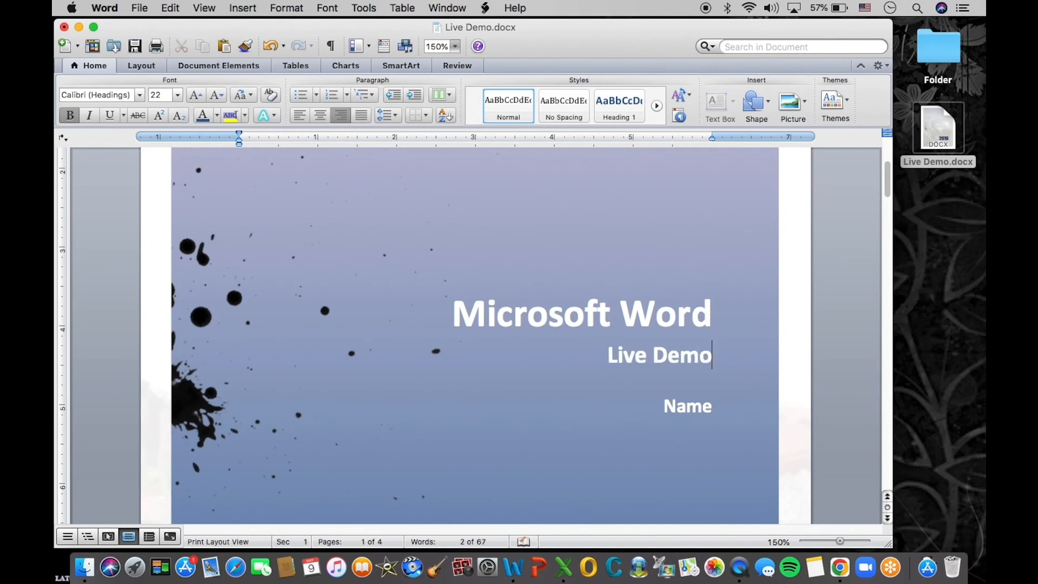
click(673, 408)
text(Cy)
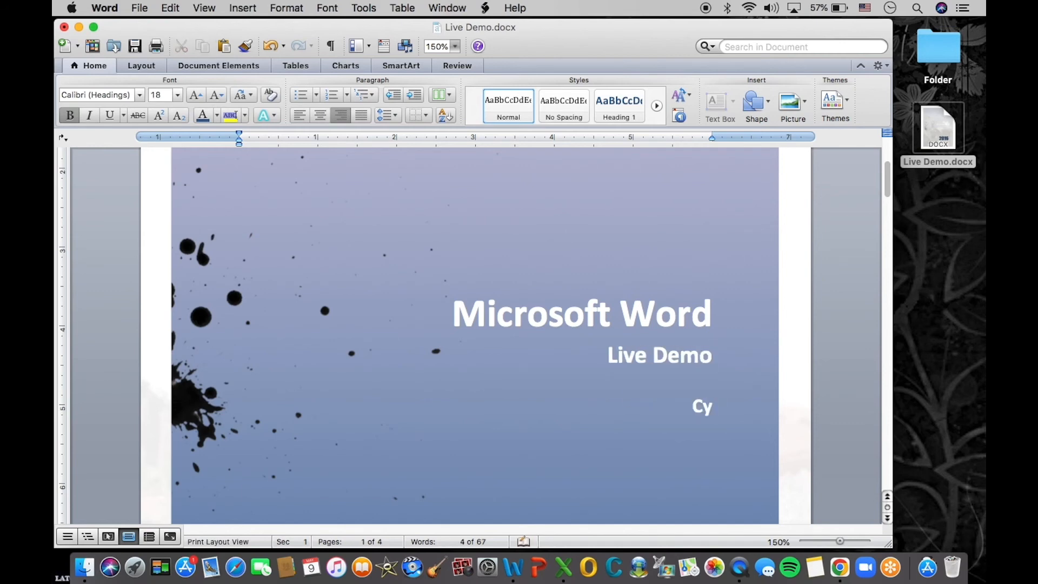
text(ber-Seniors)
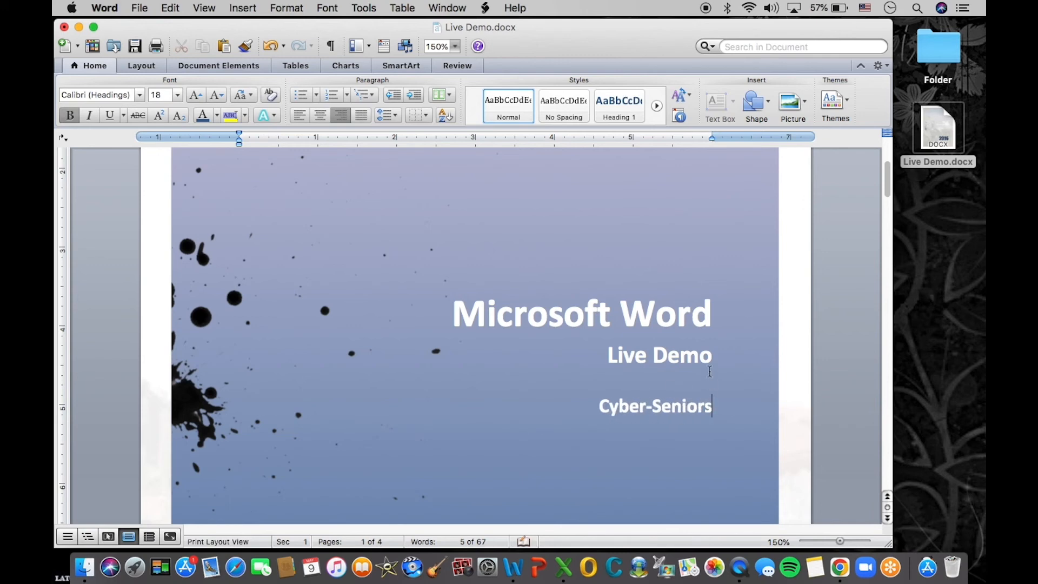
Step: Increase the font size of the "Live Demo" subtitle on the cover page to 28
drag(711, 354, 608, 355)
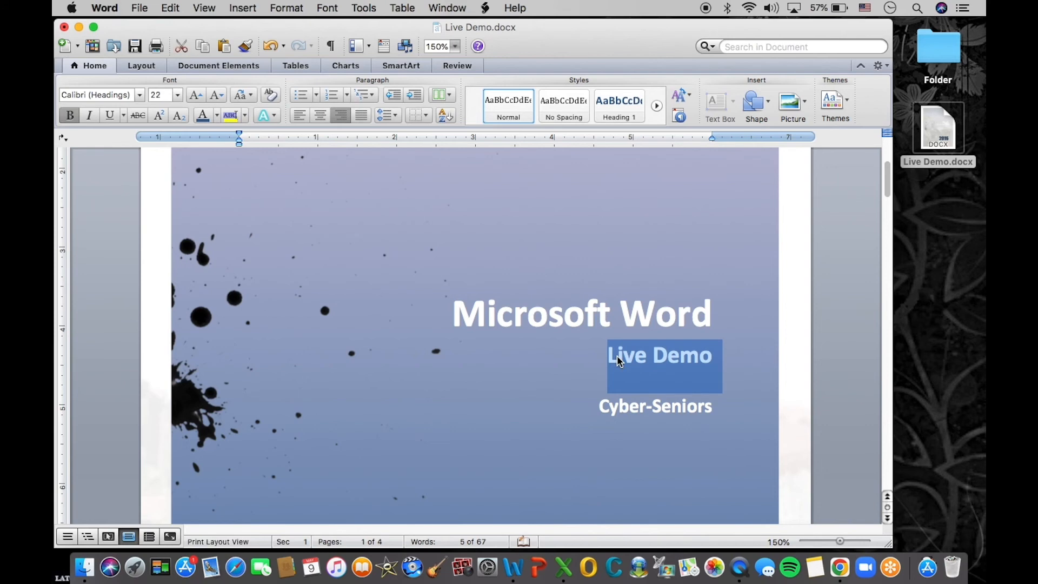
click(177, 94)
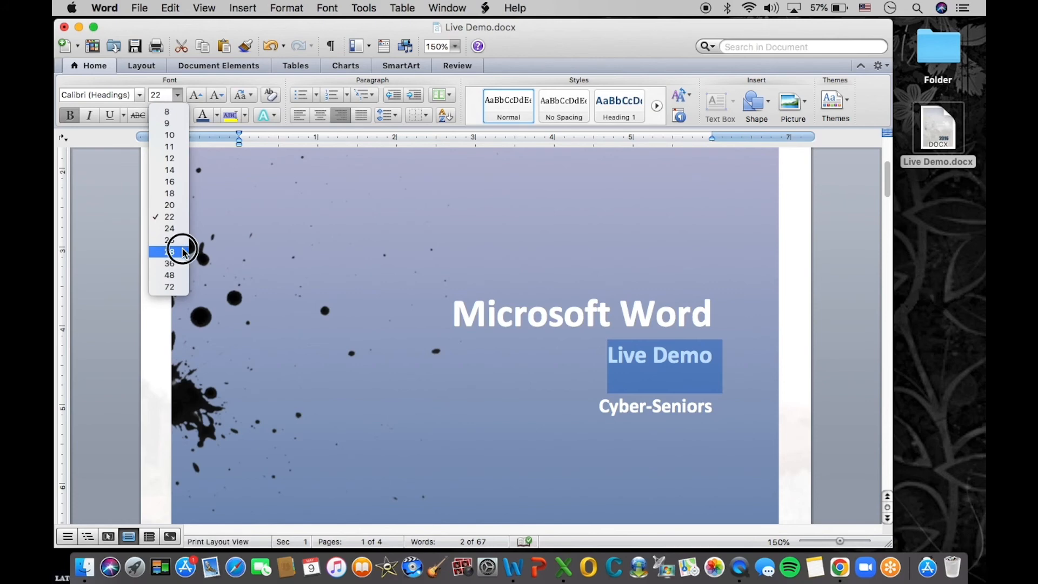
click(172, 251)
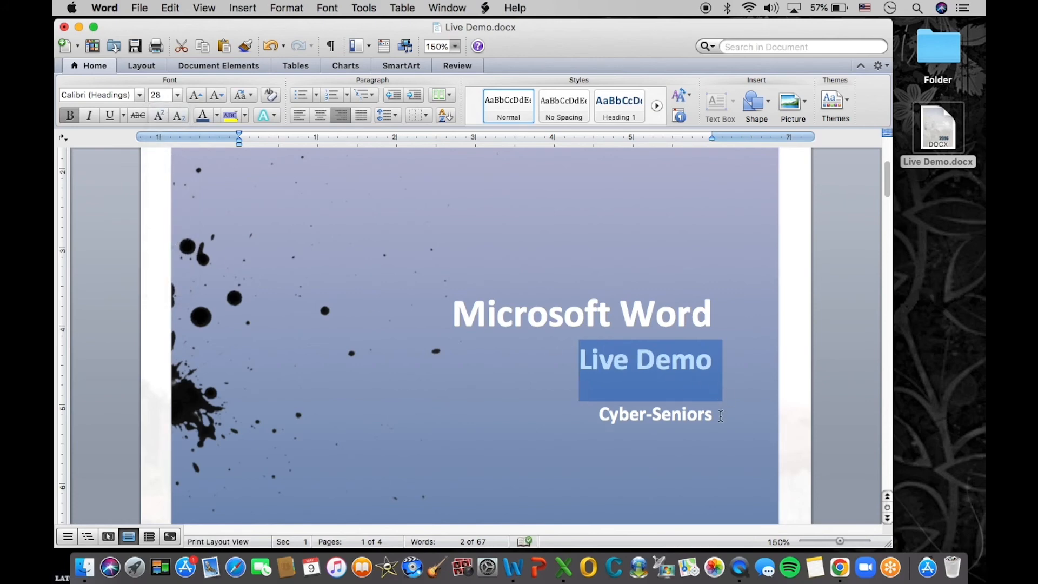
click(716, 393)
click(634, 448)
scroll(636, 448, down, 20)
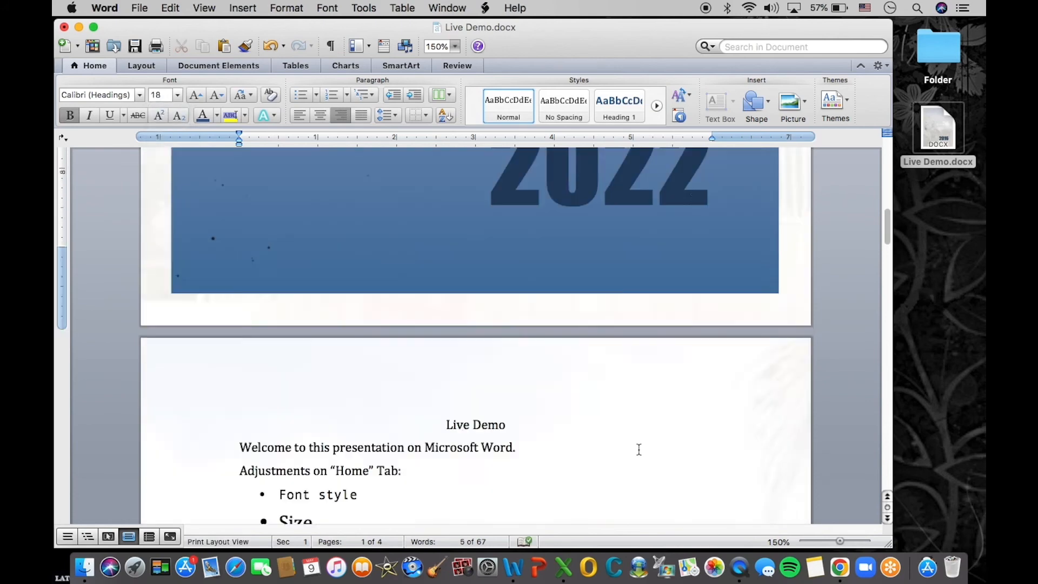
scroll(639, 448, down, 10)
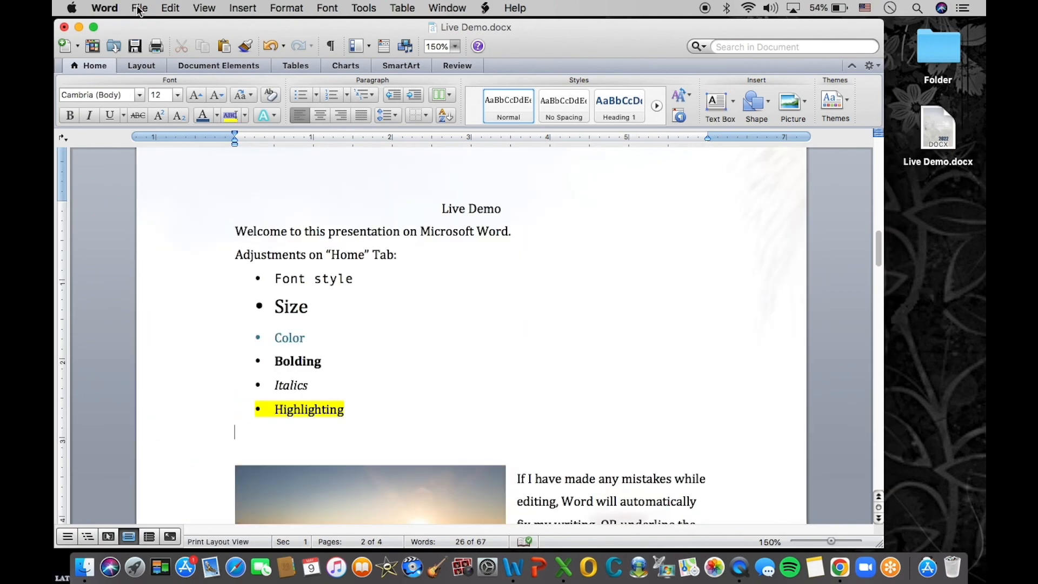
Step: Save a copy of the document as "Live Demo [1] .docx" in the Downloads folder, in Word Document format
click(139, 8)
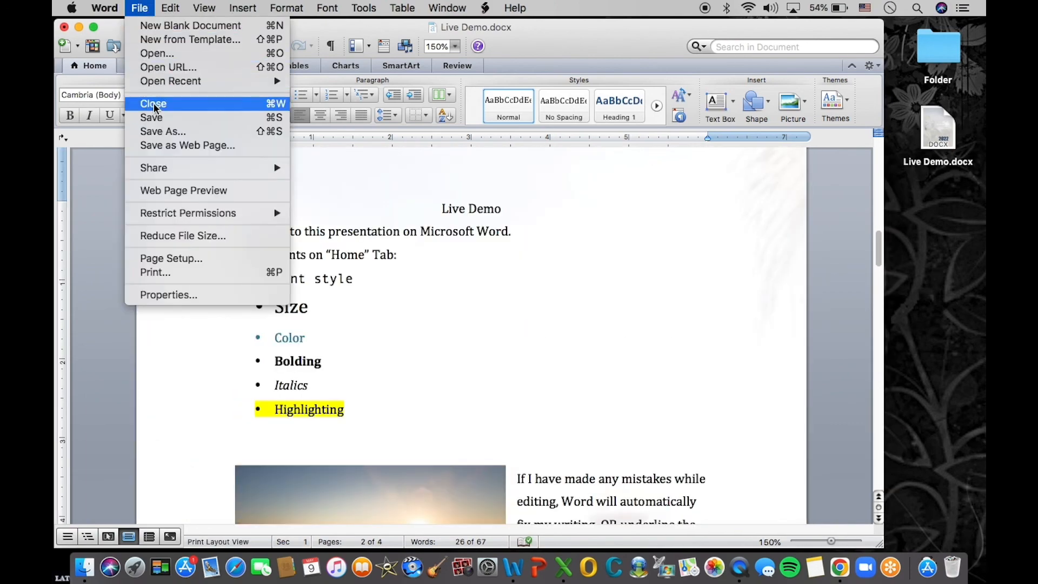
click(160, 133)
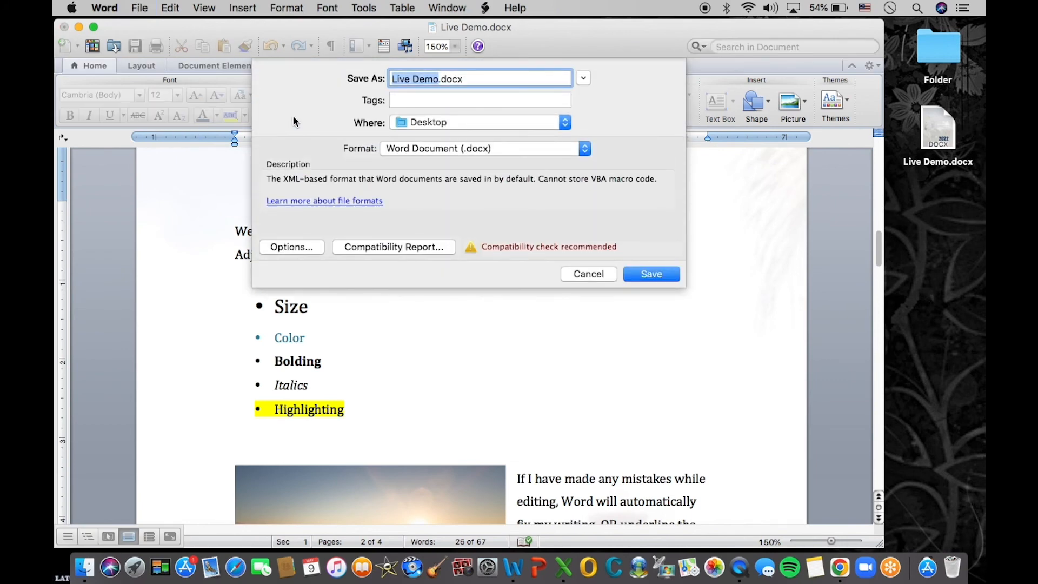
click(428, 122)
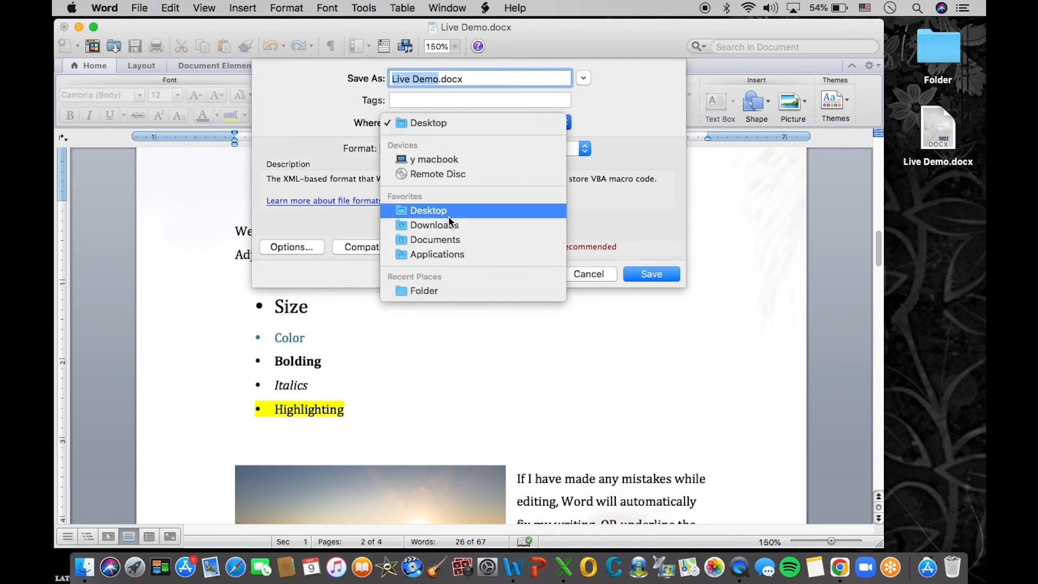
click(435, 225)
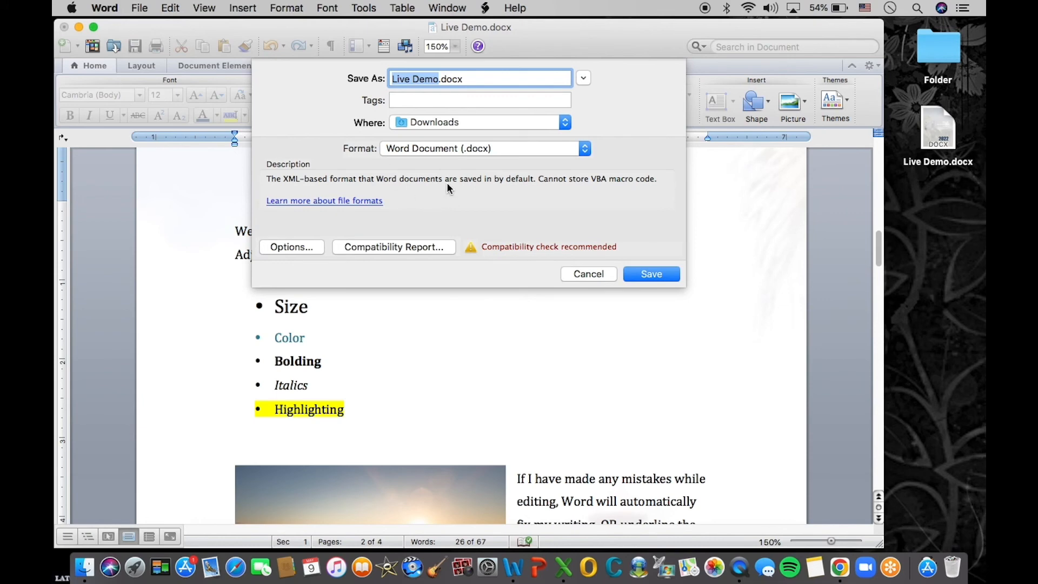
key(Right)
text([1])
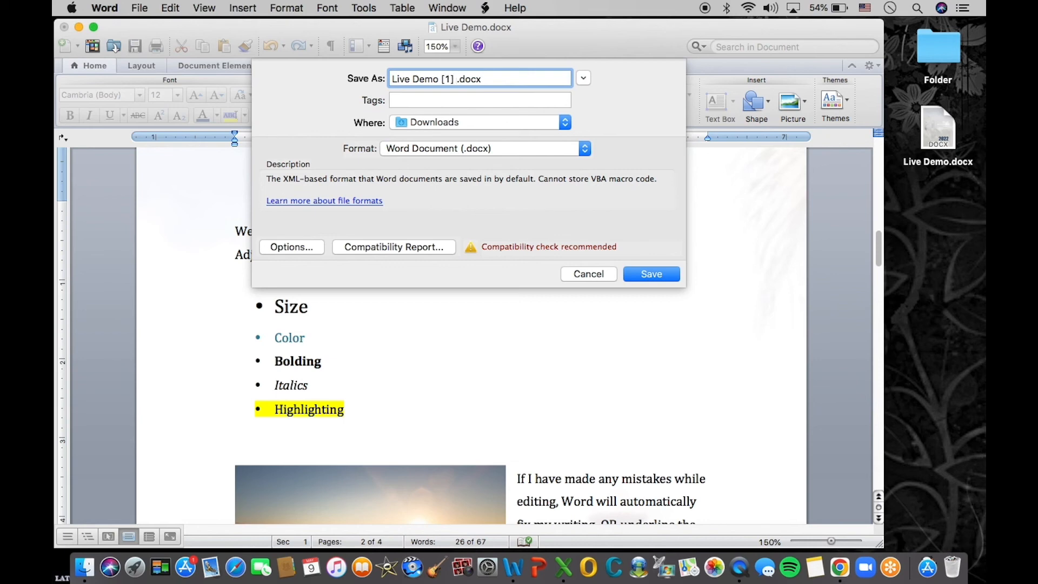
key(Return)
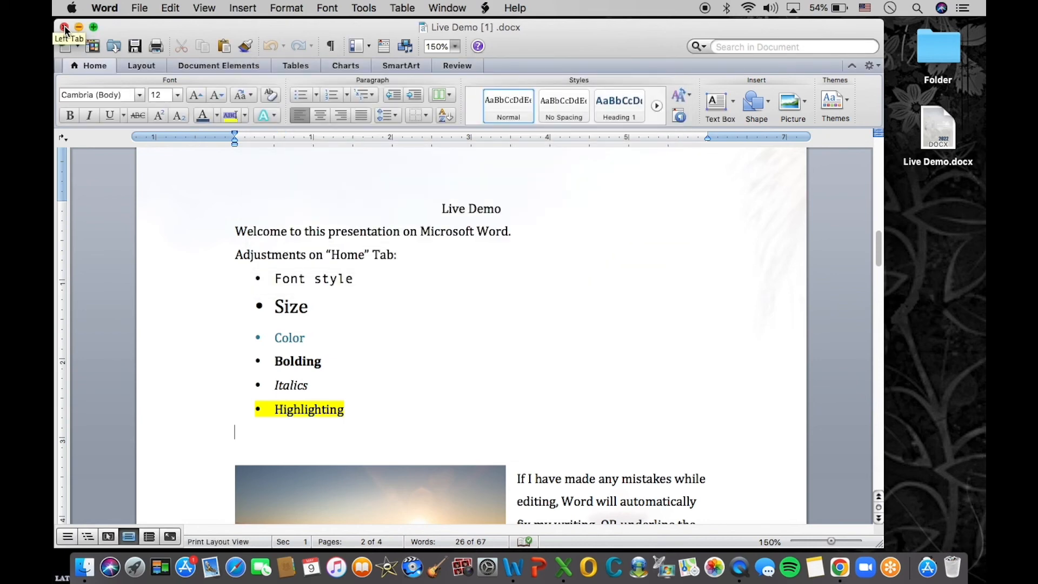
Step: Close the document, switch to Finder and open "Live Demo [1] .docx" from the Downloads folder
click(64, 28)
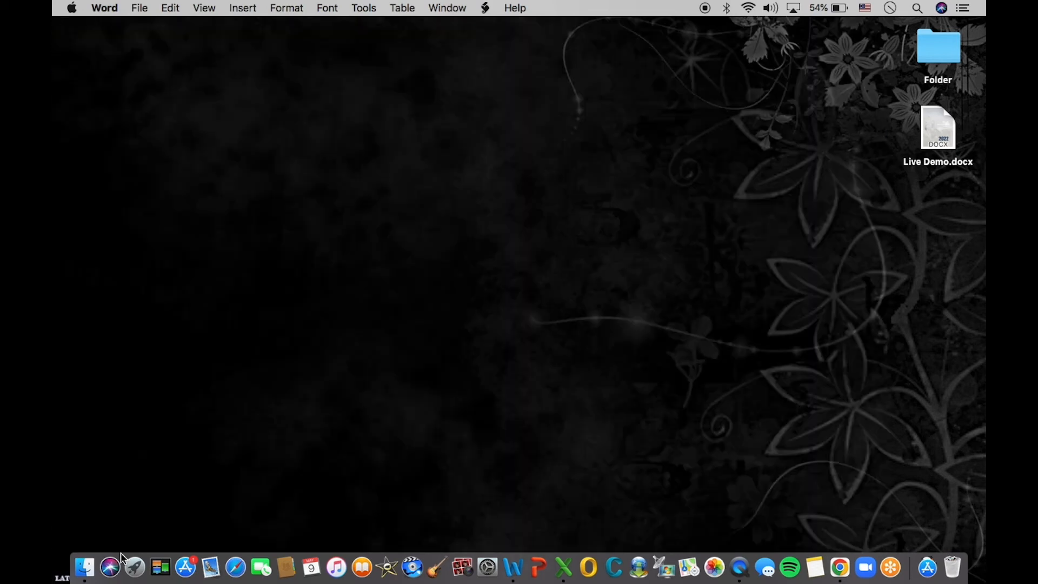
click(86, 569)
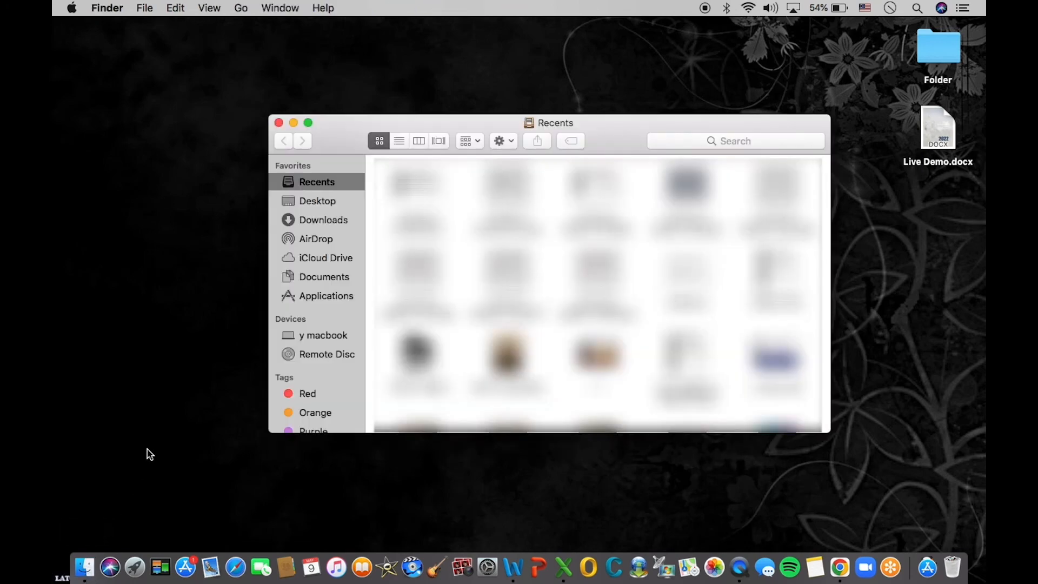
click(316, 221)
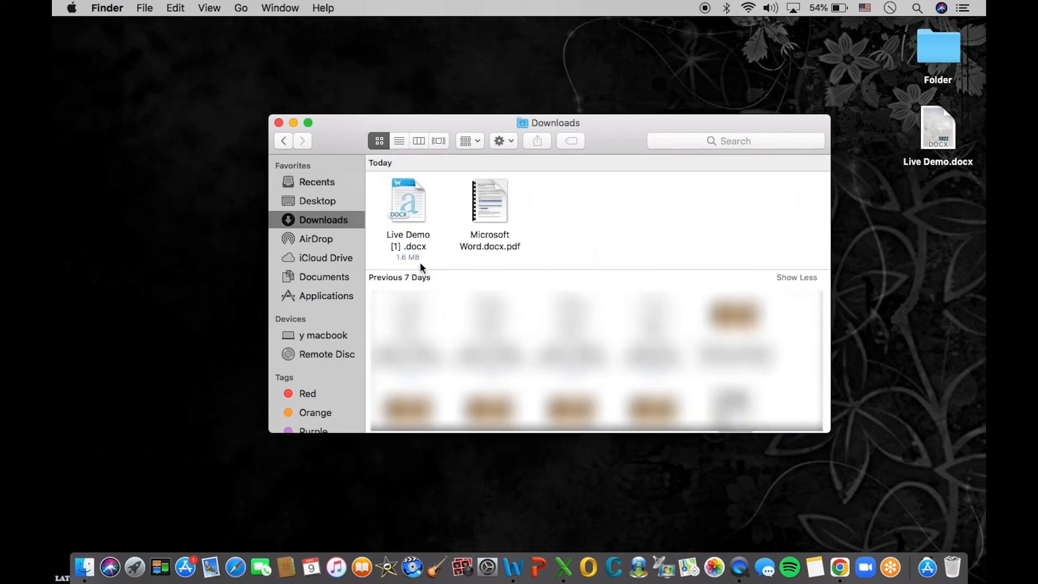
double_click(404, 191)
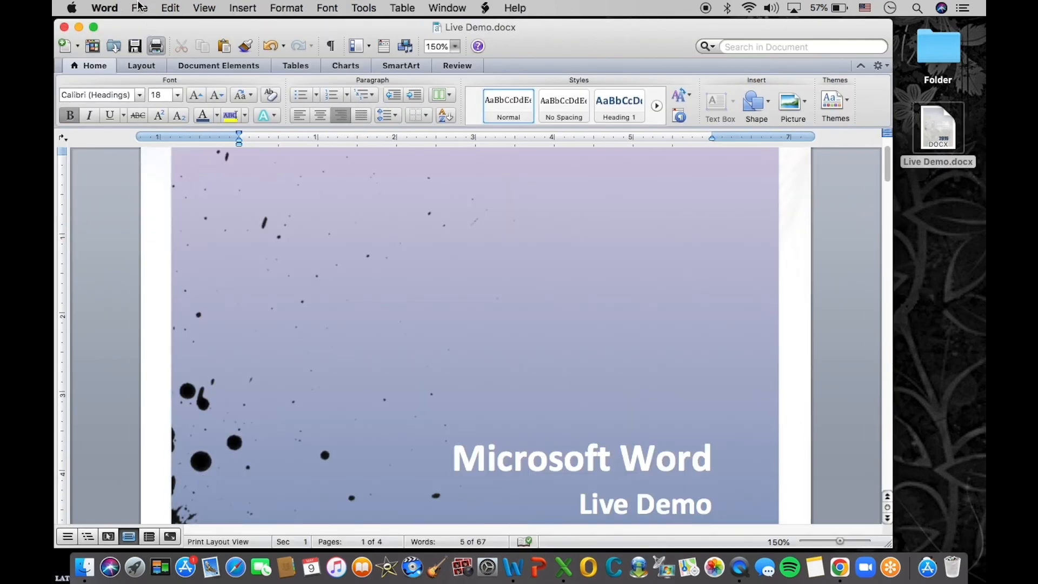
Step: Bring up the print settings for Live Demo.docx and preview every page through to the last and back to the first
click(139, 7)
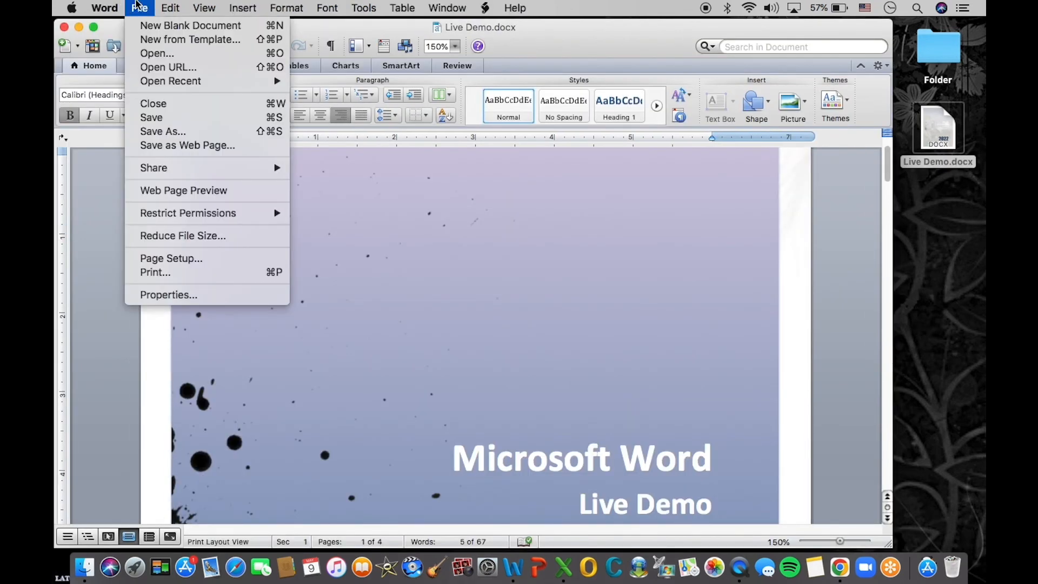
click(171, 279)
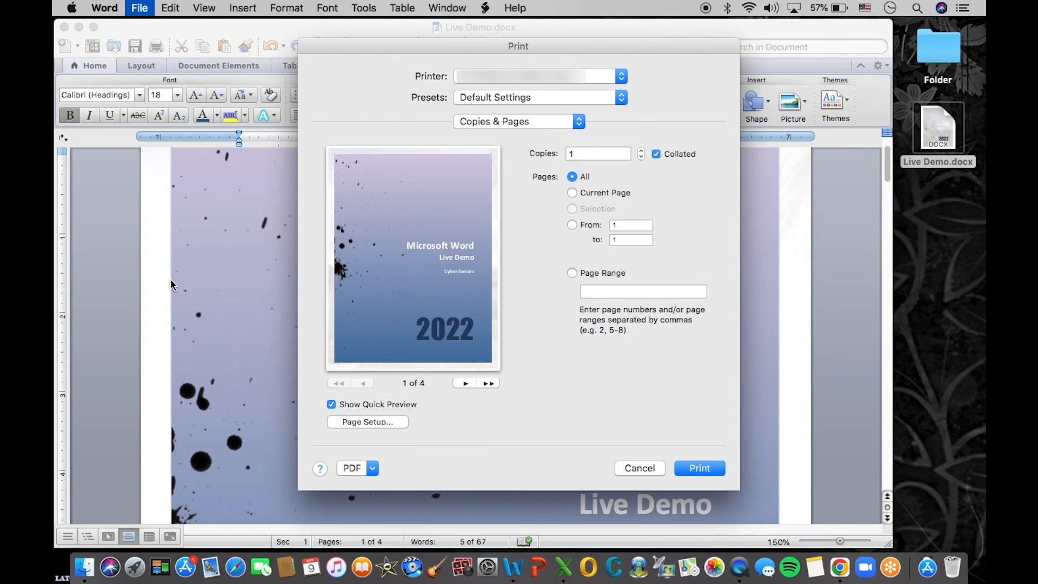
click(463, 384)
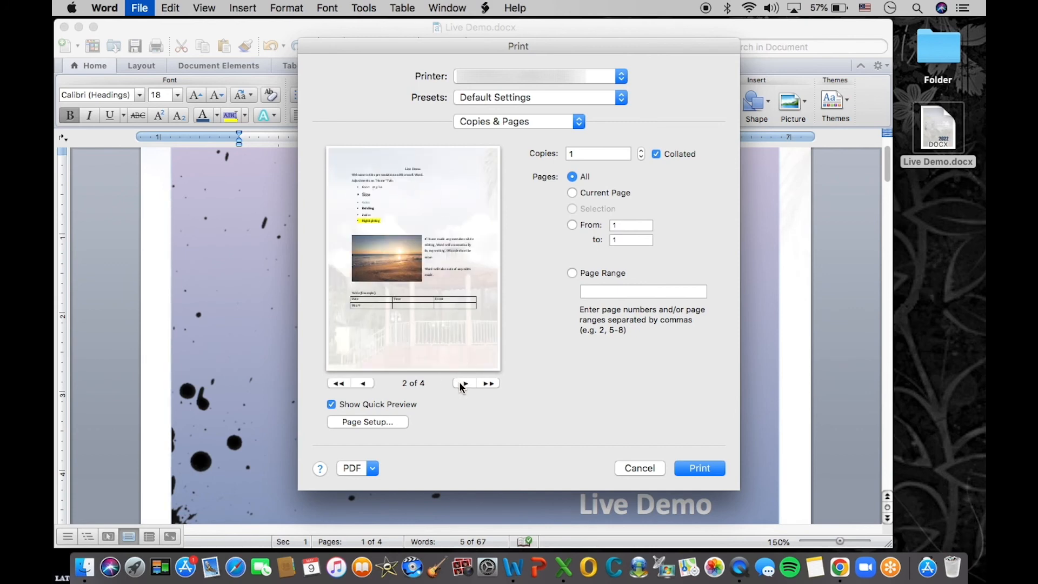
click(462, 385)
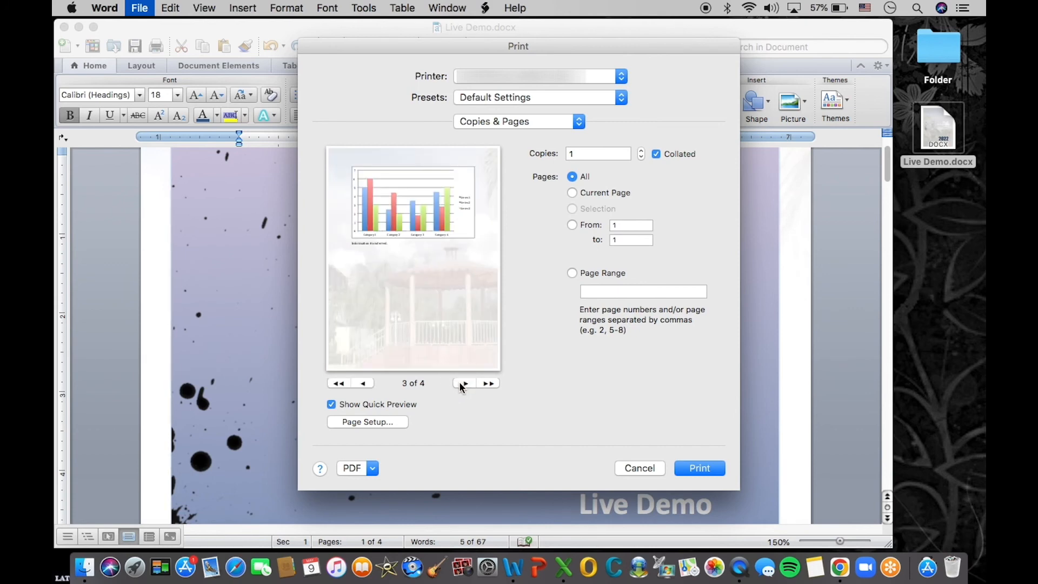
click(463, 385)
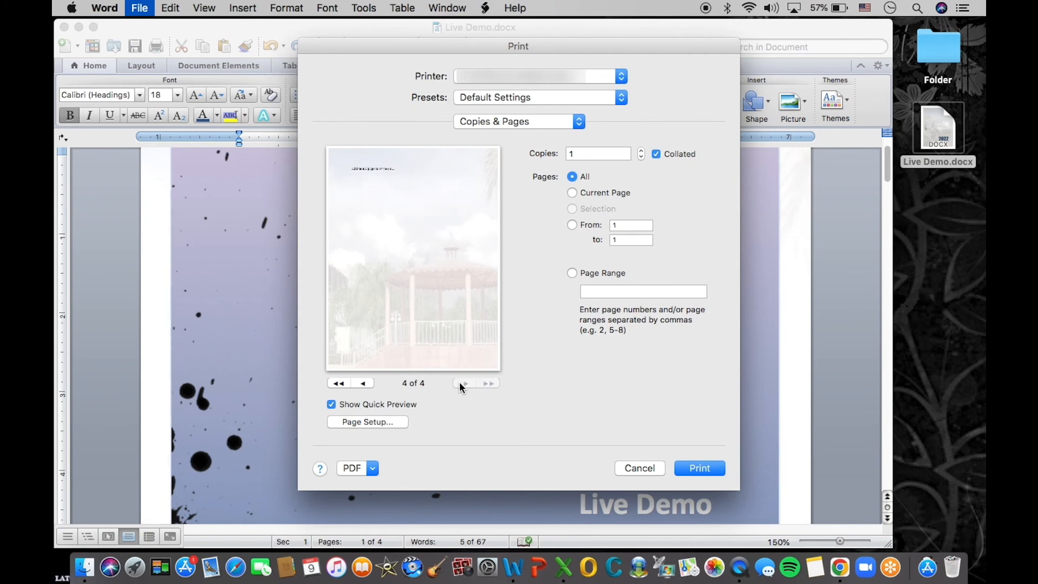
click(364, 384)
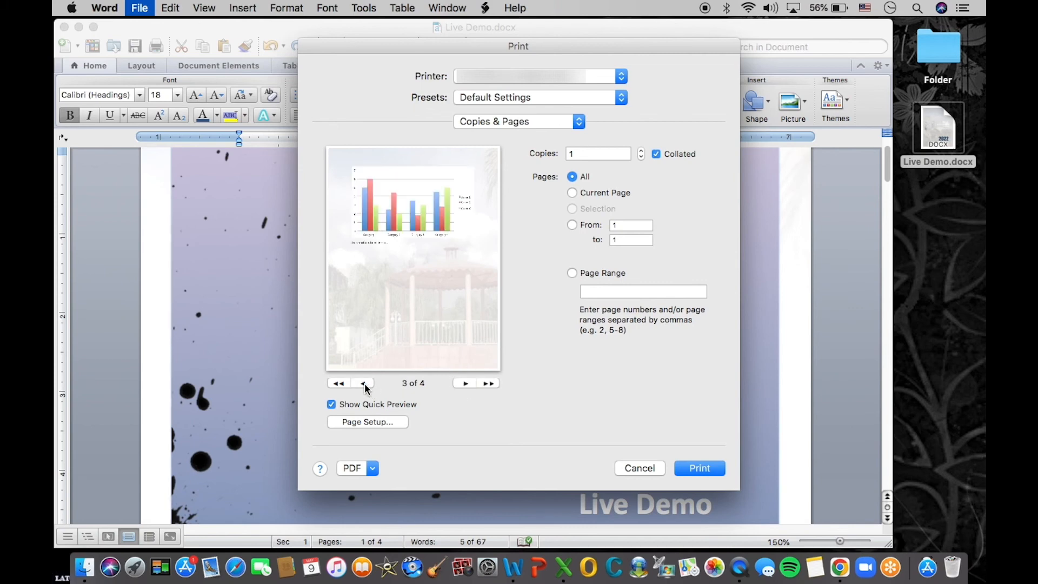
click(365, 383)
click(364, 383)
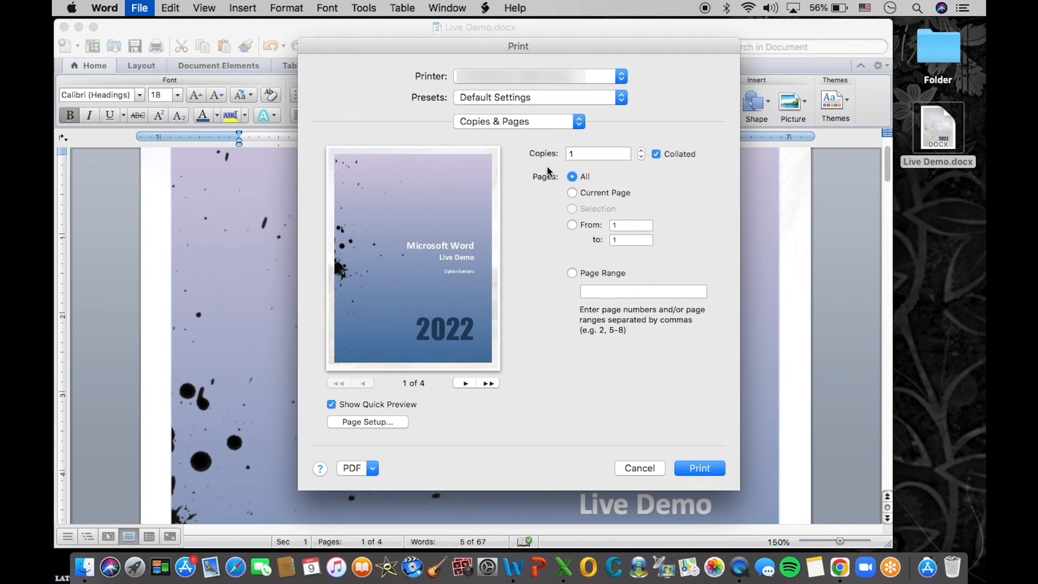
Step: Try the Black and White print preset with a look at page 2, and return the preset to Default Settings
click(537, 121)
click(536, 122)
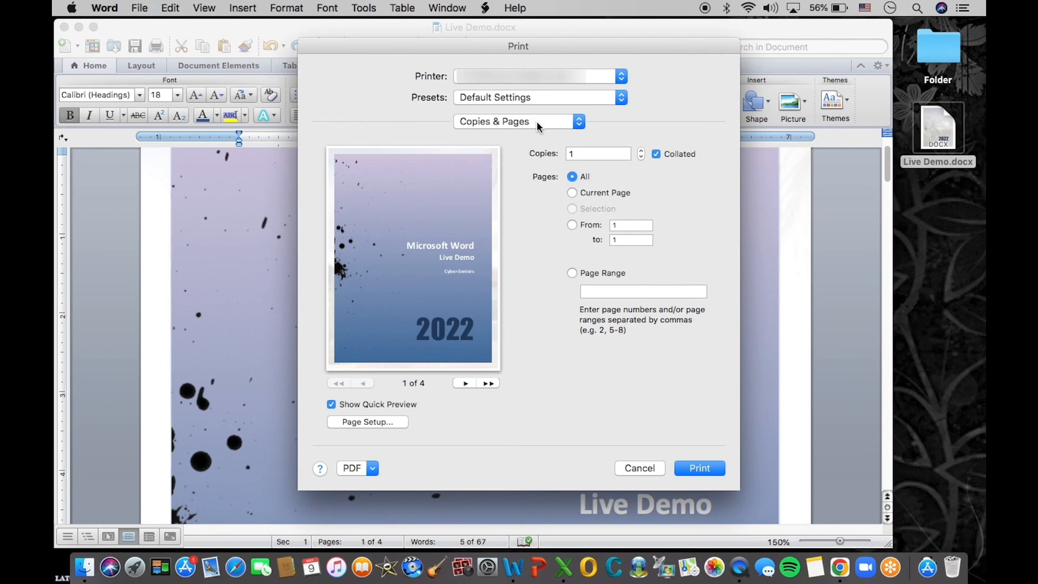
click(519, 101)
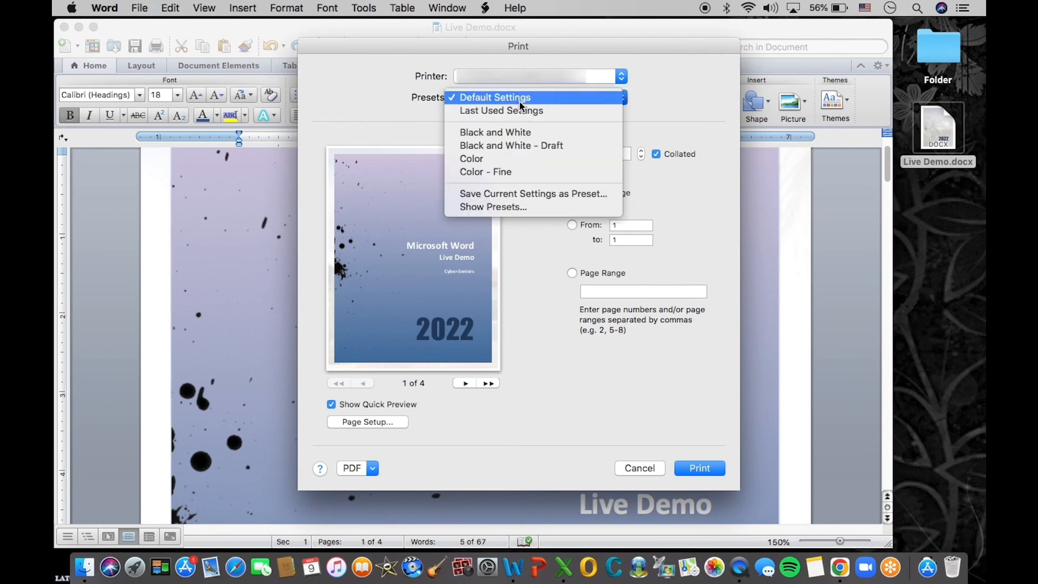
click(532, 132)
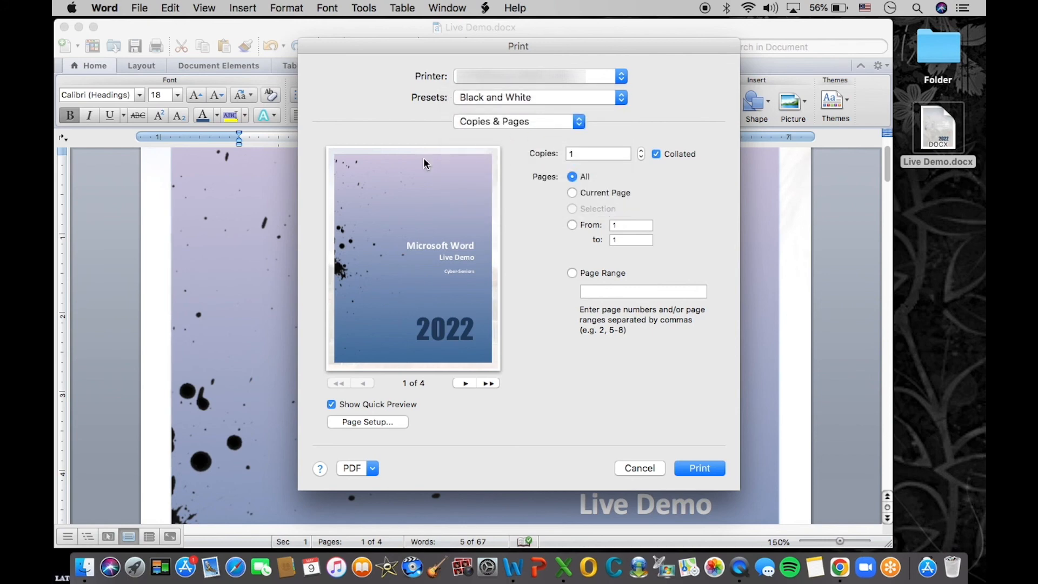
click(461, 383)
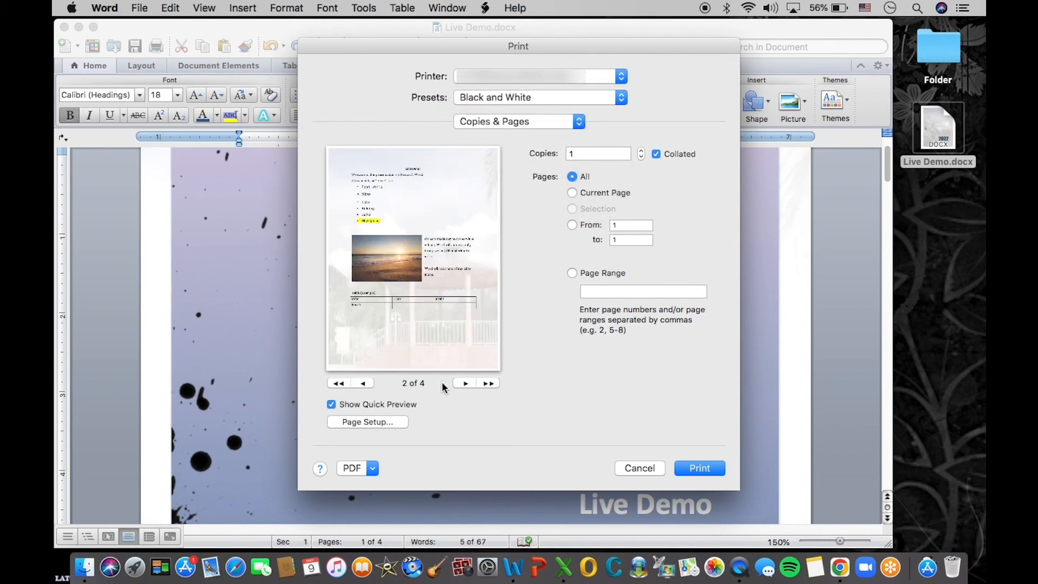
click(363, 383)
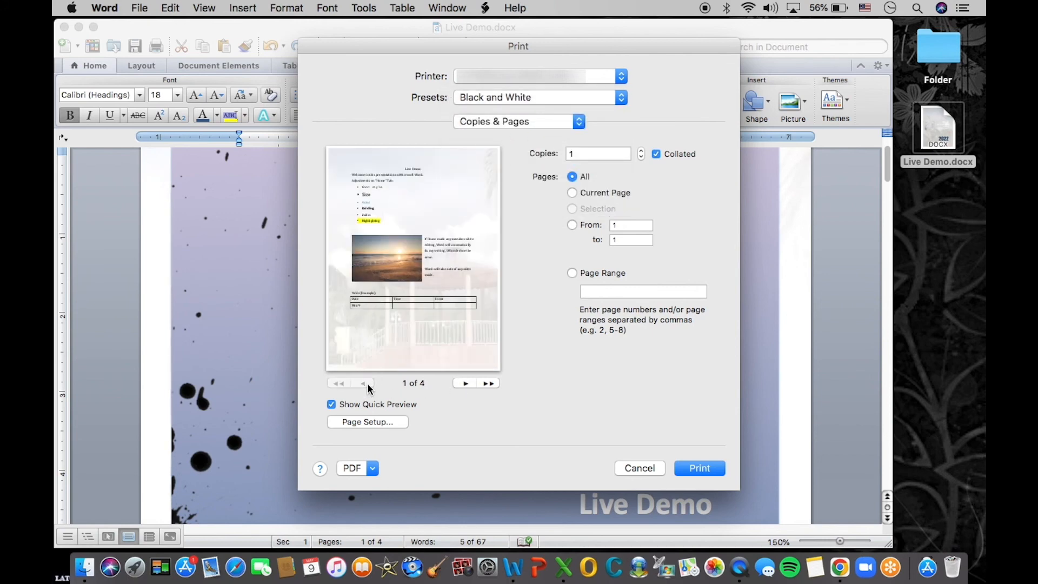
click(528, 97)
click(530, 64)
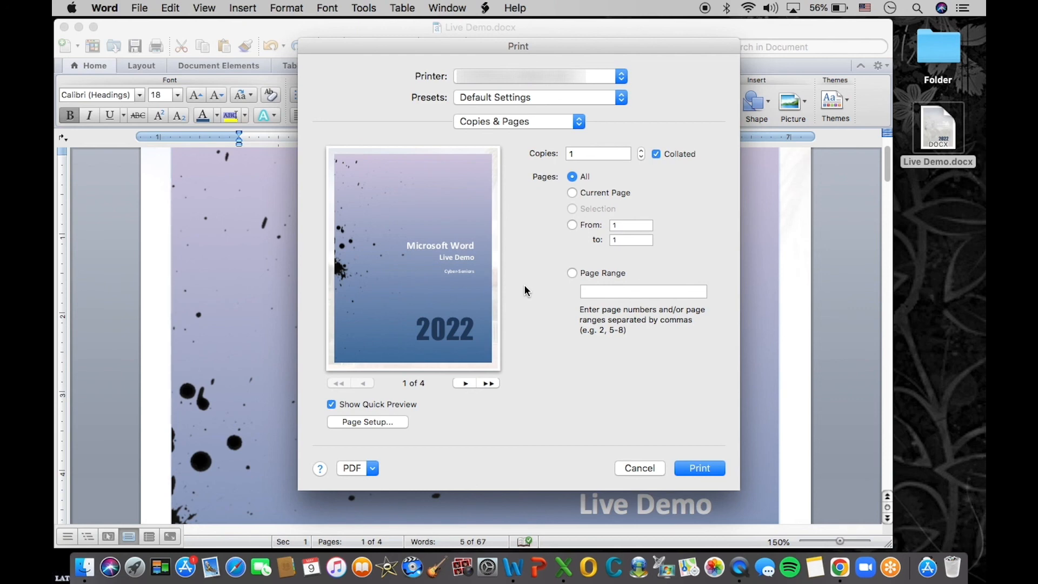
Step: Limit the print range to pages 1 to 2 and preview both pages
click(572, 226)
click(625, 239)
key(BackSpace)
text(2)
click(465, 383)
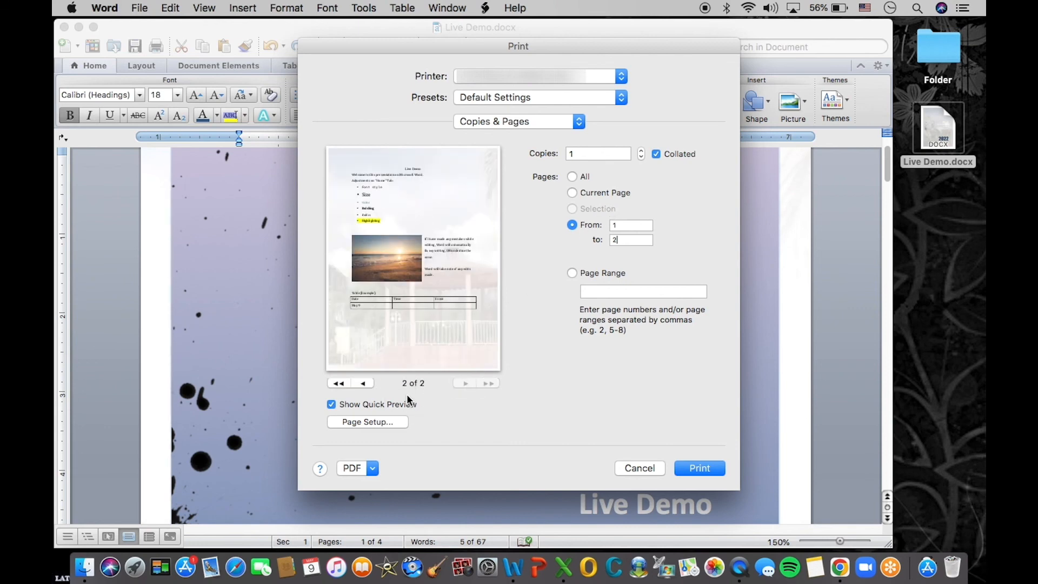
click(360, 382)
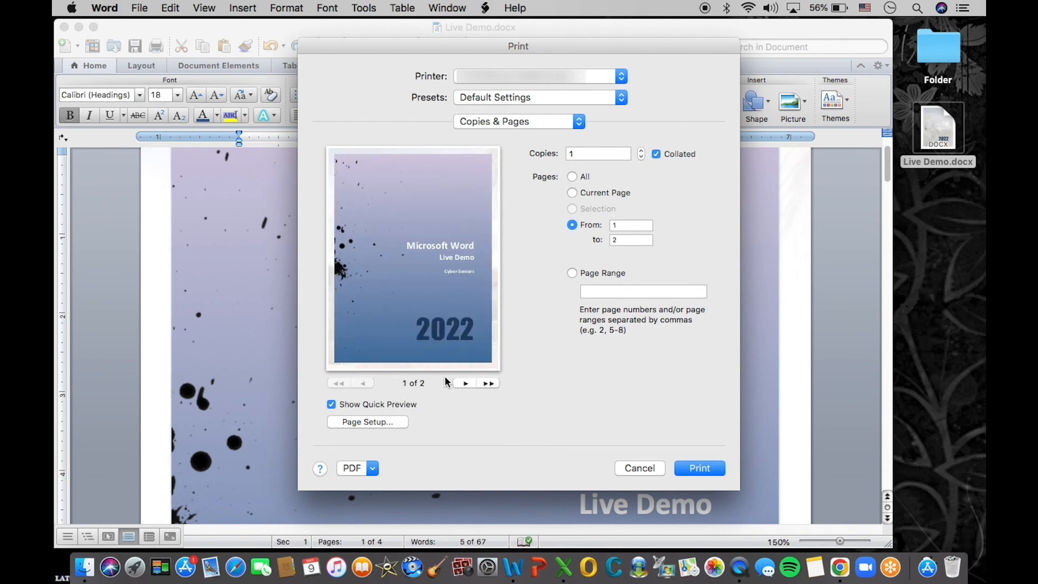
Step: Set the print range back to all pages, preview through page 3 and back to the first, and cancel printing
click(573, 178)
click(463, 382)
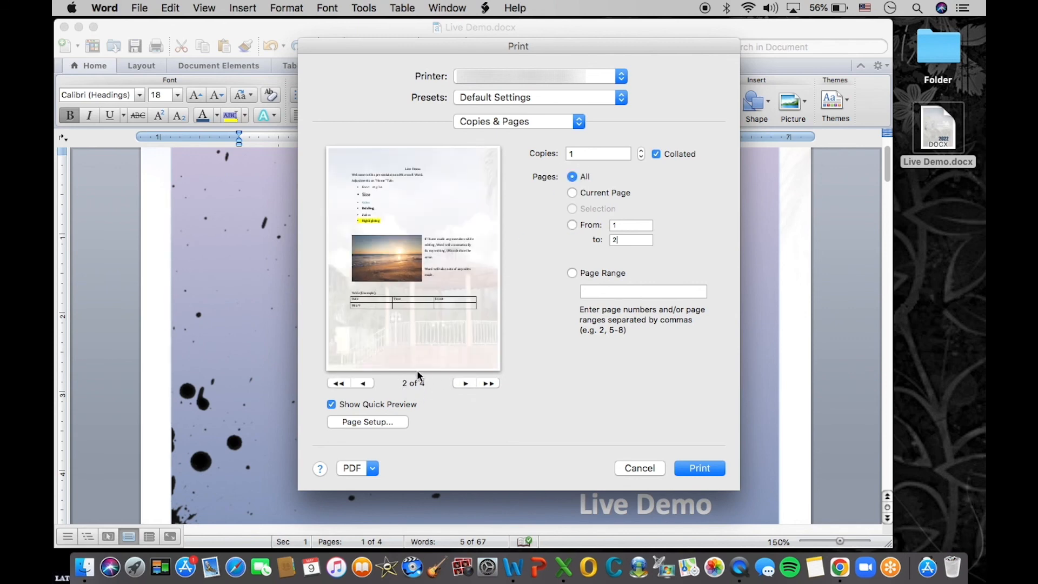
click(463, 383)
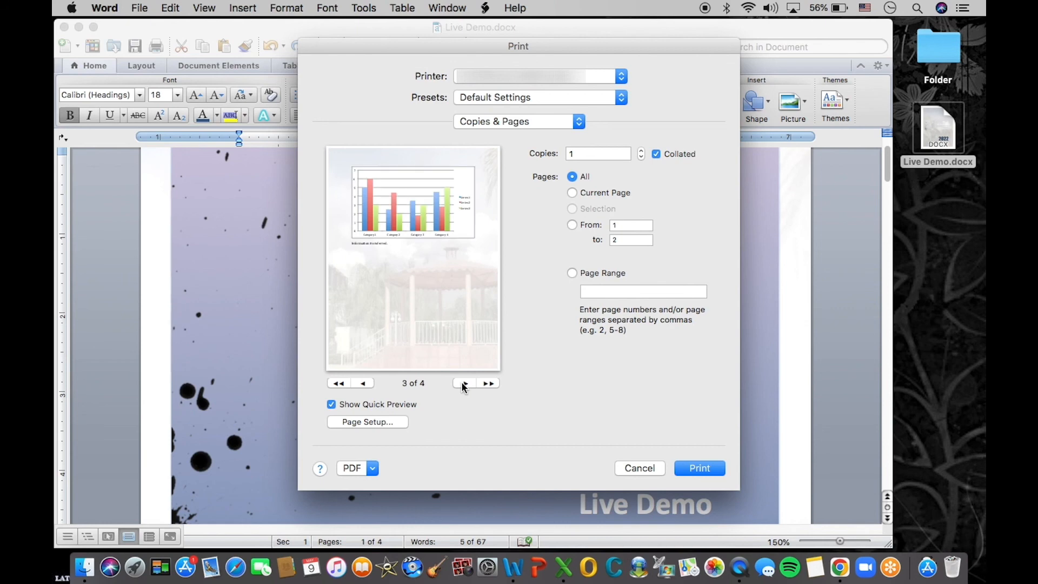
click(360, 383)
click(359, 384)
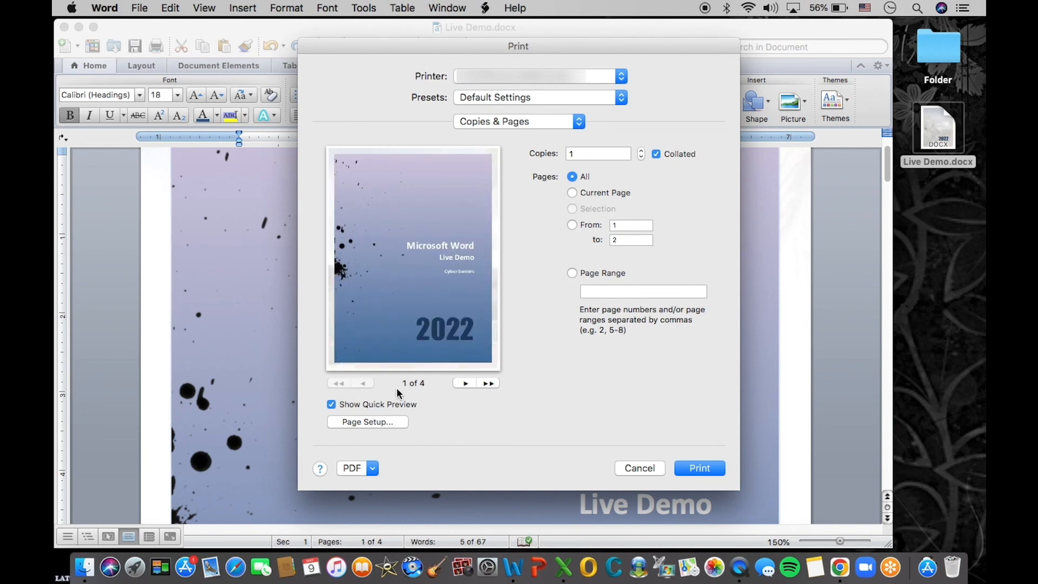
click(622, 467)
Step: Replace the "Additional page to write on…" line on the last page with "Thank you for your time!" and close the document, saving the changes
scroll(622, 468, down, 10)
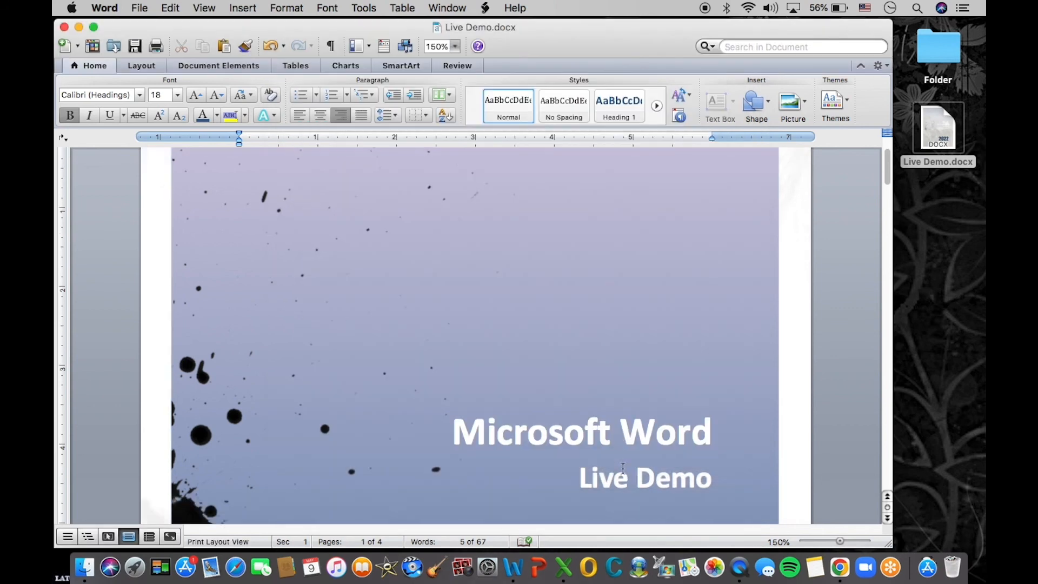
scroll(623, 468, down, 15)
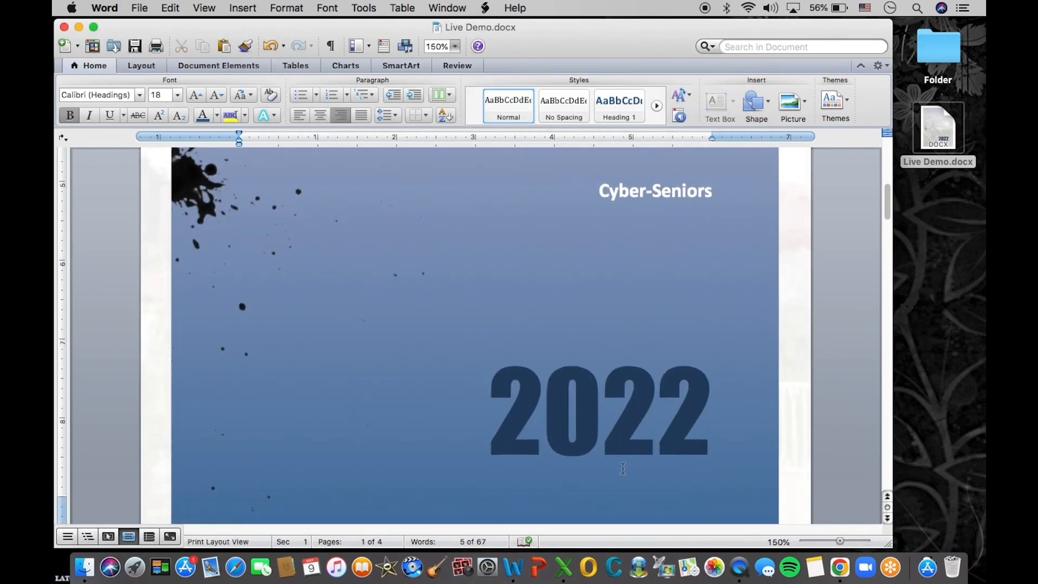
scroll(622, 470, down, 2)
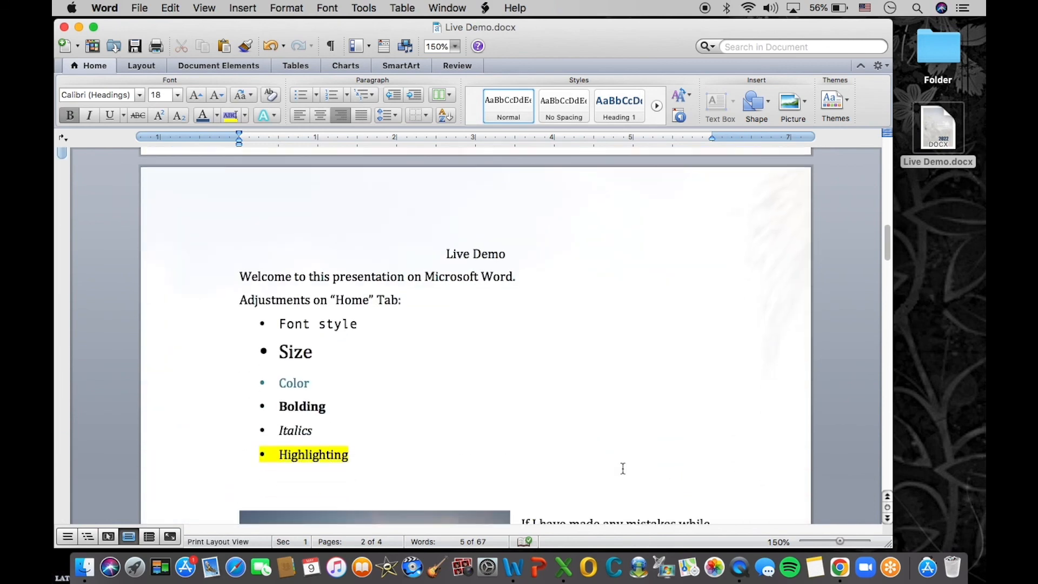
scroll(622, 468, down, 10)
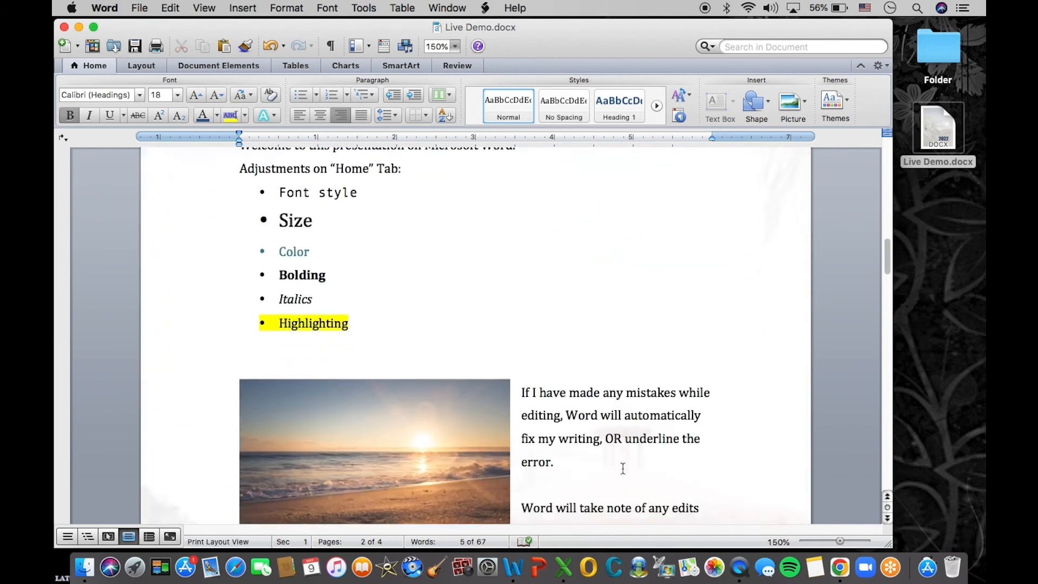
scroll(404, 377, down, 15)
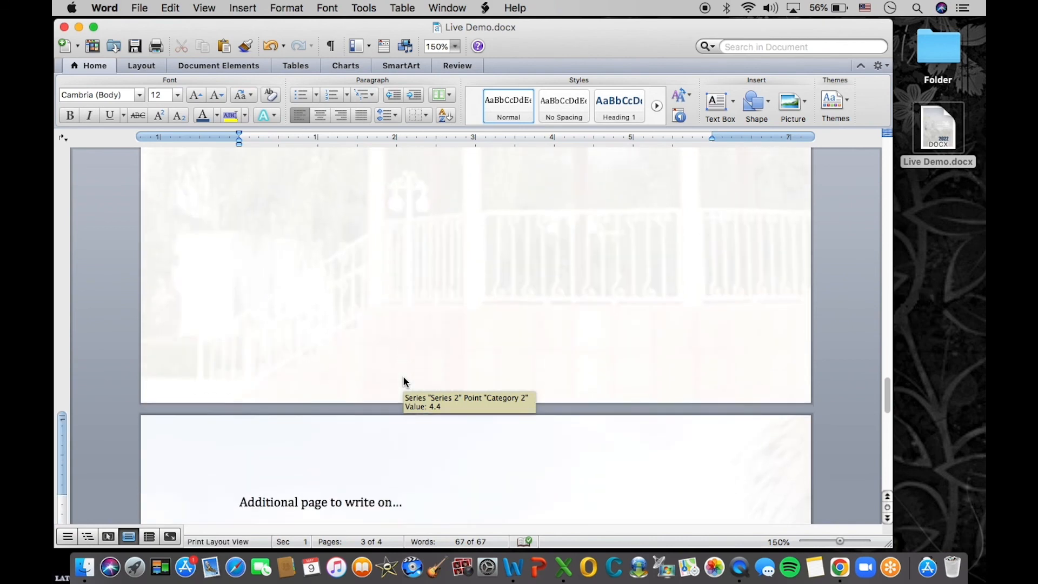
scroll(415, 412, down, 10)
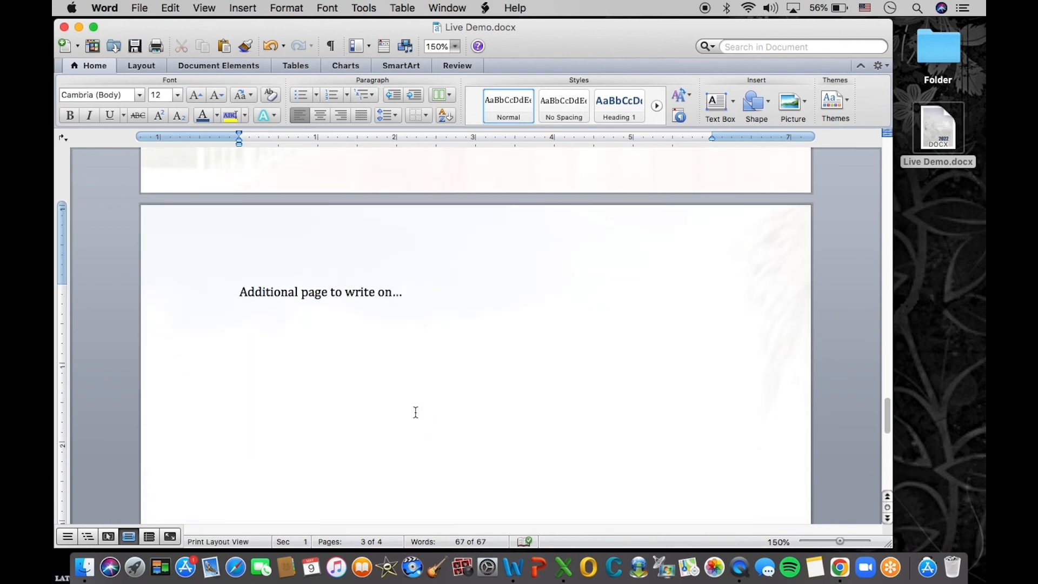
triple_click(411, 299)
text(Thank yo)
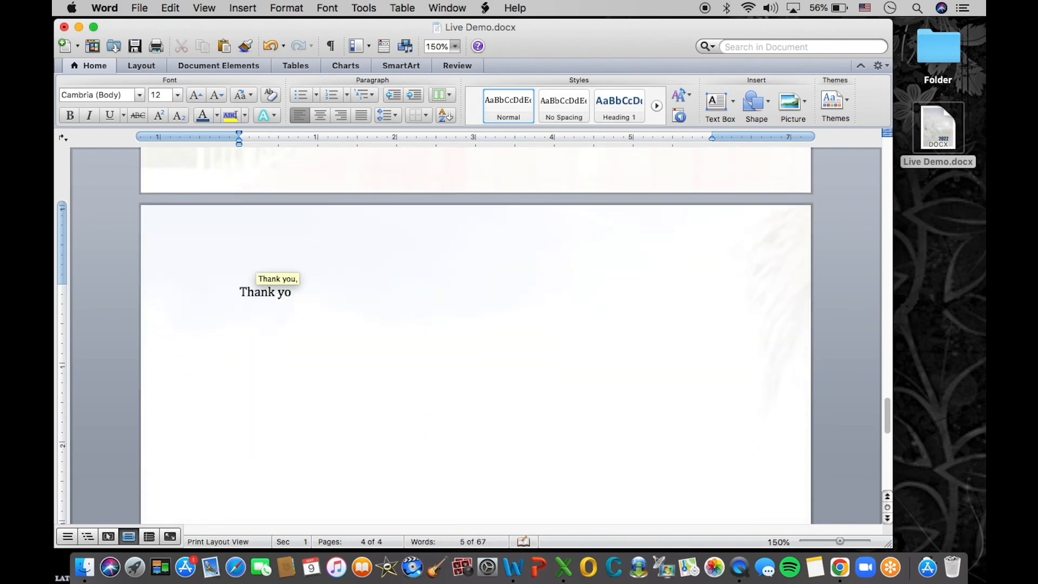
text(u for your time!)
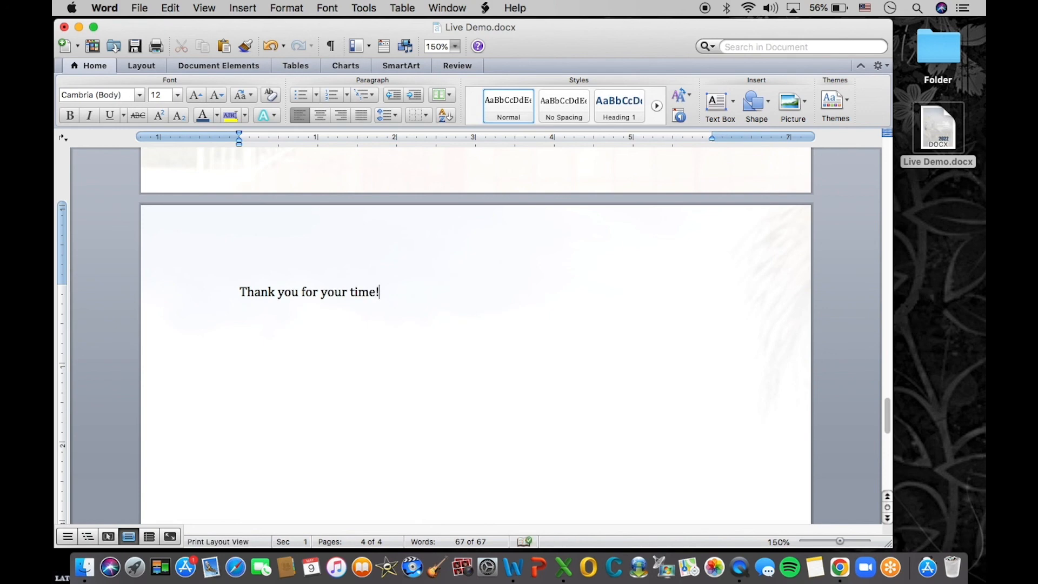
click(64, 26)
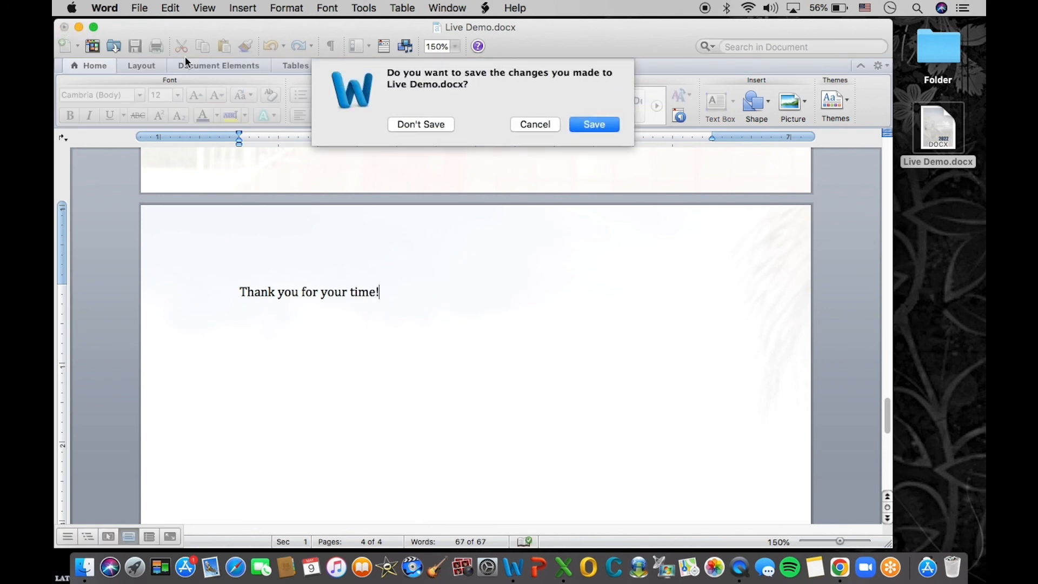
click(594, 124)
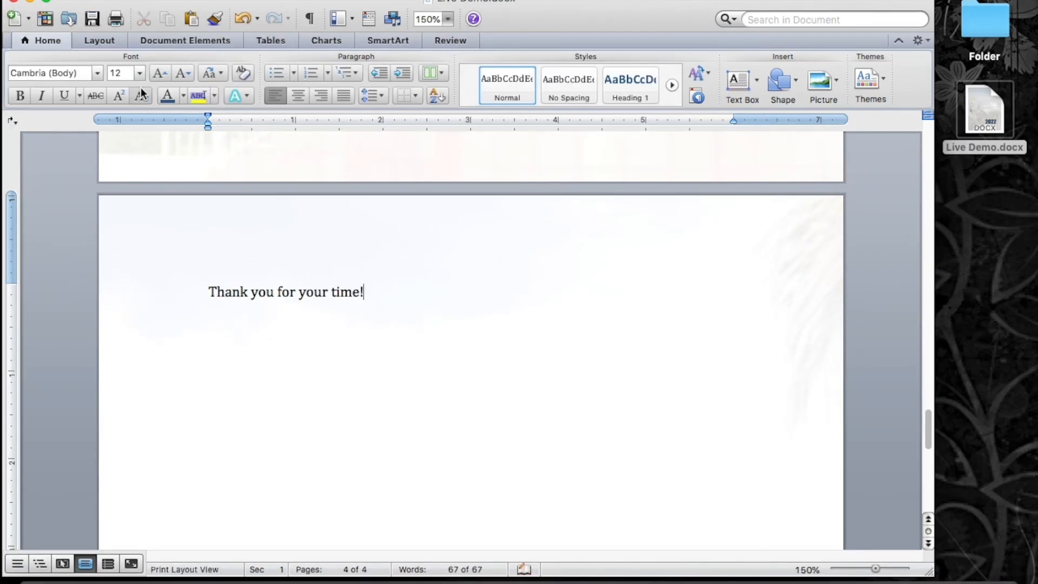